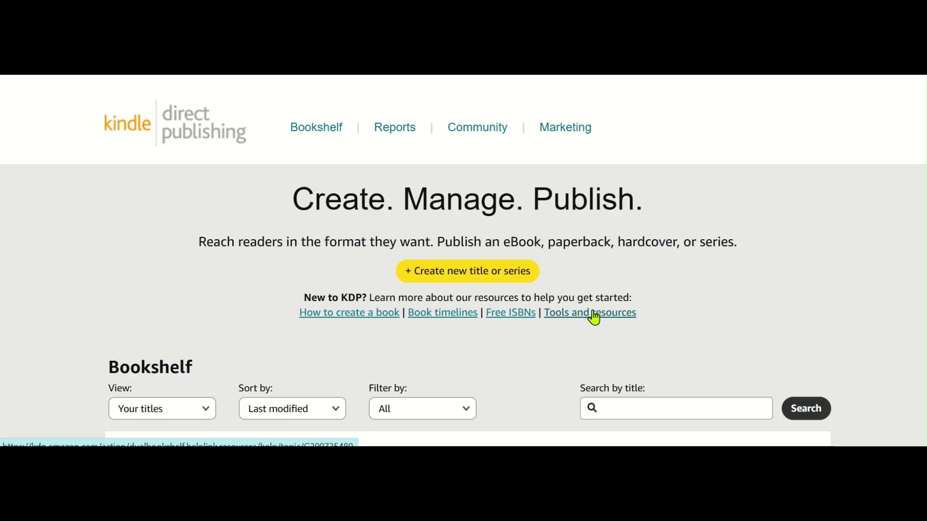
Open the cover templates page for paperback and hardcover books through KDP's Tools and resources help article.
{"action": "left_click", "coordinate": [595, 315]}
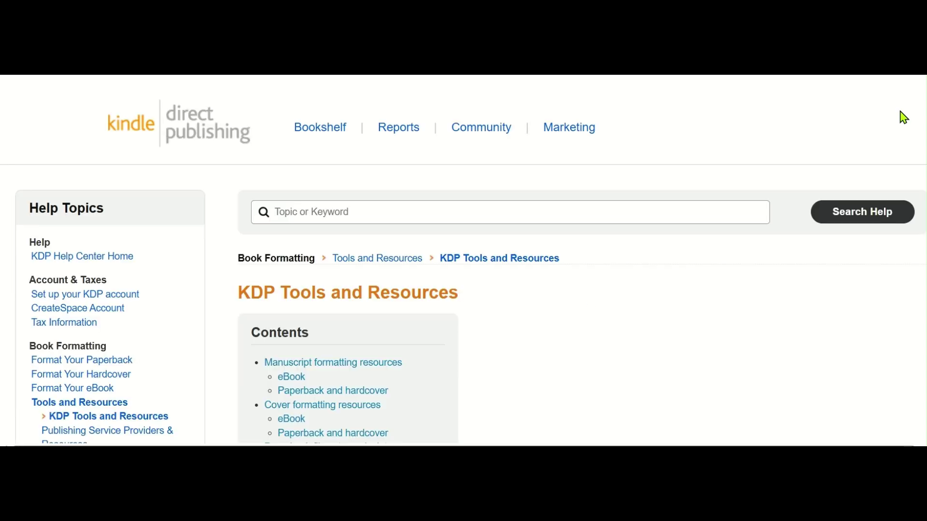
{"action": "scroll", "coordinate": [464, 261], "scroll_direction": "down", "scroll_amount": 5}
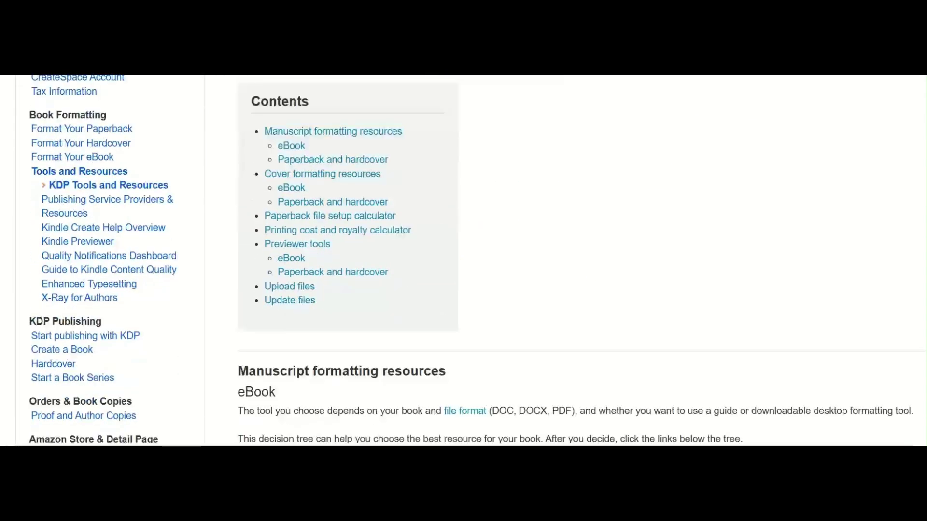
{"action": "scroll", "coordinate": [463, 261], "scroll_direction": "up", "scroll_amount": 1}
{"action": "scroll", "coordinate": [463, 260], "scroll_direction": "down", "scroll_amount": 10}
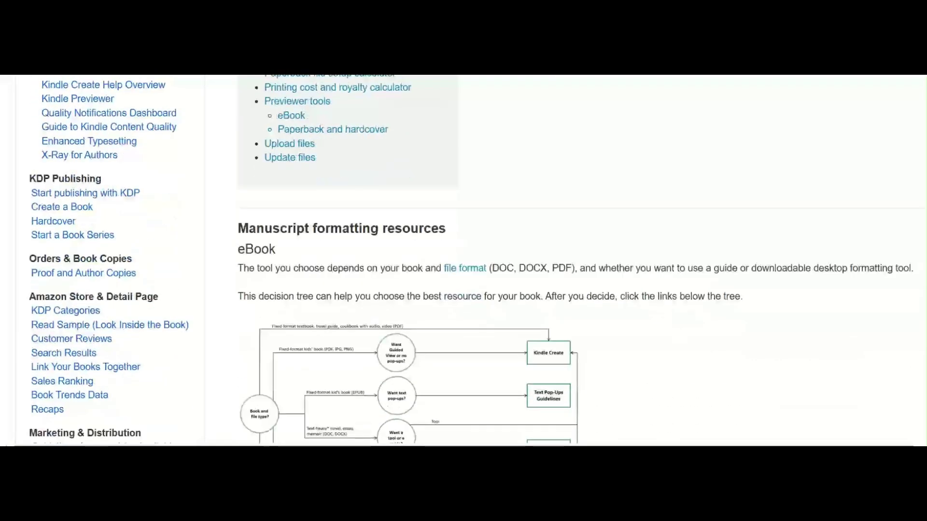
{"action": "scroll", "coordinate": [464, 261], "scroll_direction": "down", "scroll_amount": 6}
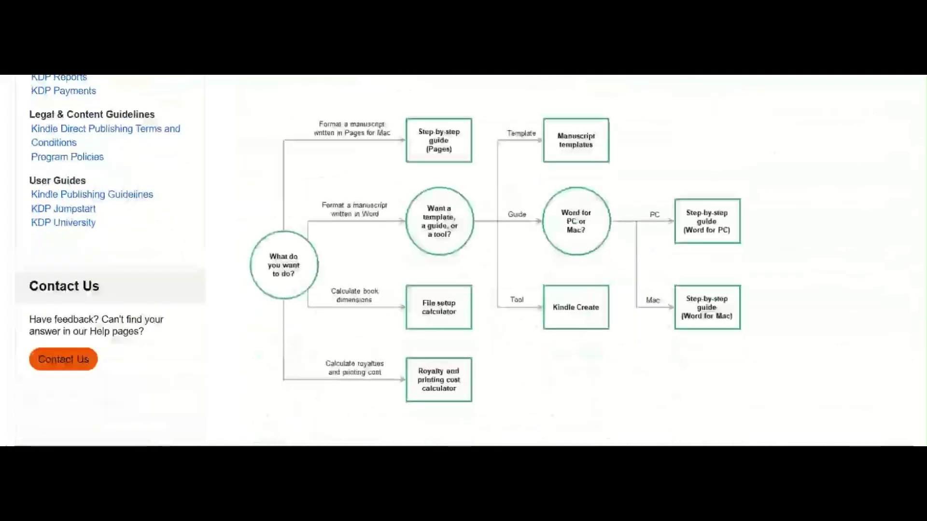
{"action": "scroll", "coordinate": [463, 261], "scroll_direction": "down", "scroll_amount": 8}
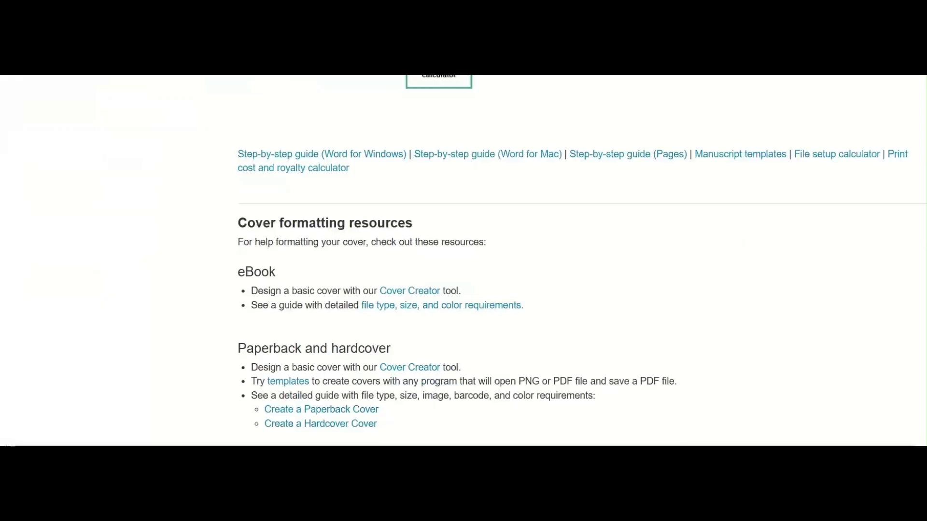
{"action": "scroll", "coordinate": [464, 261], "scroll_direction": "down", "scroll_amount": 1}
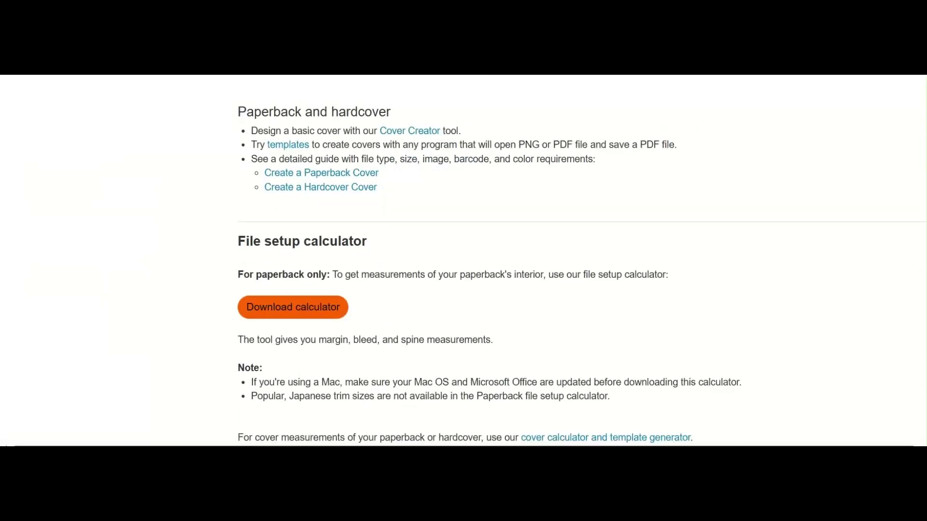
{"action": "scroll", "coordinate": [464, 261], "scroll_direction": "up", "scroll_amount": 1}
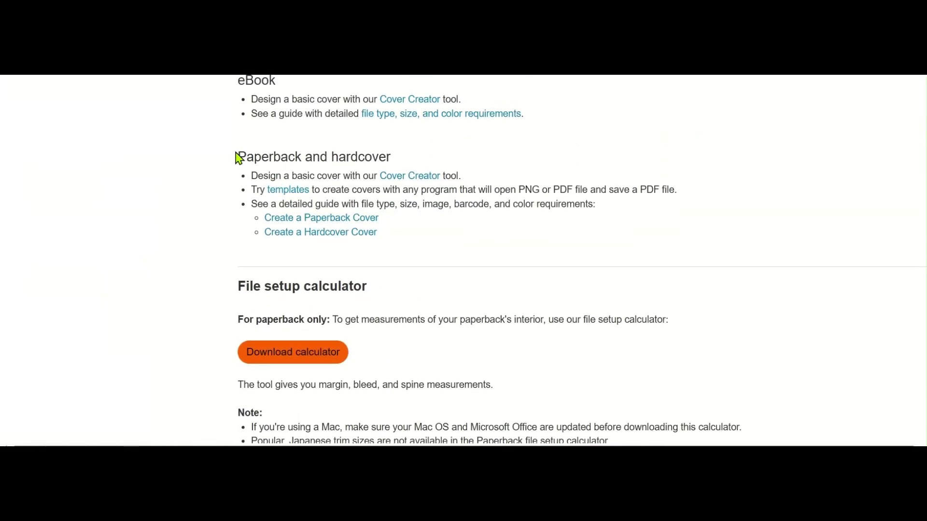
{"action": "left_click_drag", "start_coordinate": [239, 158], "coordinate": [408, 160]}
{"action": "left_click", "coordinate": [408, 160]}
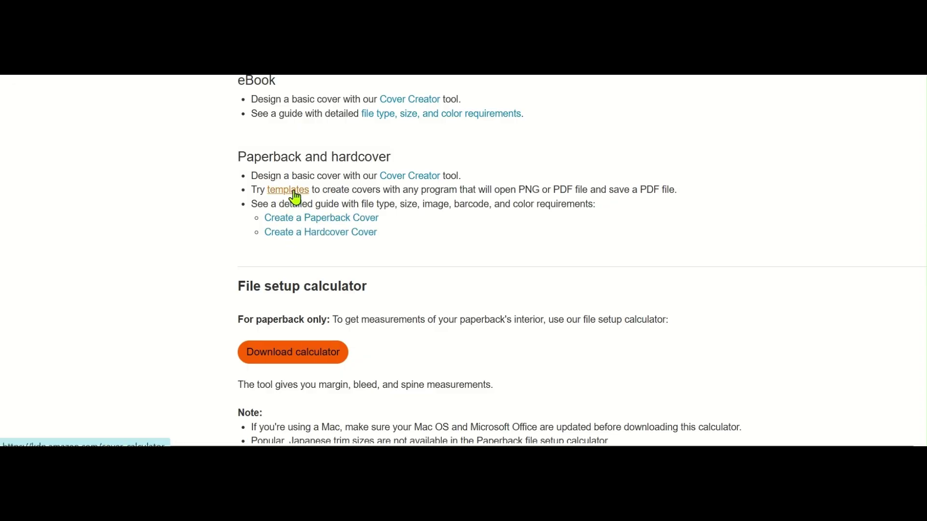
{"action": "left_click", "coordinate": [295, 191]}
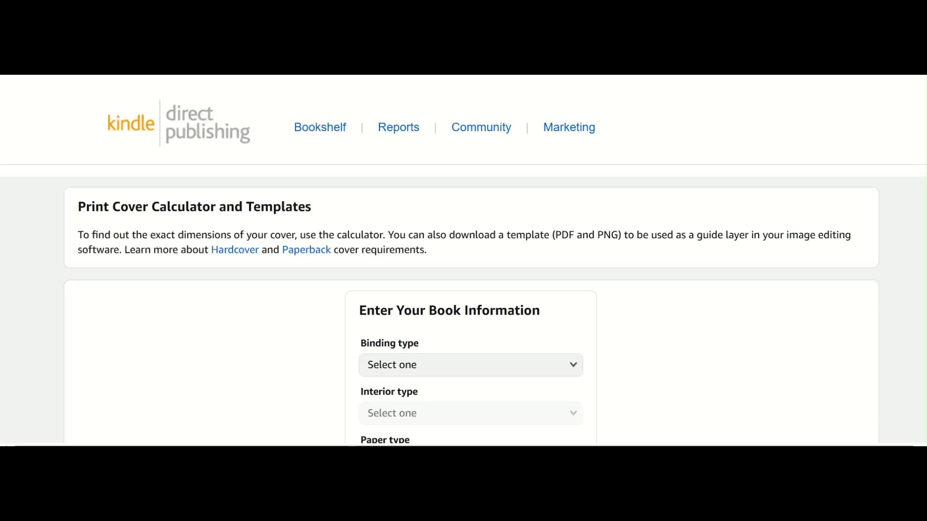
Set the book's binding type to Paperback and its interior type to Black & white.
{"action": "scroll", "coordinate": [463, 265], "scroll_direction": "down", "scroll_amount": 2}
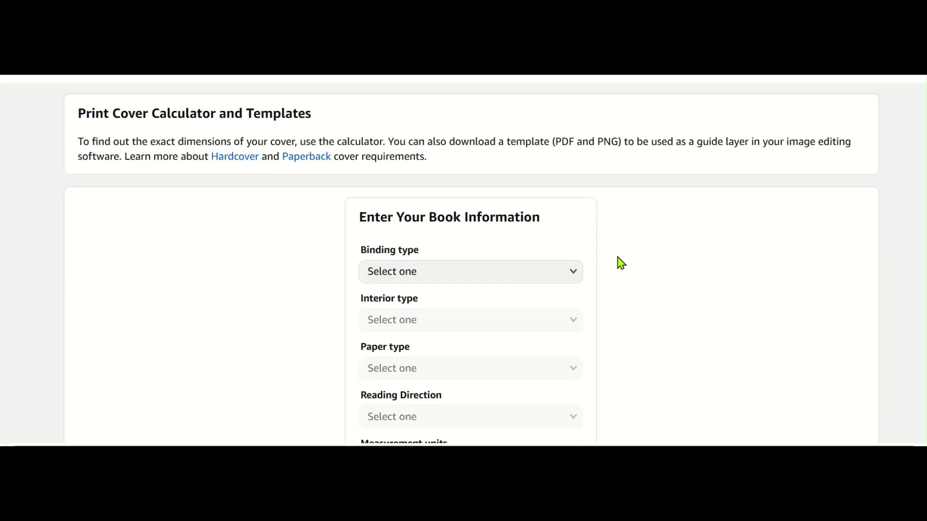
{"action": "left_click", "coordinate": [567, 271]}
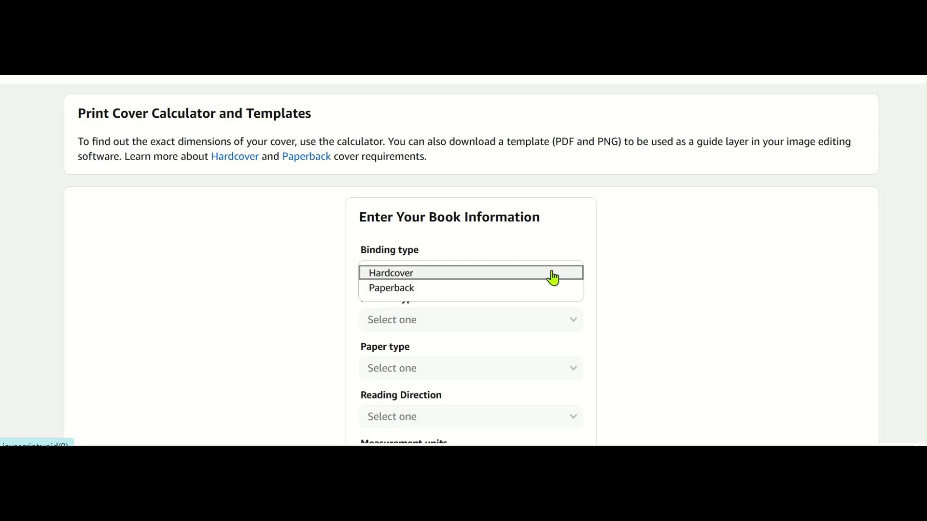
{"action": "left_click", "coordinate": [516, 289]}
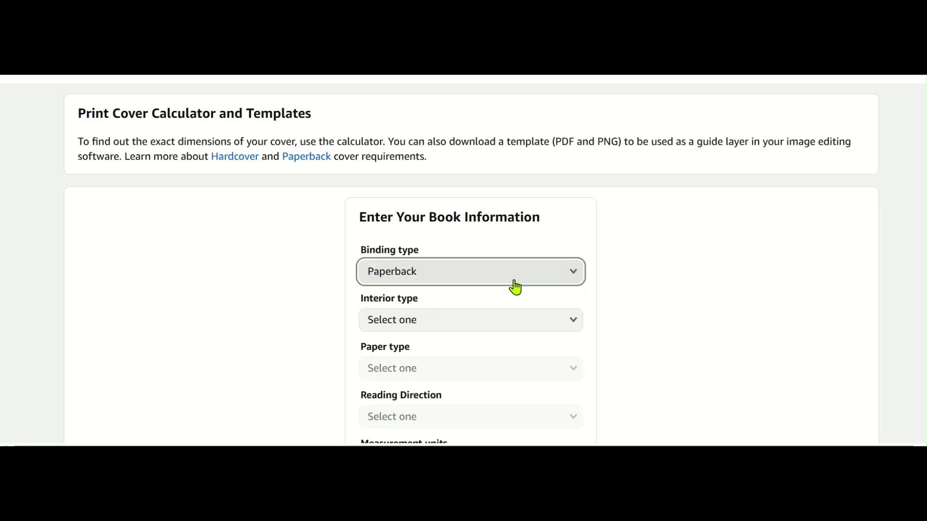
{"action": "left_click", "coordinate": [548, 320]}
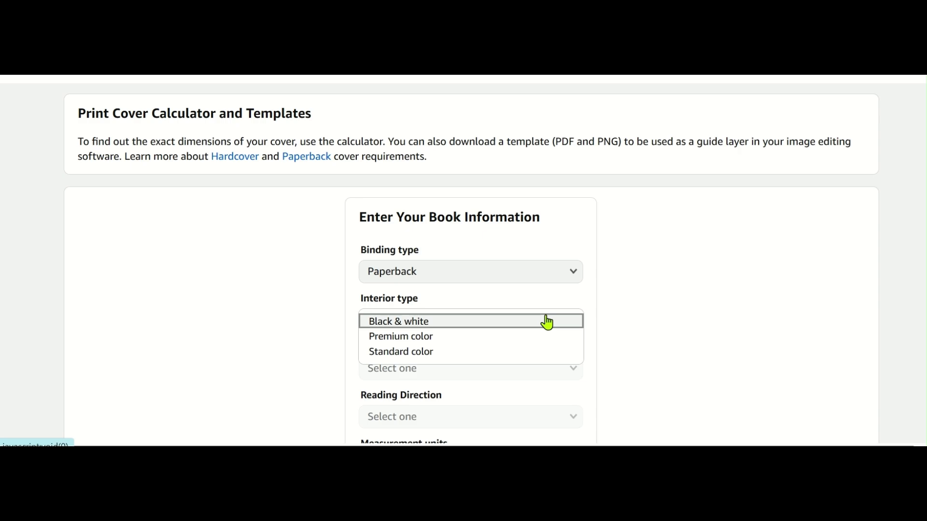
{"action": "left_click", "coordinate": [467, 325]}
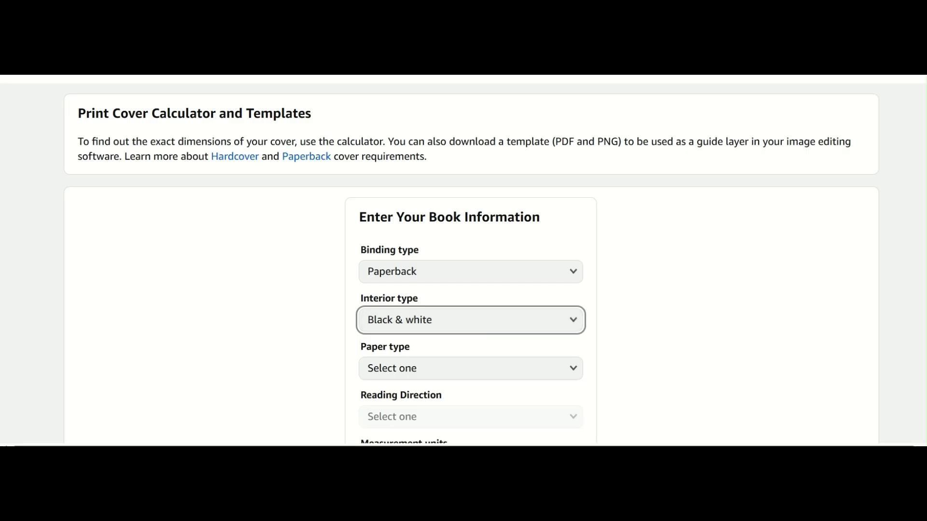
Set the paper type to White paper and the reading direction to Left to Right.
{"action": "scroll", "coordinate": [471, 262], "scroll_direction": "down", "scroll_amount": 2}
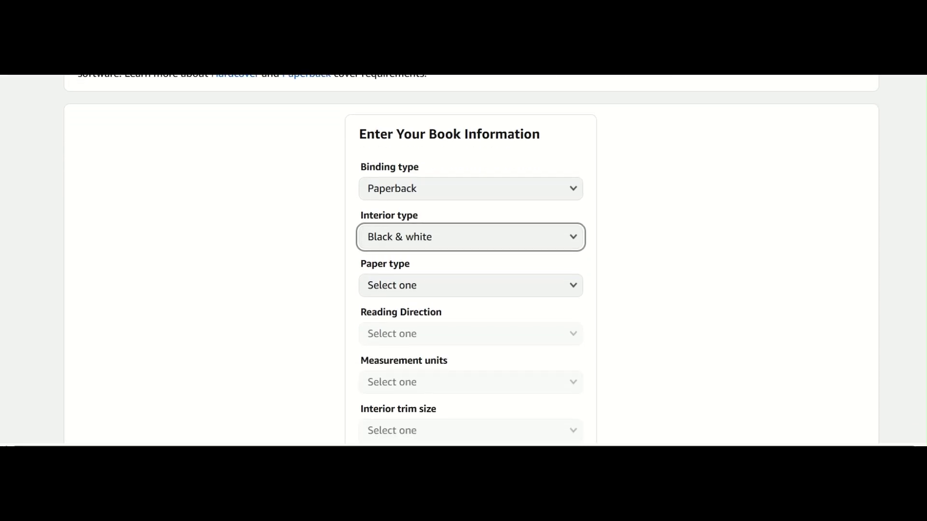
{"action": "left_click", "coordinate": [565, 256]}
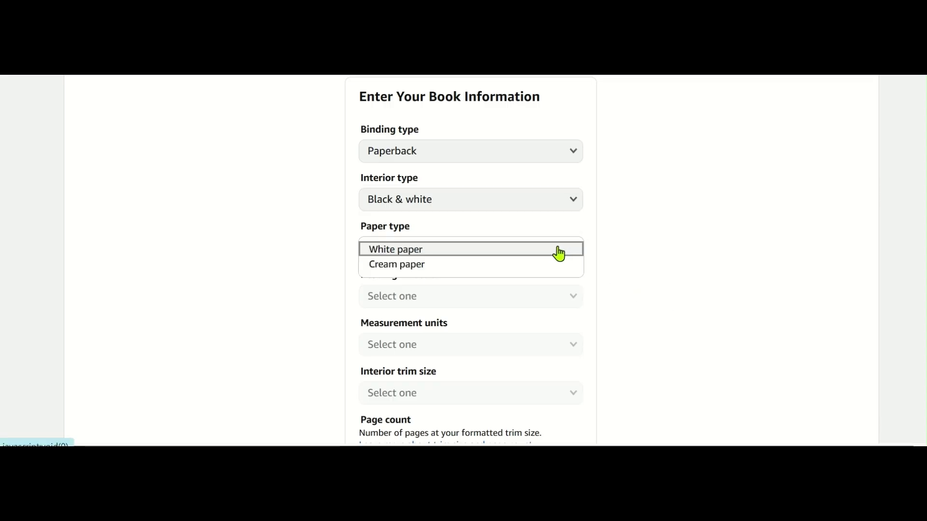
{"action": "left_click", "coordinate": [557, 252]}
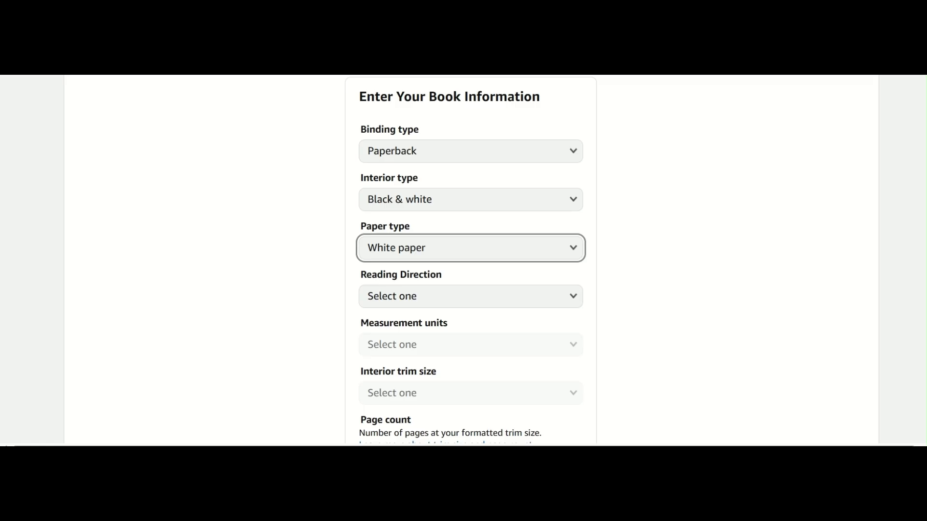
{"action": "scroll", "coordinate": [736, 249], "scroll_direction": "down", "scroll_amount": 3}
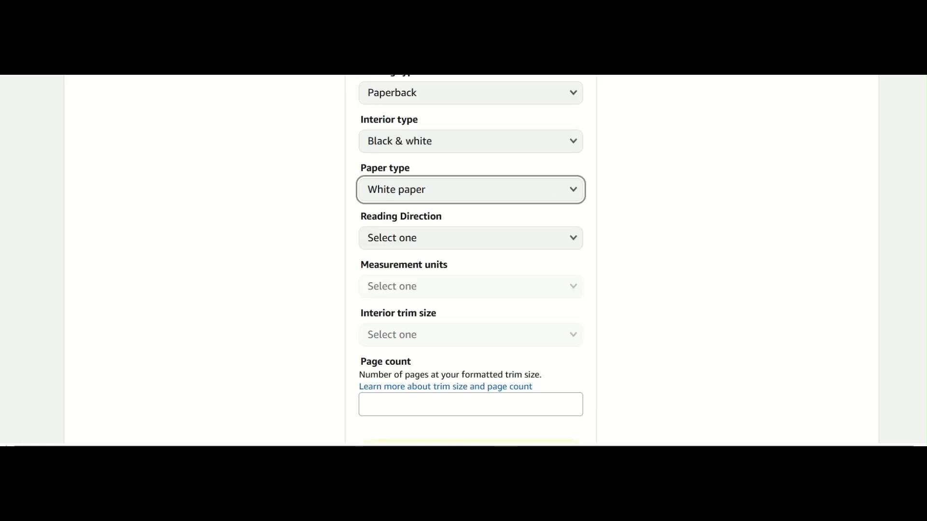
{"action": "left_click", "coordinate": [571, 194]}
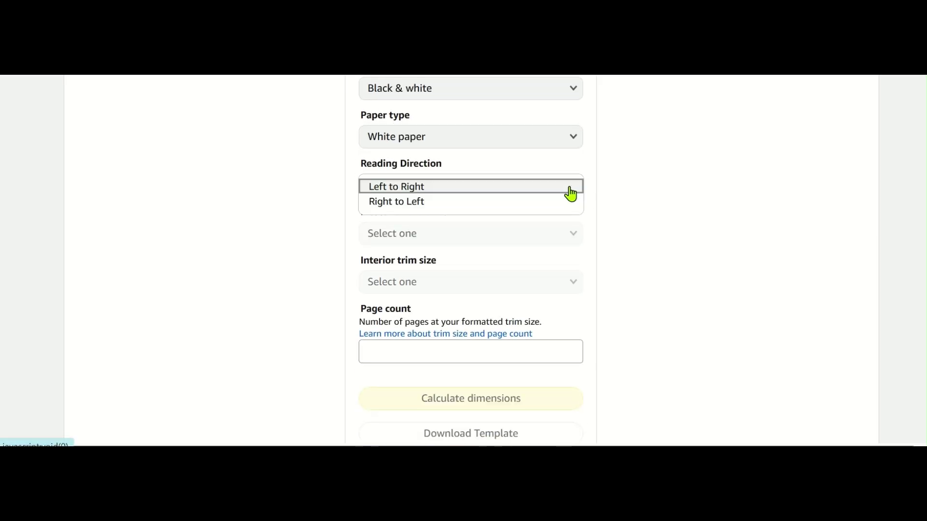
{"action": "left_click", "coordinate": [571, 192]}
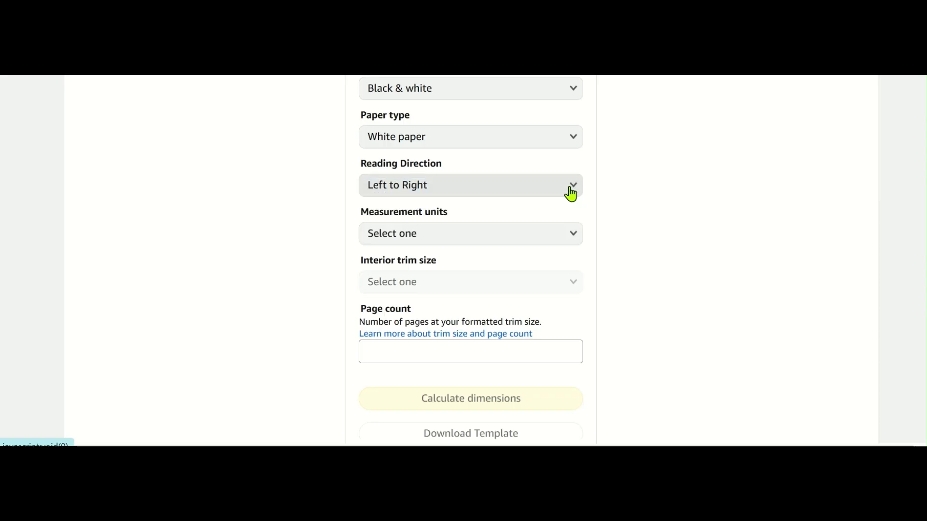
Set the measurement units to Inches and the interior trim size to 8.5 x 11 in.
{"action": "left_click", "coordinate": [577, 239]}
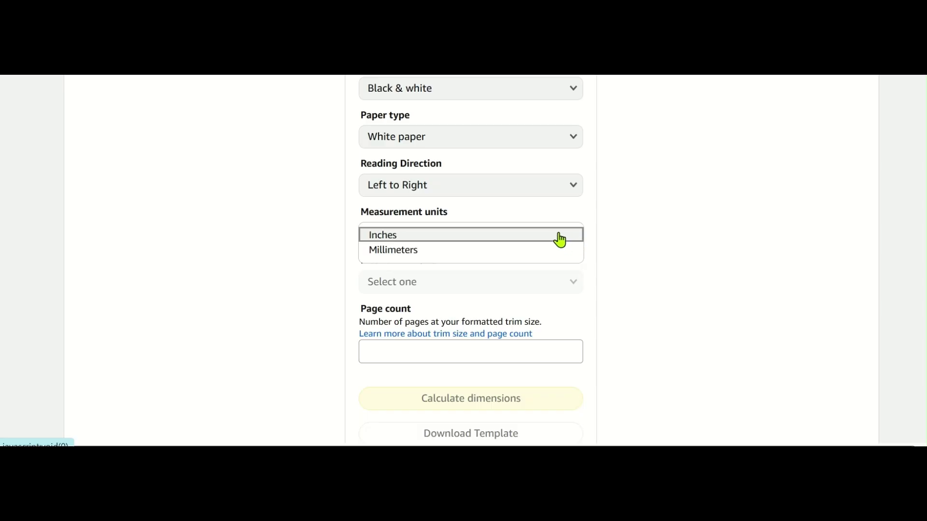
{"action": "left_click", "coordinate": [560, 239]}
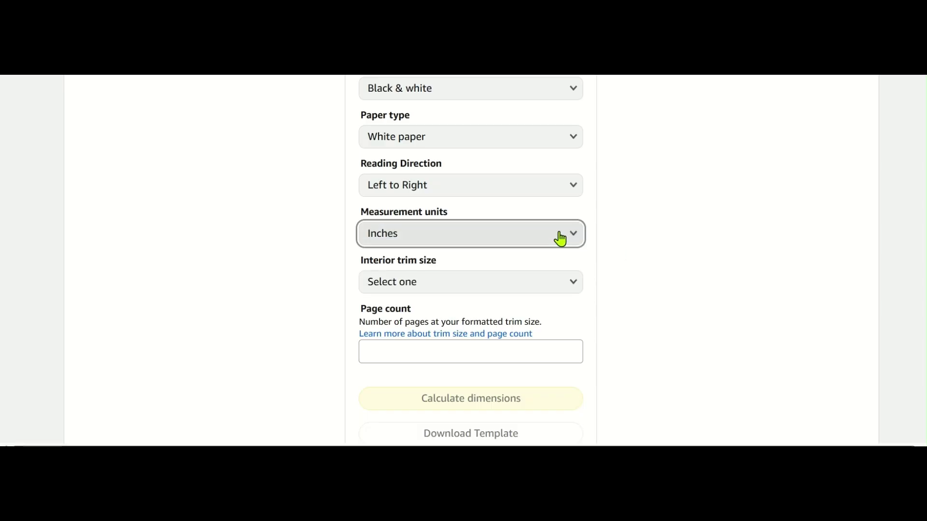
{"action": "left_click", "coordinate": [570, 286]}
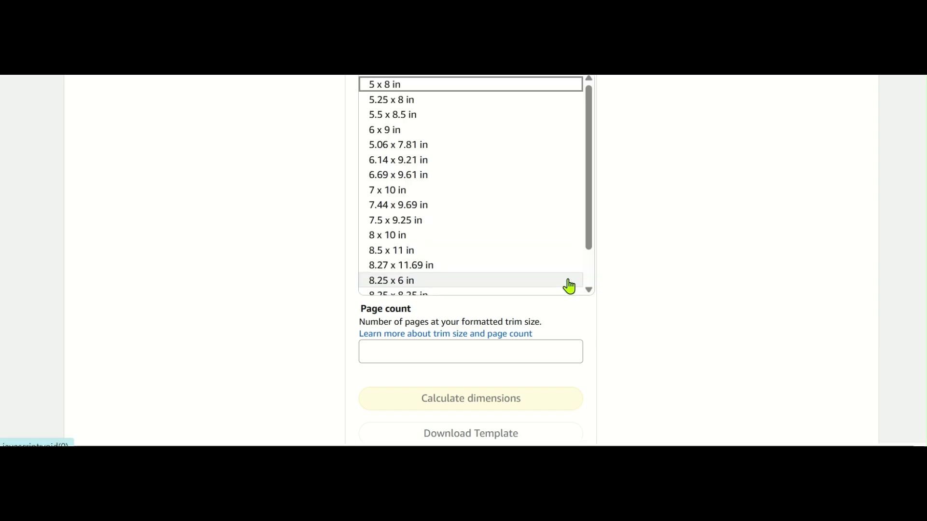
{"action": "left_click", "coordinate": [486, 251]}
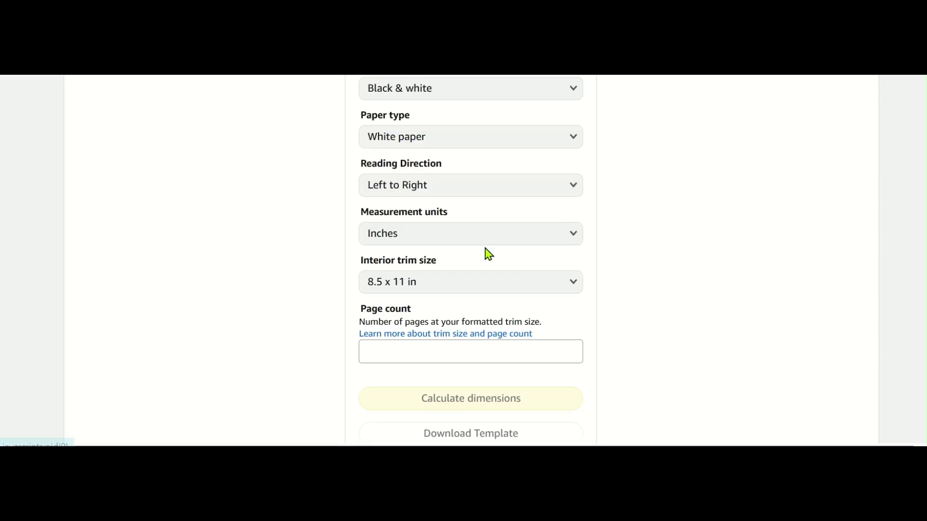
Enter a page count of 40 and calculate the cover dimensions.
{"action": "scroll", "coordinate": [471, 260], "scroll_direction": "down", "scroll_amount": 2}
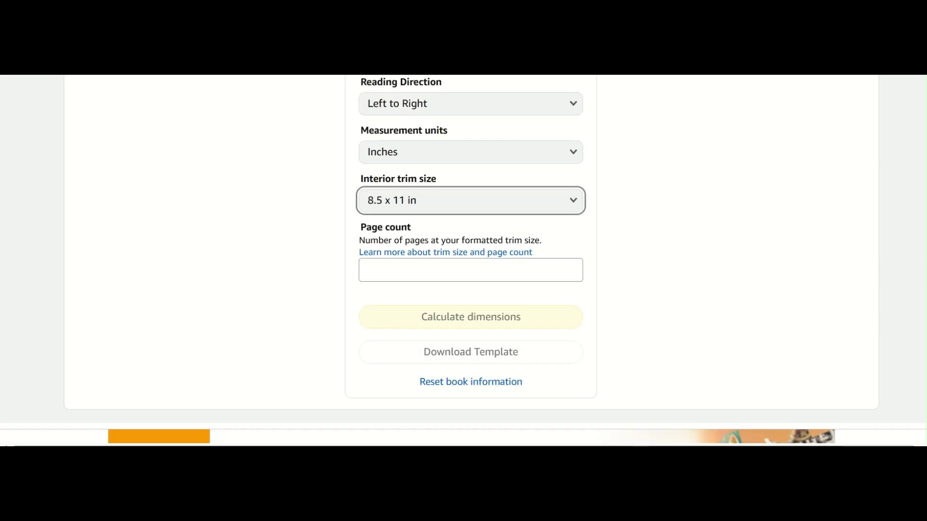
{"action": "left_click", "coordinate": [521, 259]}
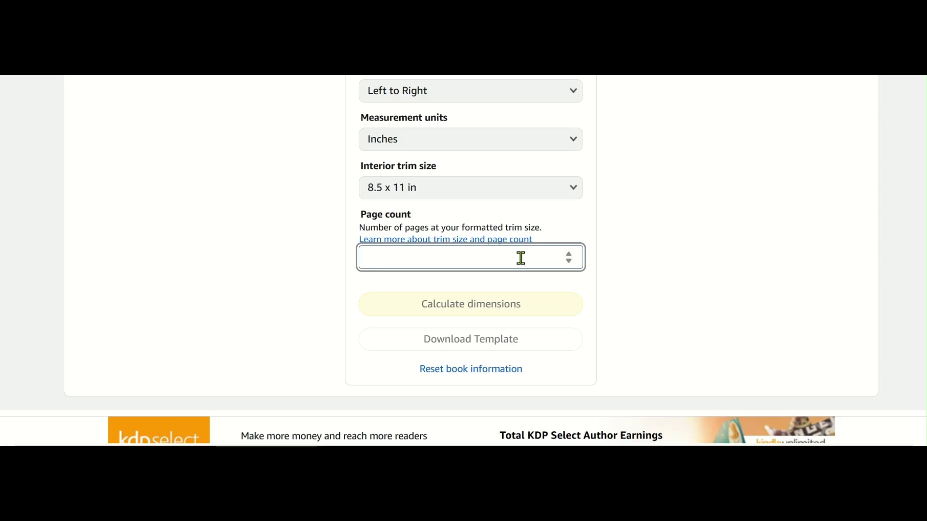
{"action": "left_click", "coordinate": [415, 255]}
{"action": "left_click", "coordinate": [659, 287]}
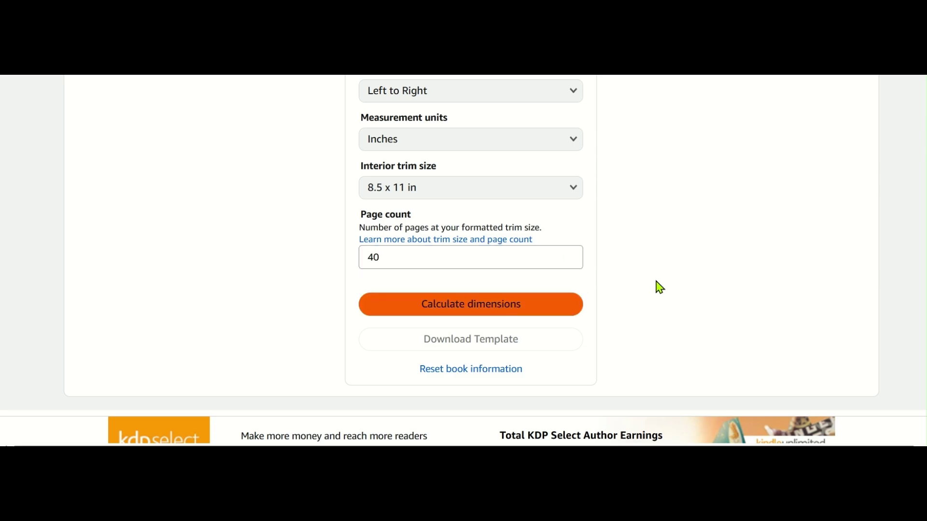
{"action": "left_click", "coordinate": [517, 316]}
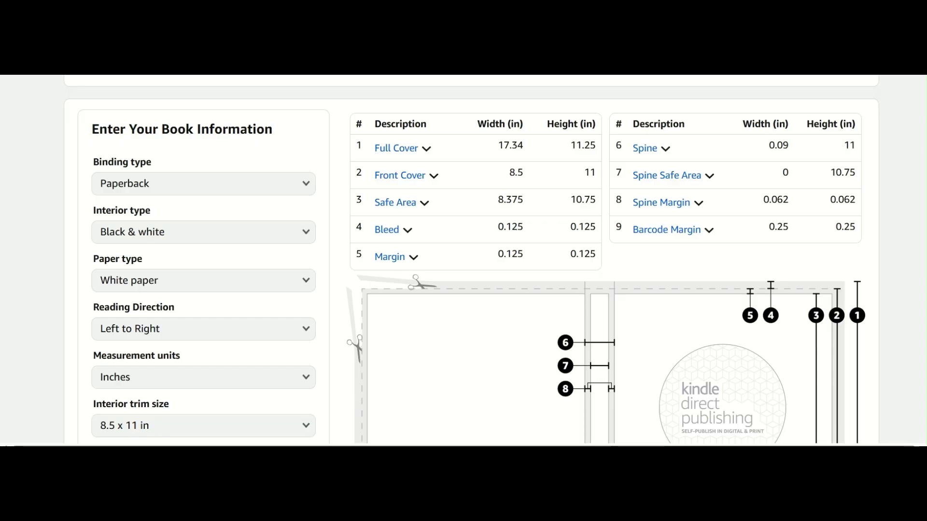
Review the calculated cover dimensions and layout diagram, and download the cover template.
{"action": "scroll", "coordinate": [471, 261], "scroll_direction": "down", "scroll_amount": 1}
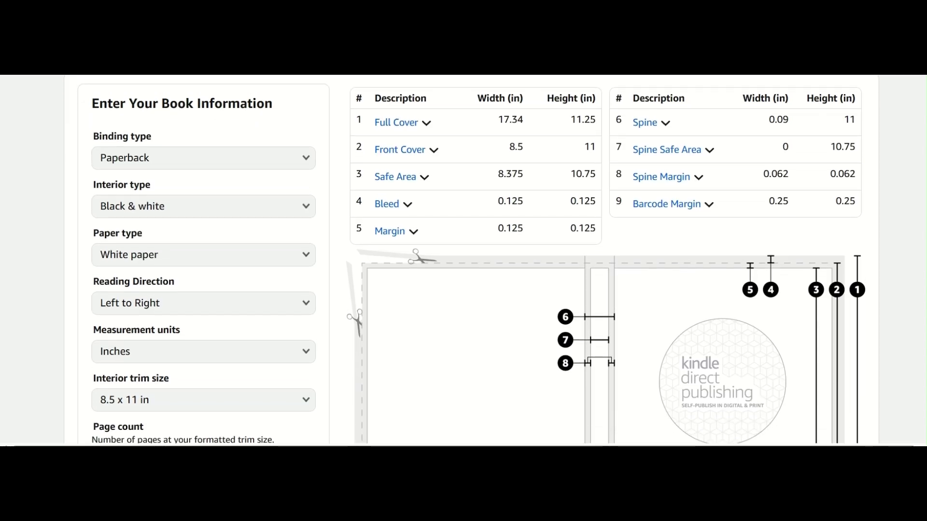
{"action": "scroll", "coordinate": [472, 260], "scroll_direction": "down", "scroll_amount": 3}
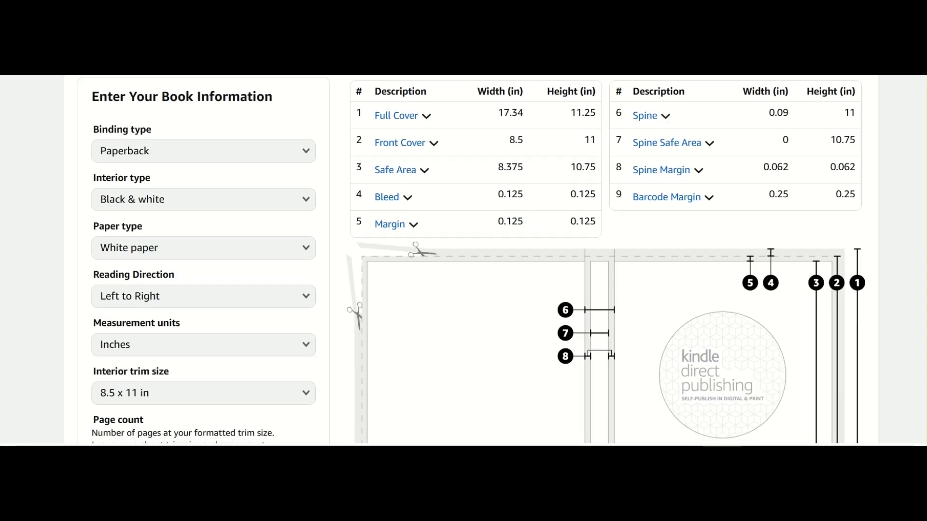
{"action": "scroll", "coordinate": [660, 235], "scroll_direction": "down", "scroll_amount": 3}
{"action": "scroll", "coordinate": [660, 235], "scroll_direction": "up", "scroll_amount": 2}
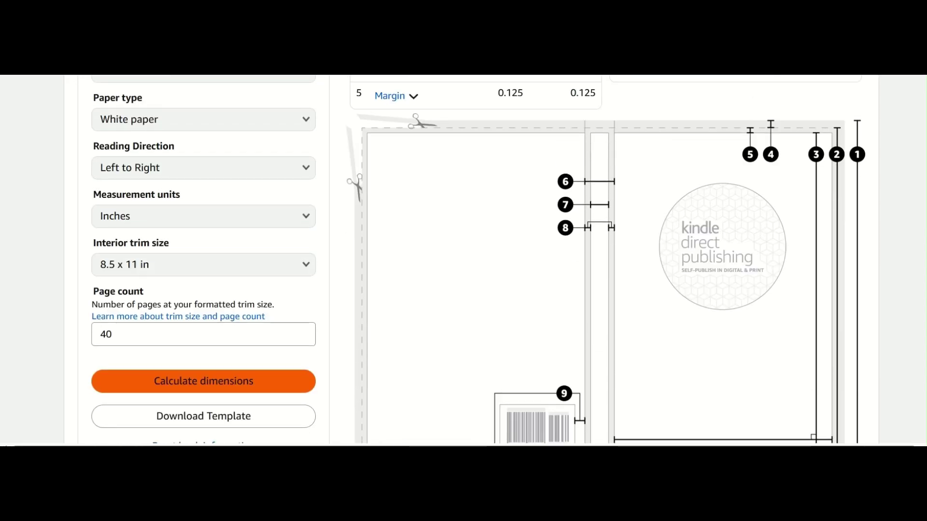
{"action": "scroll", "coordinate": [471, 260], "scroll_direction": "down", "scroll_amount": 1}
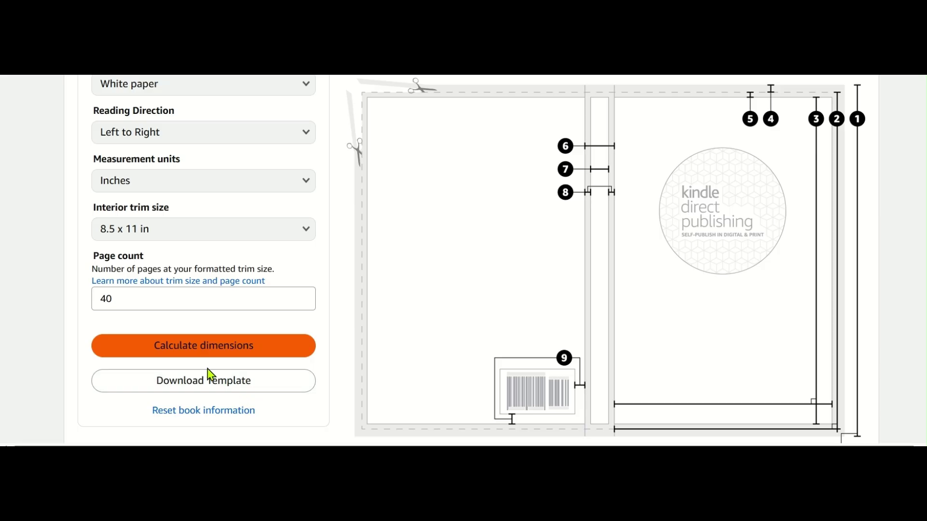
{"action": "left_click", "coordinate": [169, 384]}
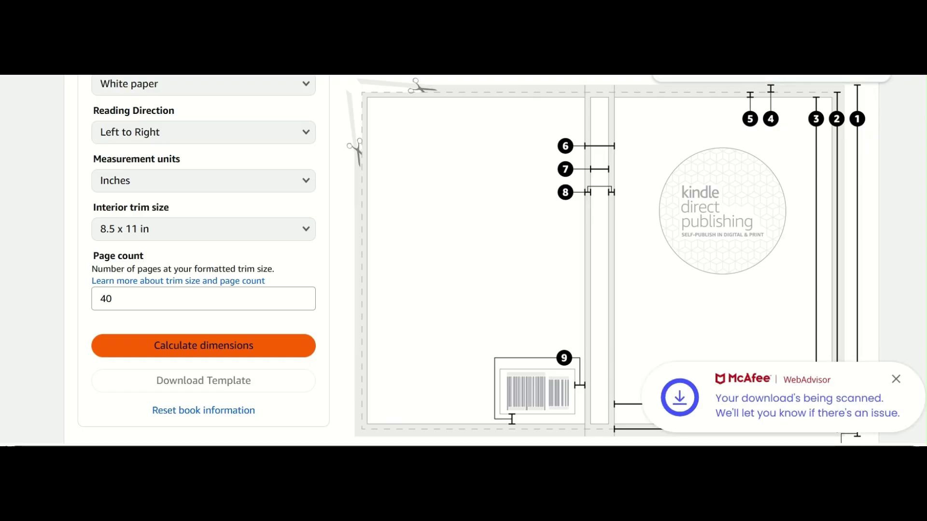
Switch to File Explorer, extract the downloaded PAPERBACK_8.500x11.000_40_BW_WHITE_en_US archive in Downloads, and open the extracted folder.
{"action": "left_click", "coordinate": [365, 428]}
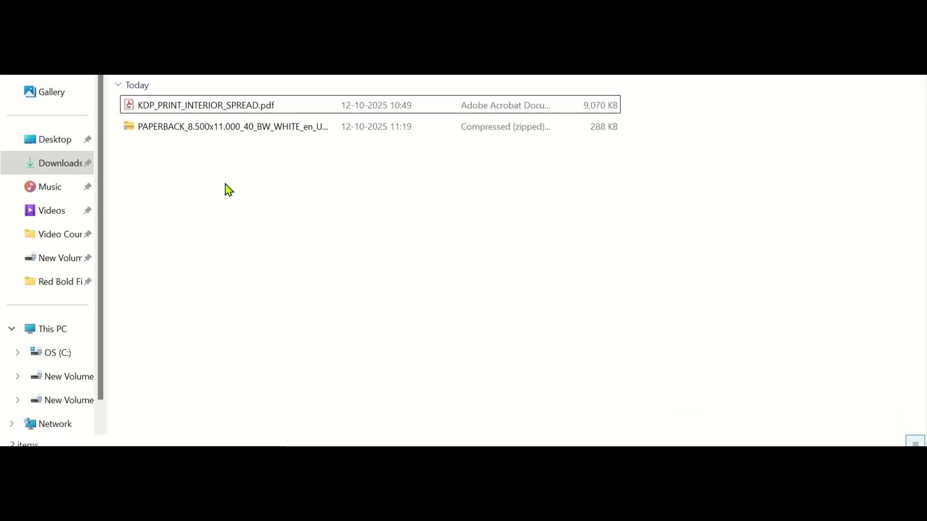
{"action": "left_click", "coordinate": [222, 131]}
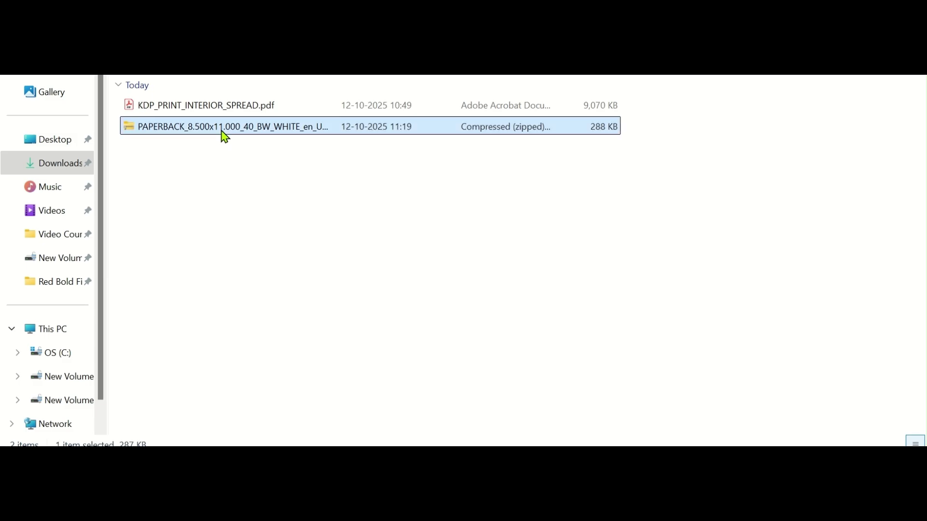
{"action": "right_click", "coordinate": [223, 131]}
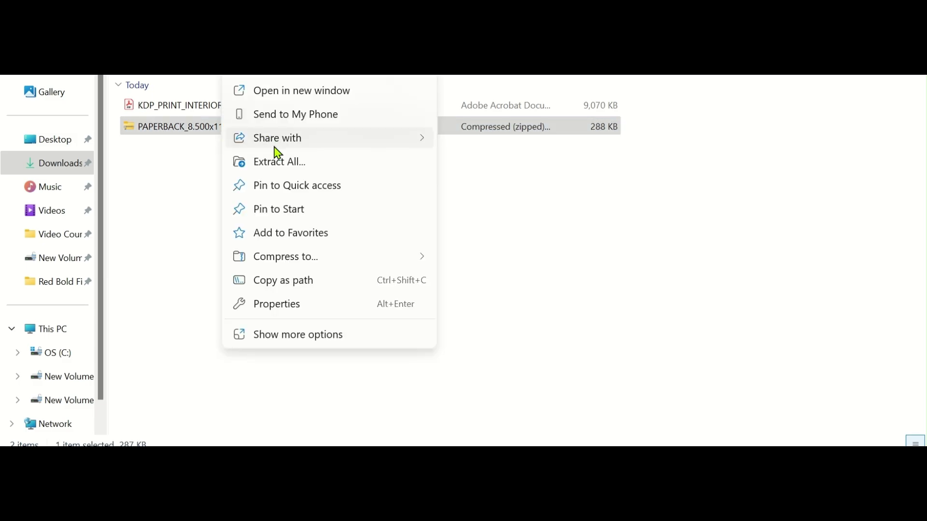
{"action": "left_click", "coordinate": [275, 162]}
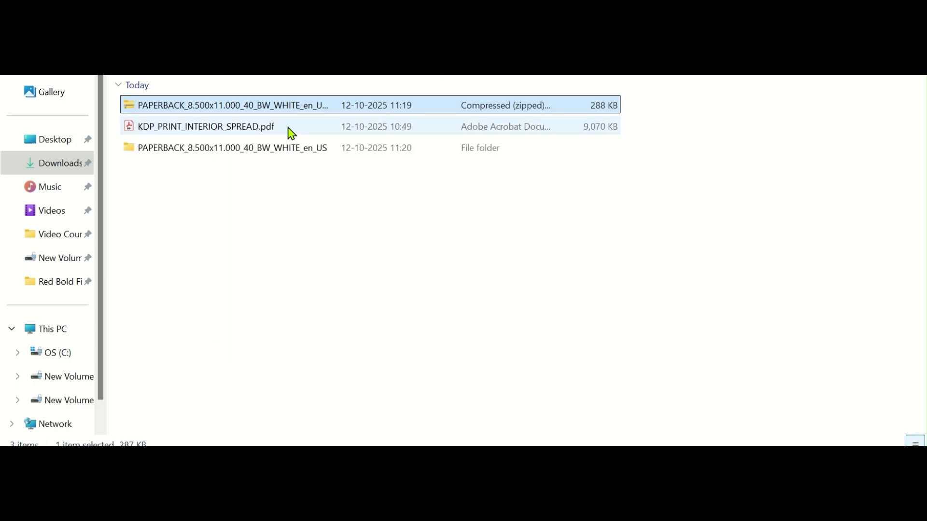
{"action": "double_click", "coordinate": [222, 155]}
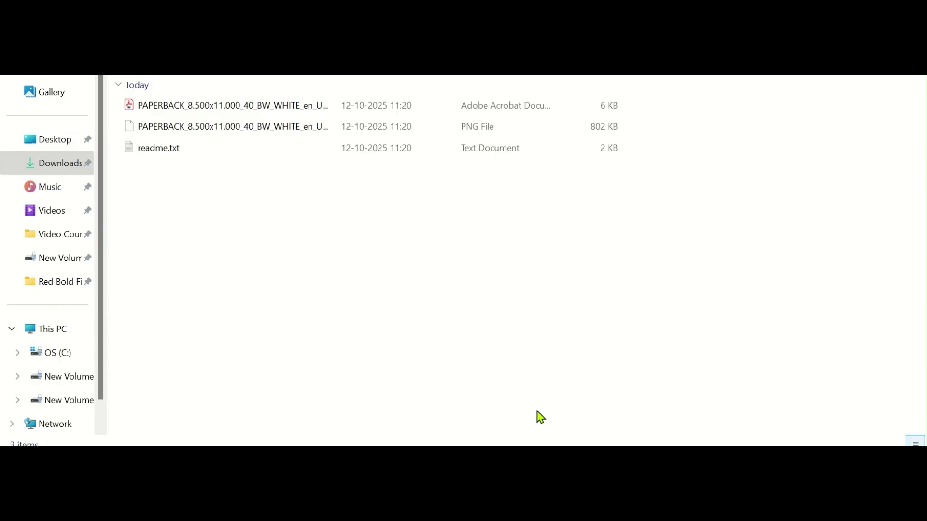
Upload the extracted paperback cover template PDF from File Explorer into the cover design in Canva.
{"action": "left_click", "coordinate": [502, 459]}
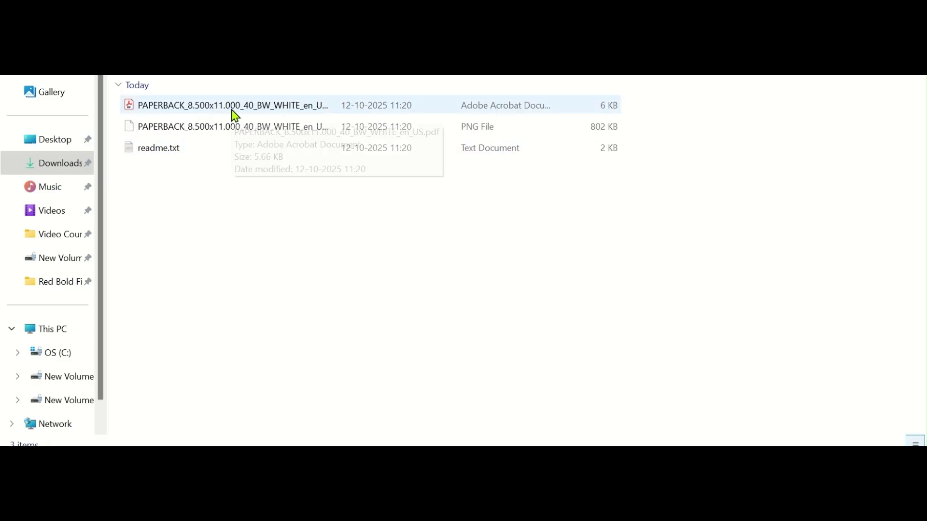
{"action": "left_click_drag", "start_coordinate": [235, 116], "coordinate": [577, 459]}
{"action": "left_click_drag", "start_coordinate": [495, 442], "coordinate": [491, 303]}
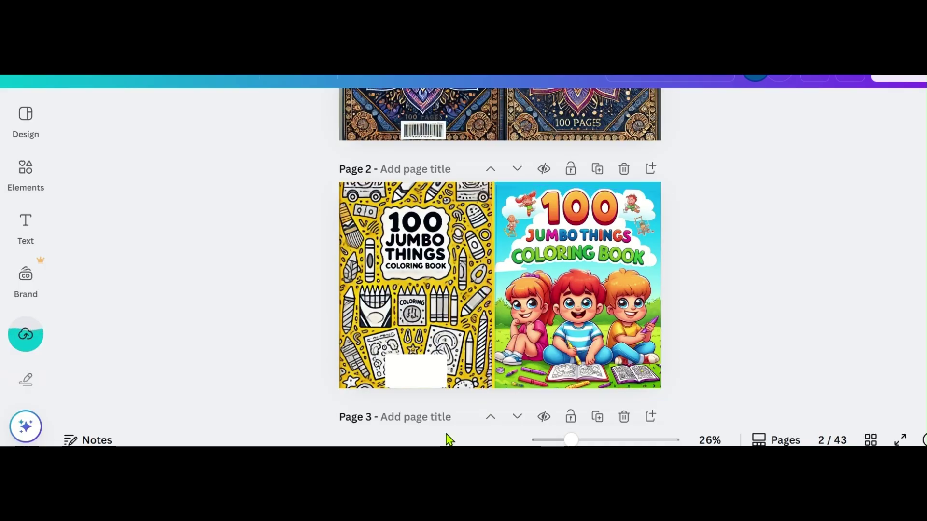
{"action": "mouse_move", "coordinate": [372, 446]}
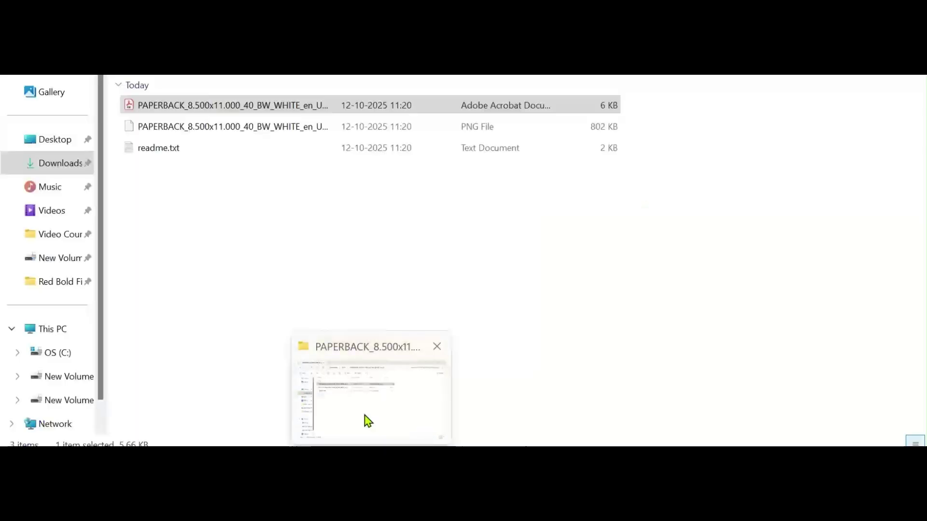
{"action": "left_click", "coordinate": [364, 419]}
{"action": "key", "text": "alt+Tab"}
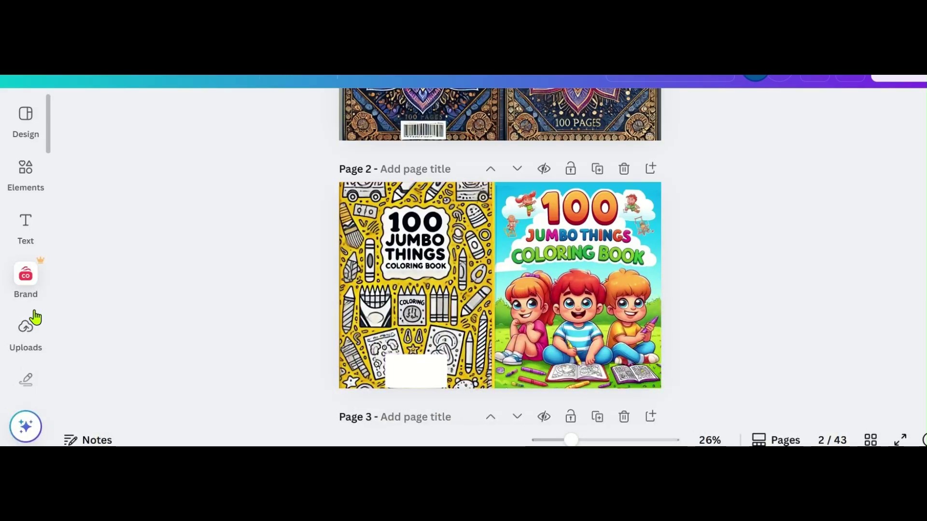
Place the cover template over the 100 Jumbo Things cover on page 2, aligned to the page edges.
{"action": "left_click", "coordinate": [26, 285]}
{"action": "left_click", "coordinate": [30, 337]}
{"action": "left_click", "coordinate": [734, 231]}
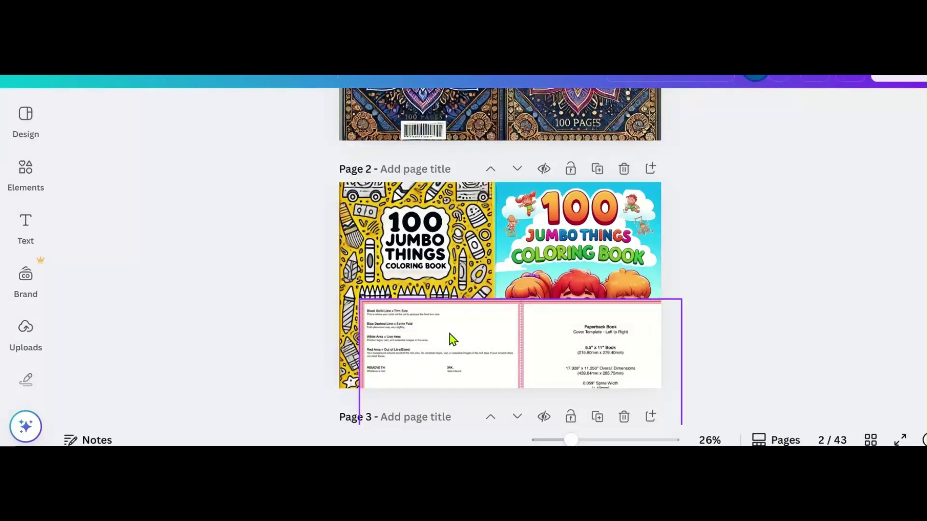
{"action": "left_click_drag", "start_coordinate": [452, 339], "coordinate": [429, 219]}
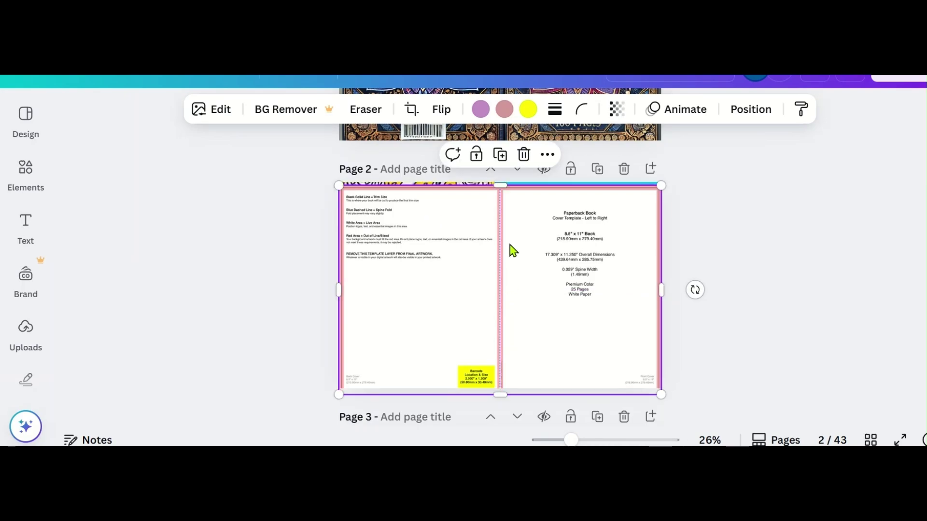
{"action": "left_click_drag", "start_coordinate": [511, 251], "coordinate": [511, 265]}
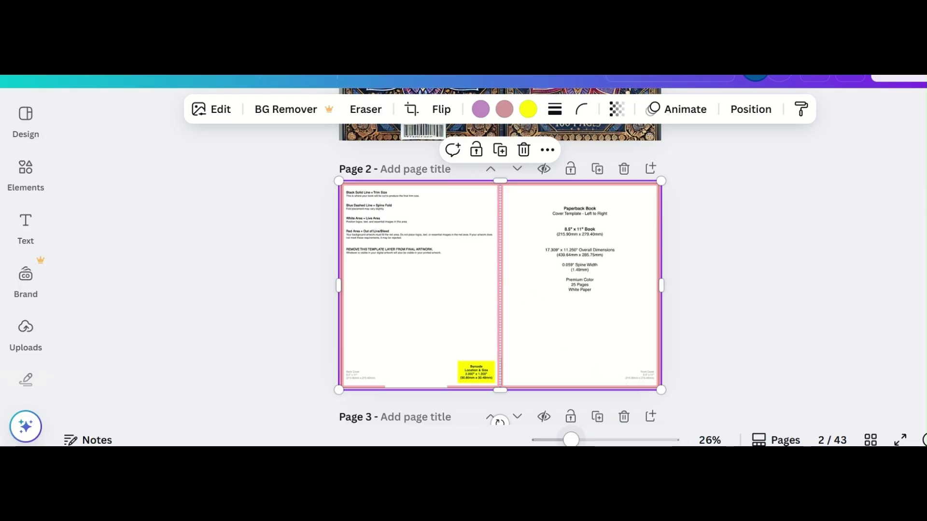
Set the template overlay's transparency to 54 to check the cover against its guides, and delete the overlay.
{"action": "left_click_drag", "start_coordinate": [571, 440], "coordinate": [582, 440]}
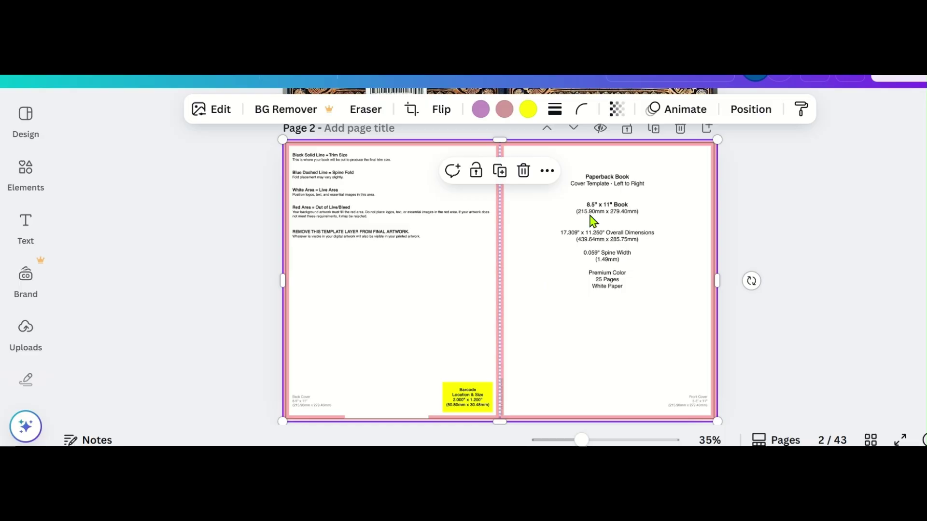
{"action": "left_click", "coordinate": [620, 112]}
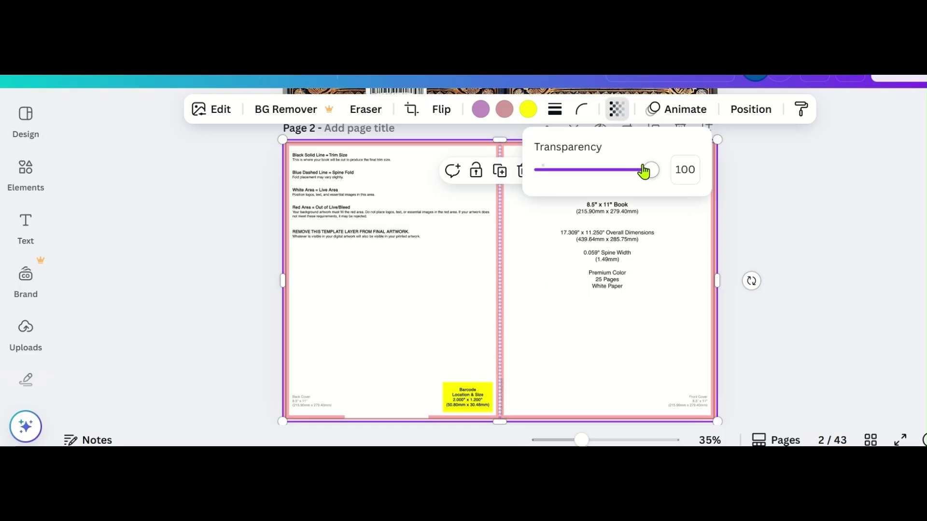
{"action": "left_click_drag", "start_coordinate": [653, 174], "coordinate": [603, 175]}
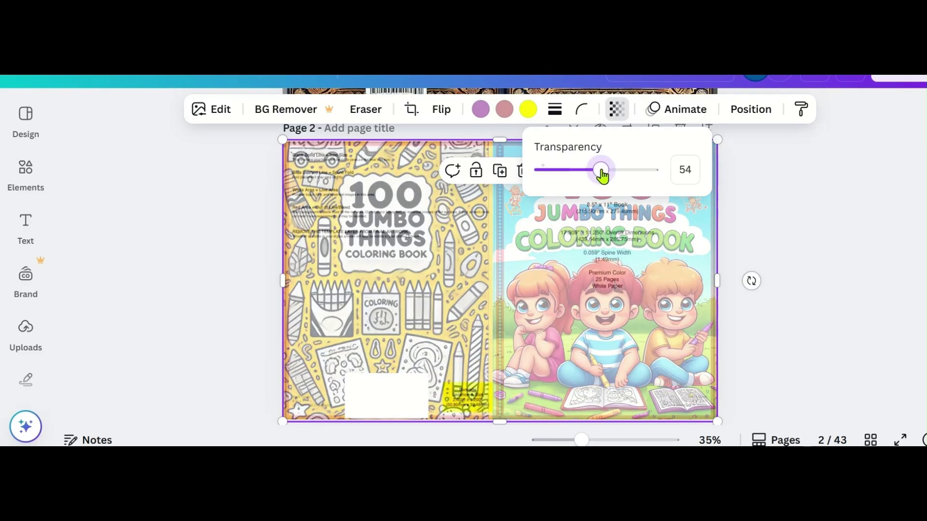
{"action": "left_click", "coordinate": [497, 213]}
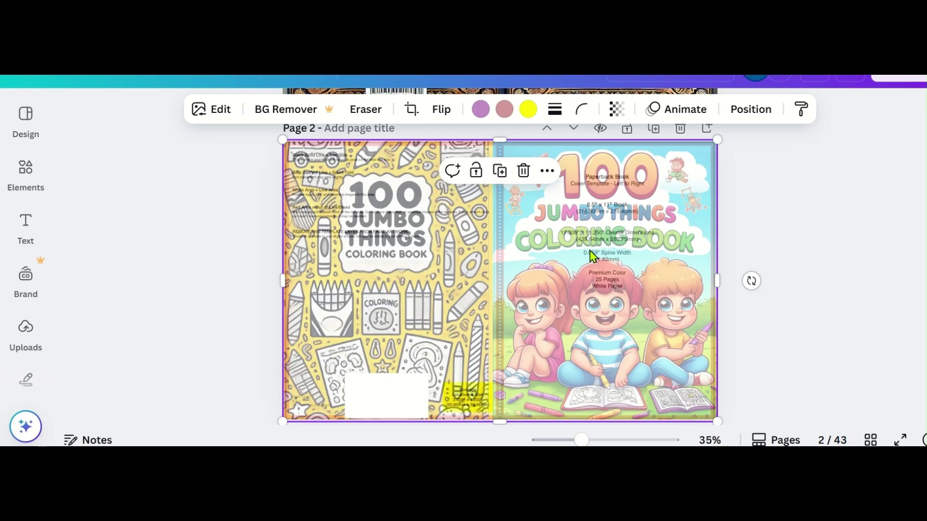
{"action": "key", "text": "Delete"}
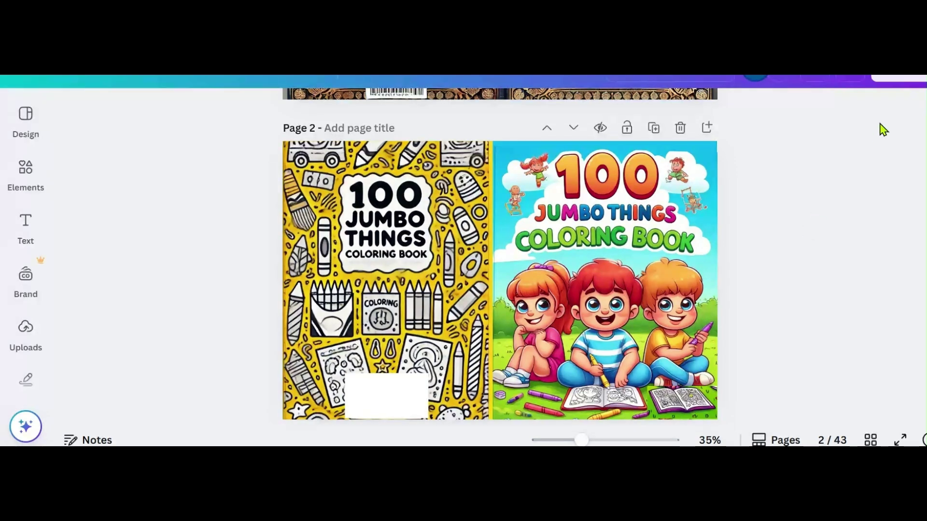
Download only page 2 of the cover design as a PNG.
{"action": "left_click", "coordinate": [898, 79]}
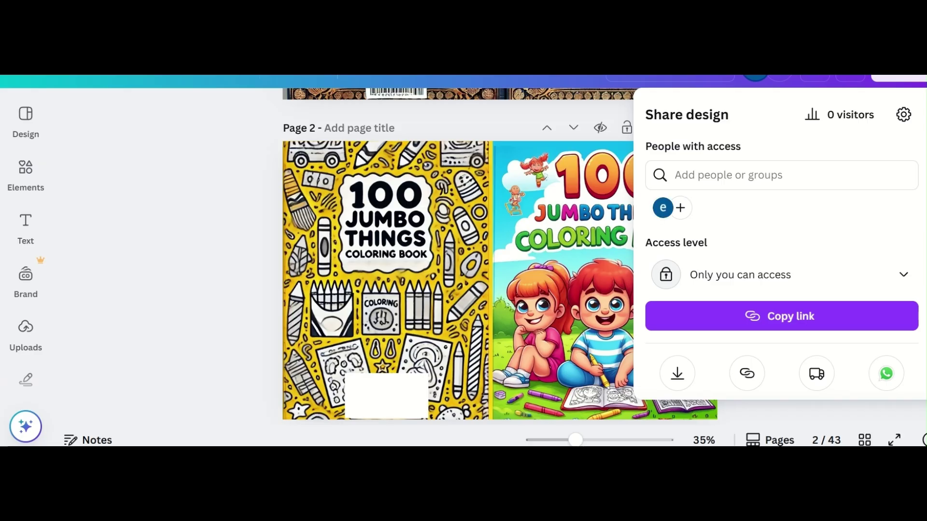
{"action": "left_click", "coordinate": [678, 372]}
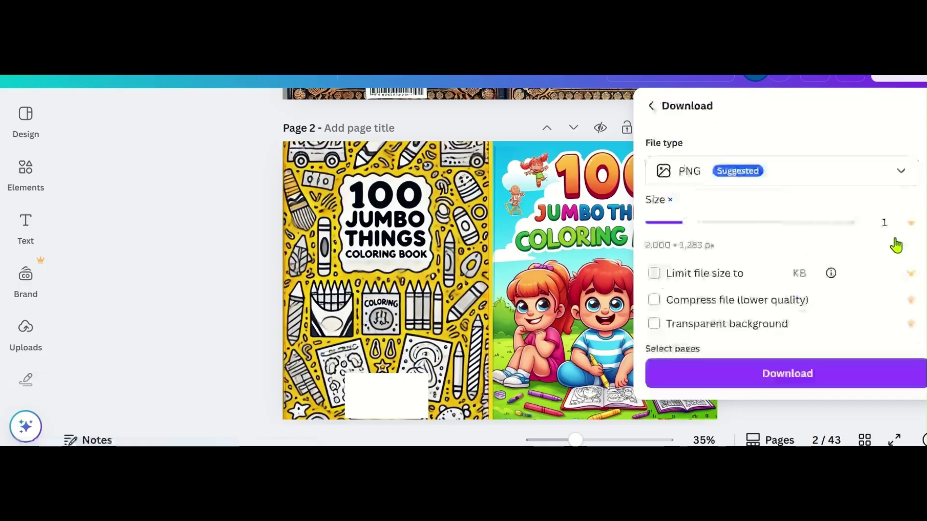
{"action": "scroll", "coordinate": [782, 242], "scroll_direction": "down", "scroll_amount": 2}
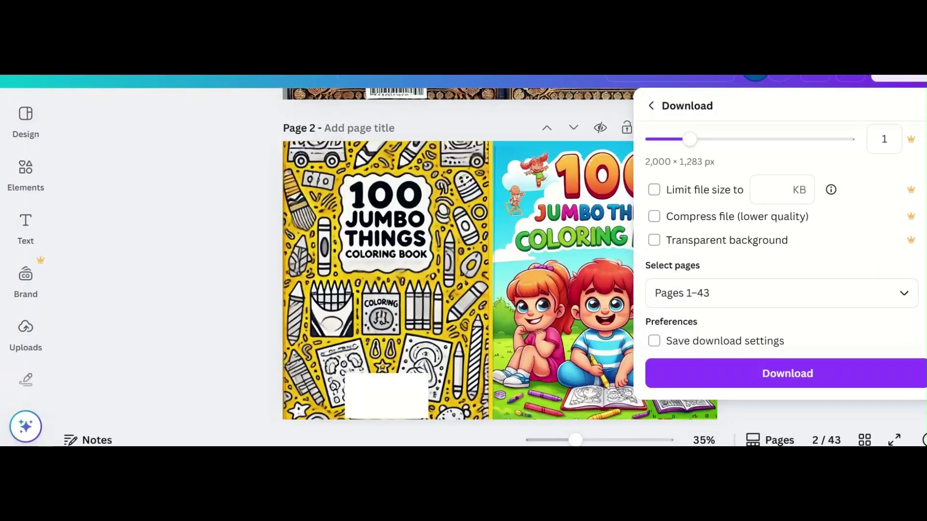
{"action": "left_click", "coordinate": [903, 299]}
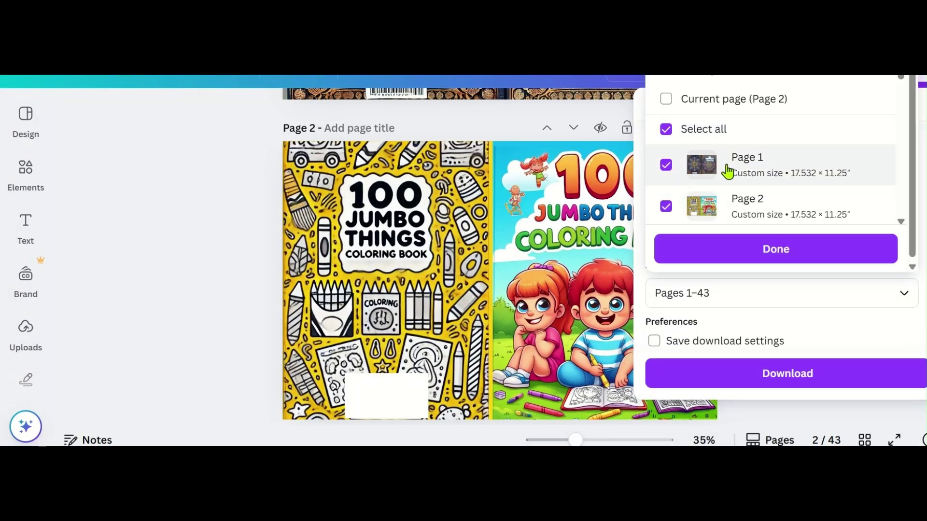
{"action": "left_click", "coordinate": [667, 129]}
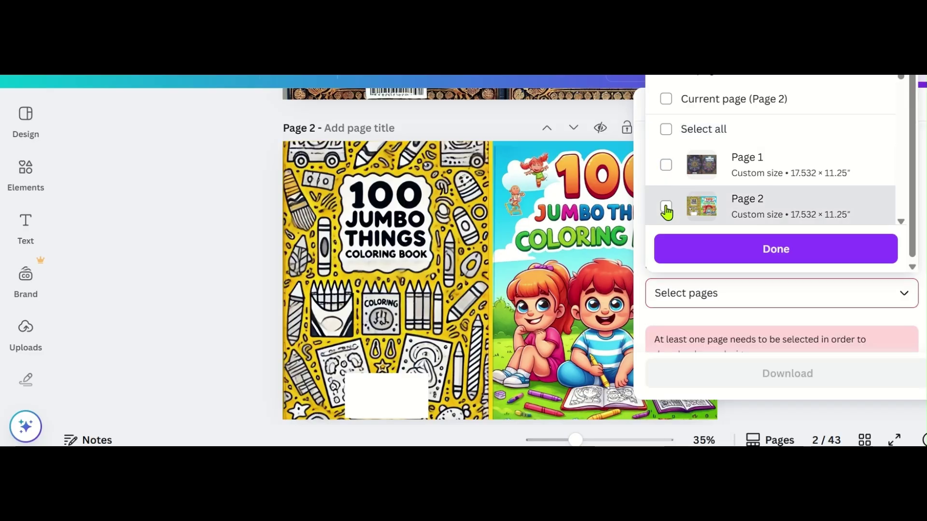
{"action": "left_click", "coordinate": [667, 205]}
{"action": "left_click", "coordinate": [730, 250]}
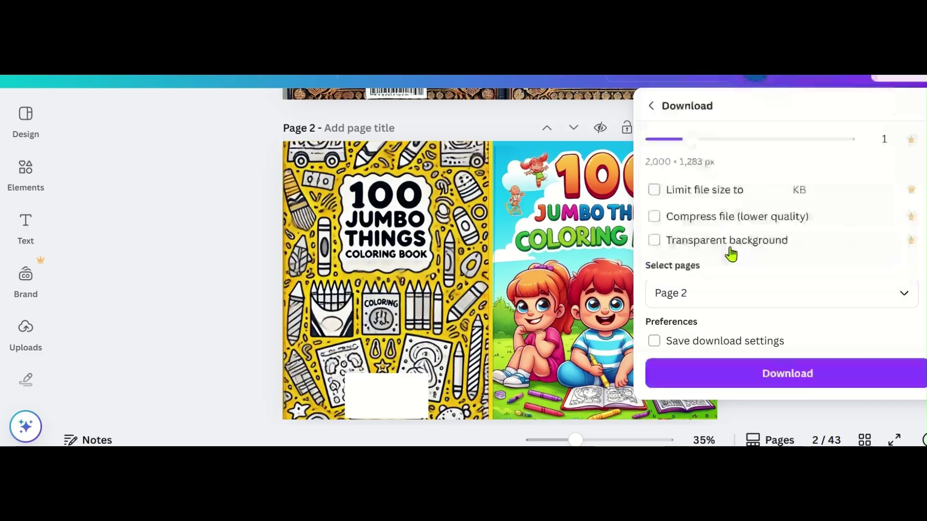
{"action": "left_click", "coordinate": [770, 374]}
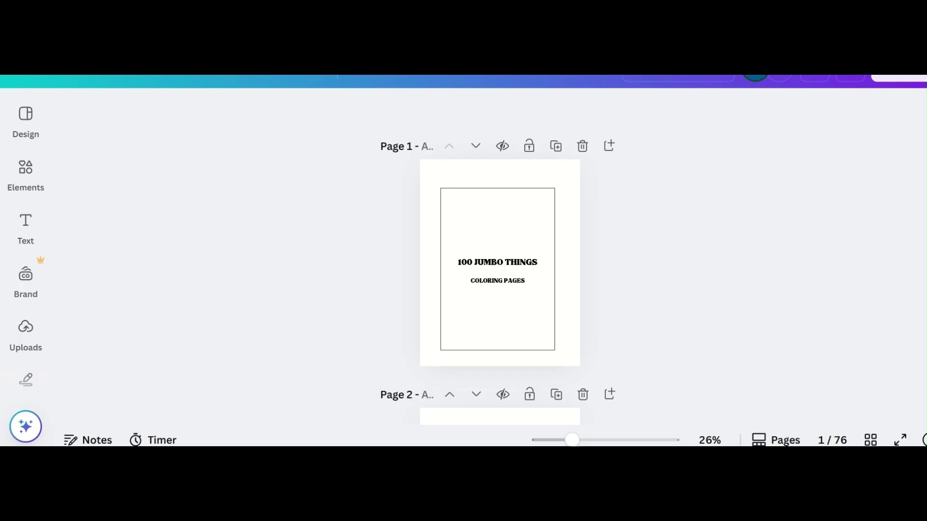
Look through the interior coloring pages of the 100 Jumbo Things design, from the title page onward.
{"action": "scroll", "coordinate": [500, 266], "scroll_direction": "down", "scroll_amount": 7}
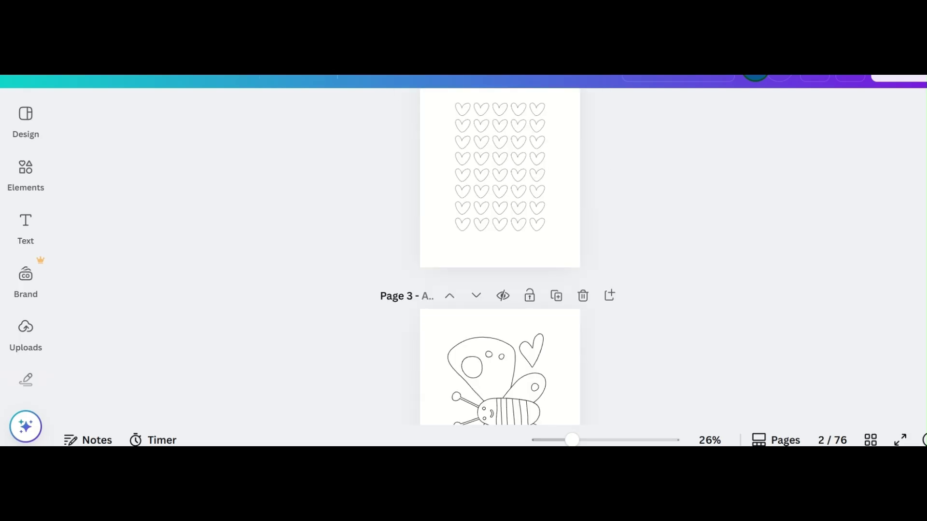
{"action": "scroll", "coordinate": [500, 266], "scroll_direction": "down", "scroll_amount": 12}
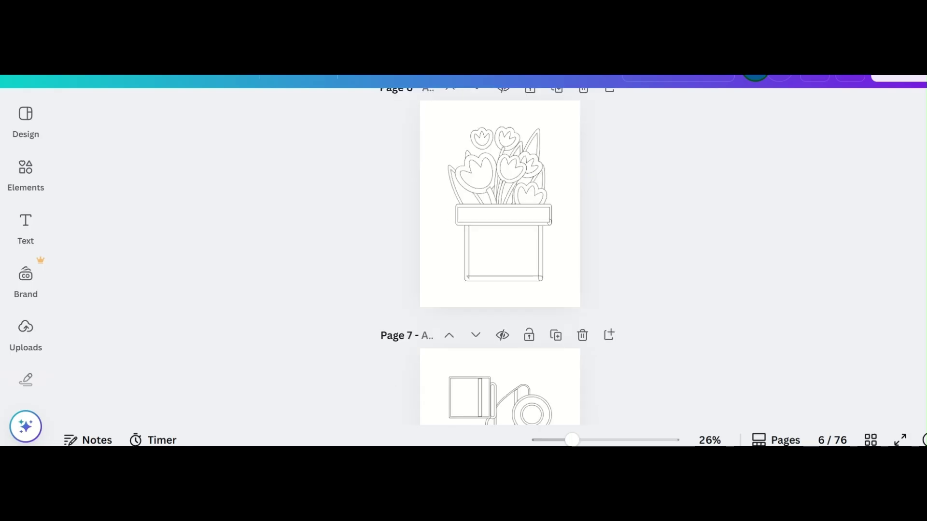
{"action": "scroll", "coordinate": [500, 265], "scroll_direction": "down", "scroll_amount": 12}
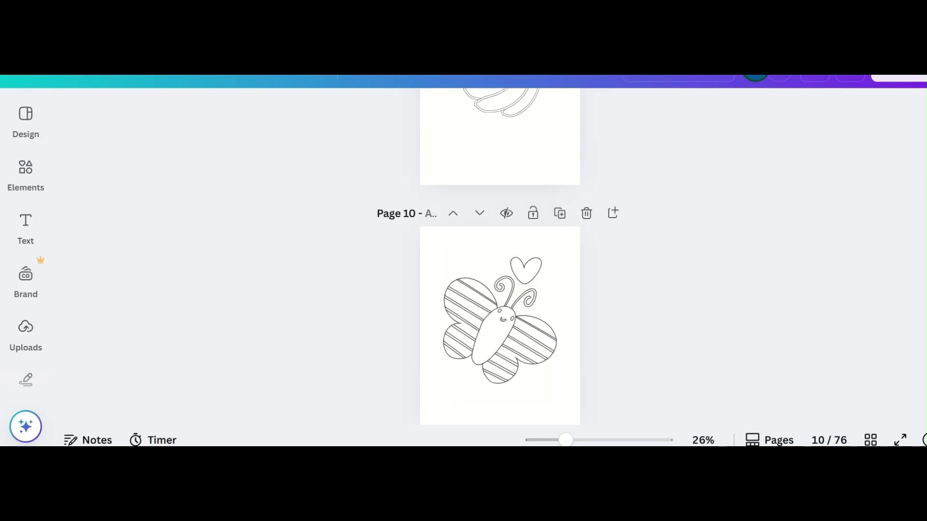
{"action": "scroll", "coordinate": [500, 266], "scroll_direction": "down", "scroll_amount": 15}
{"action": "scroll", "coordinate": [610, 290], "scroll_direction": "up", "scroll_amount": 2}
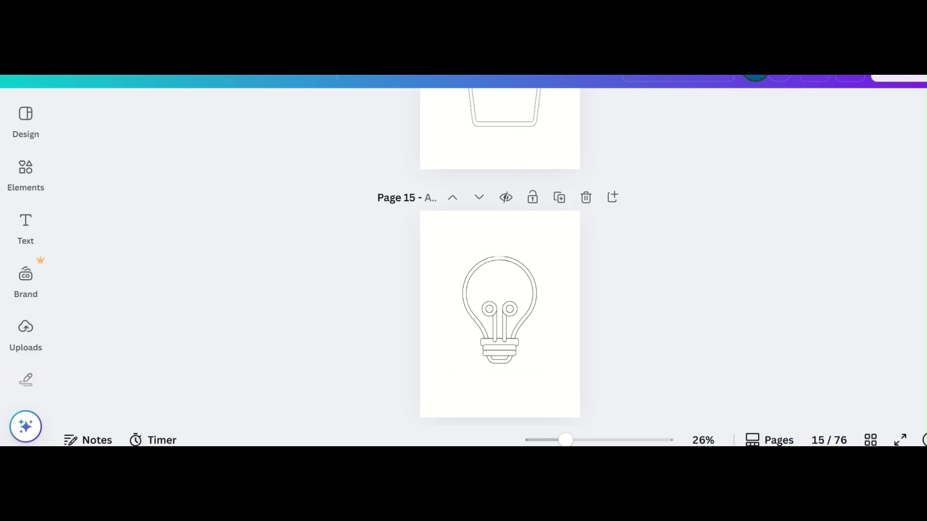
{"action": "scroll", "coordinate": [500, 265], "scroll_direction": "down", "scroll_amount": 15}
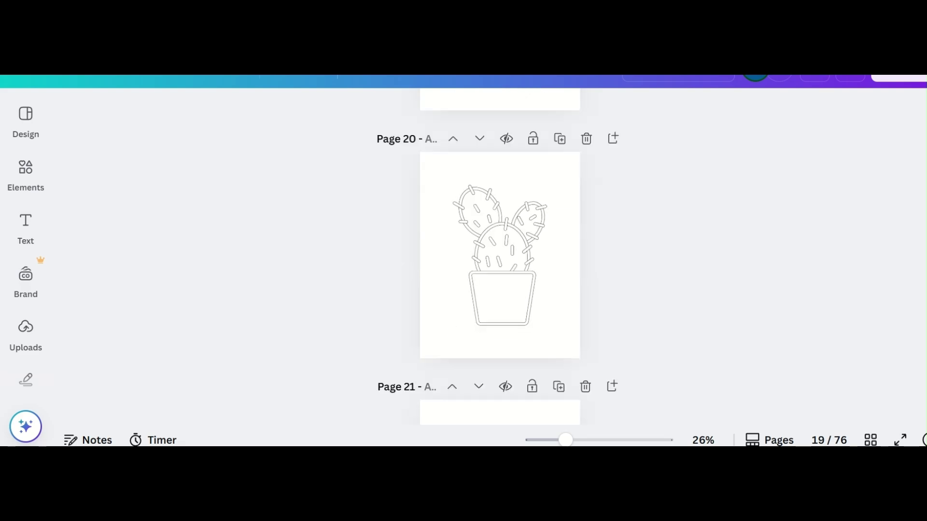
{"action": "scroll", "coordinate": [500, 265], "scroll_direction": "down", "scroll_amount": 12}
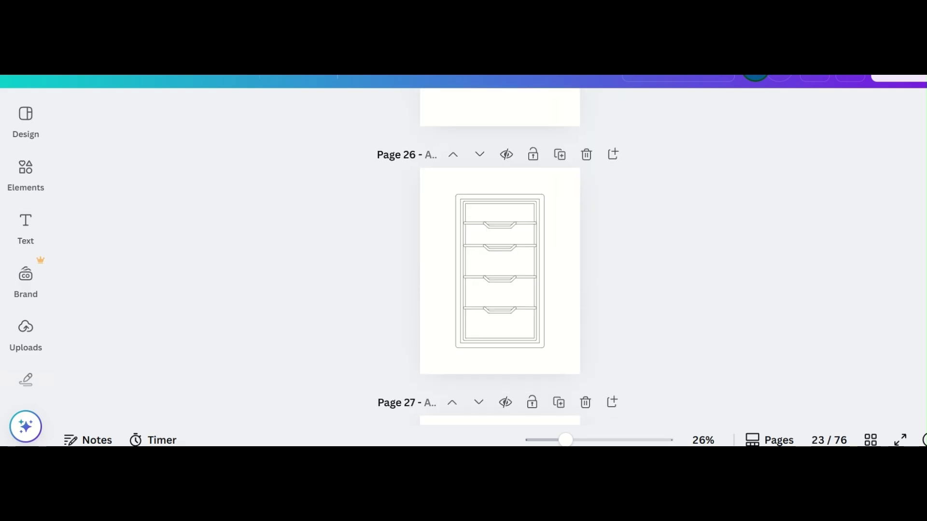
{"action": "scroll", "coordinate": [500, 266], "scroll_direction": "down", "scroll_amount": 4}
{"action": "scroll", "coordinate": [499, 265], "scroll_direction": "down", "scroll_amount": 10}
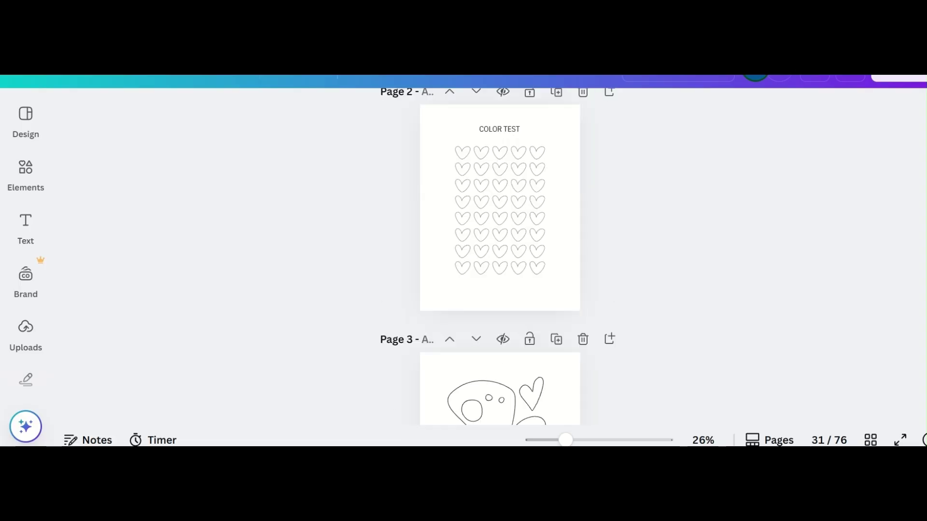
{"action": "scroll", "coordinate": [500, 266], "scroll_direction": "up", "scroll_amount": 1}
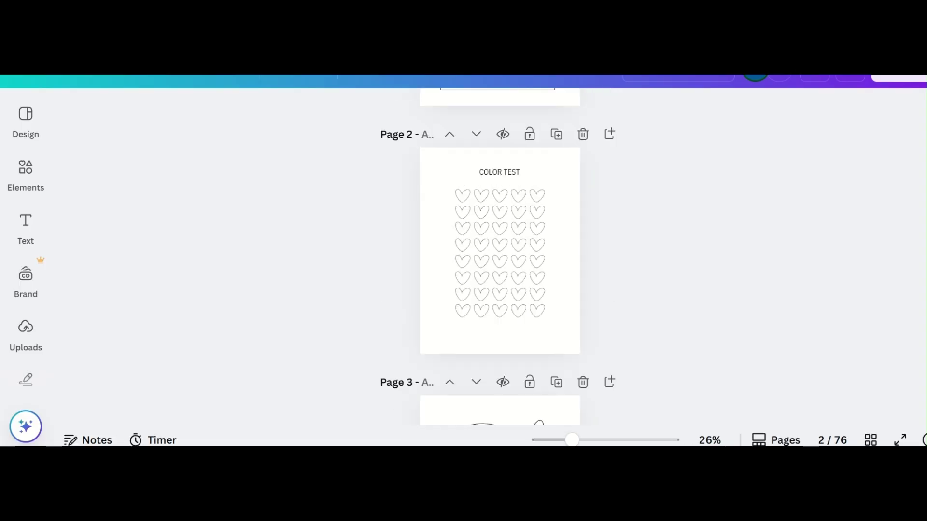
{"action": "scroll", "coordinate": [500, 265], "scroll_direction": "up", "scroll_amount": 6}
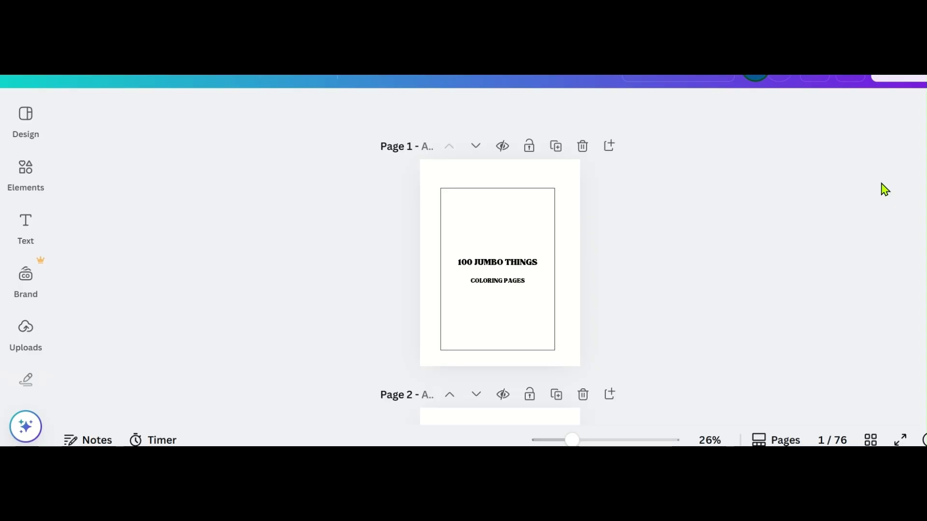
Open the download options for the 100 Jumbo Things interior design and set the file type to PDF Standard.
{"action": "left_click", "coordinate": [914, 81]}
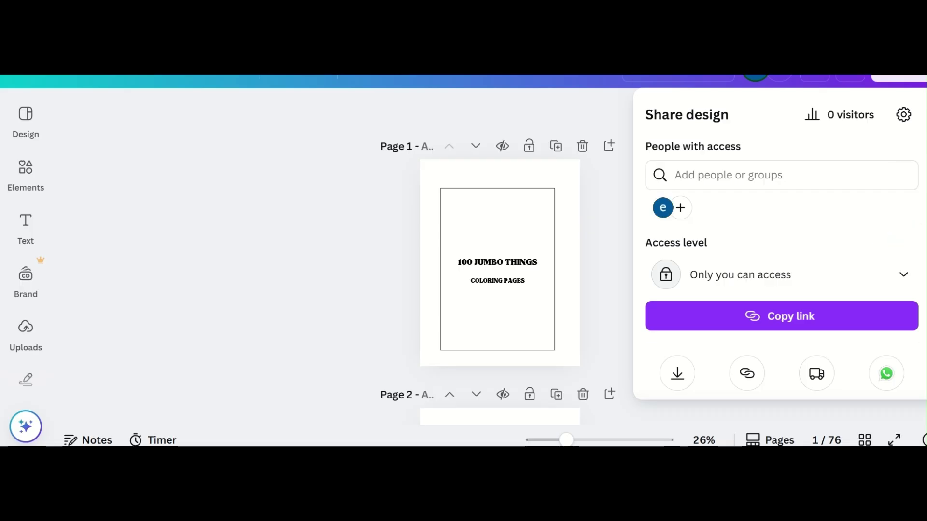
{"action": "scroll", "coordinate": [780, 241], "scroll_direction": "down", "scroll_amount": 3}
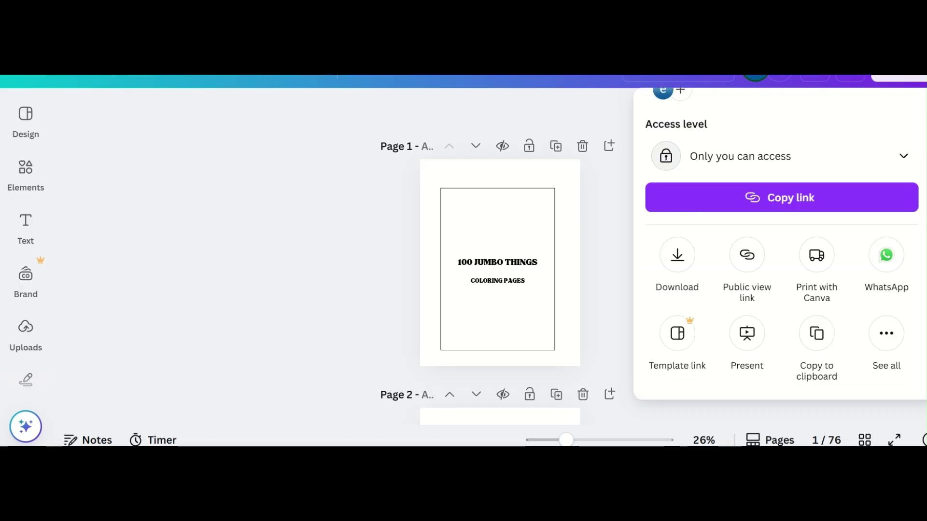
{"action": "left_click", "coordinate": [677, 261]}
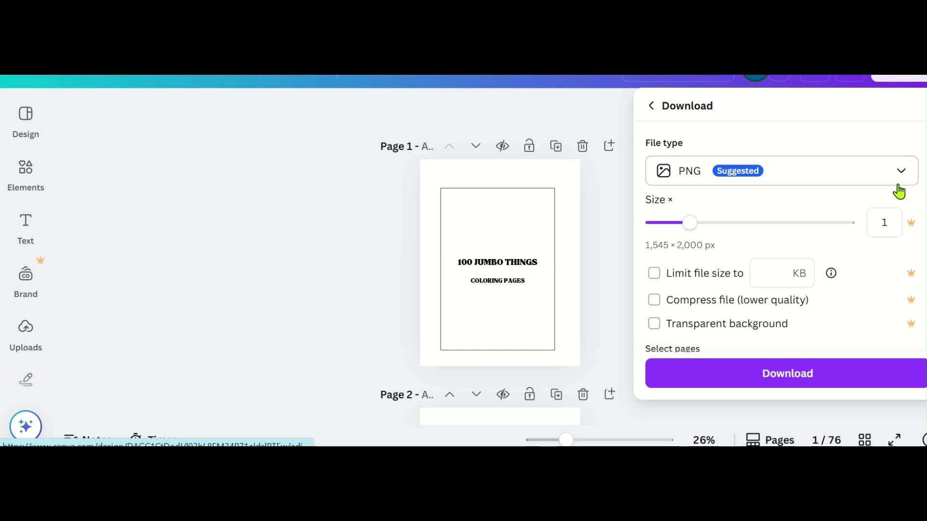
{"action": "scroll", "coordinate": [905, 270], "scroll_direction": "down", "scroll_amount": 3}
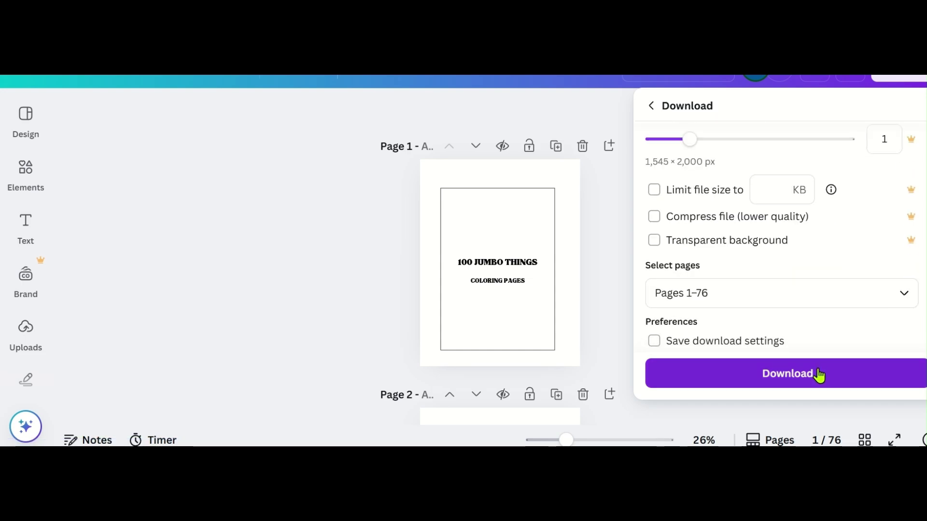
{"action": "scroll", "coordinate": [919, 231], "scroll_direction": "up", "scroll_amount": 3}
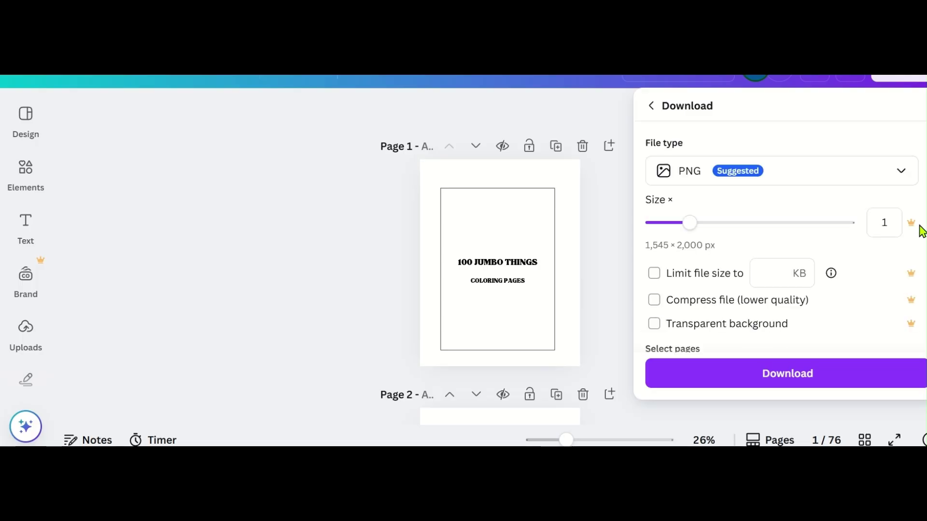
{"action": "left_click", "coordinate": [904, 180]}
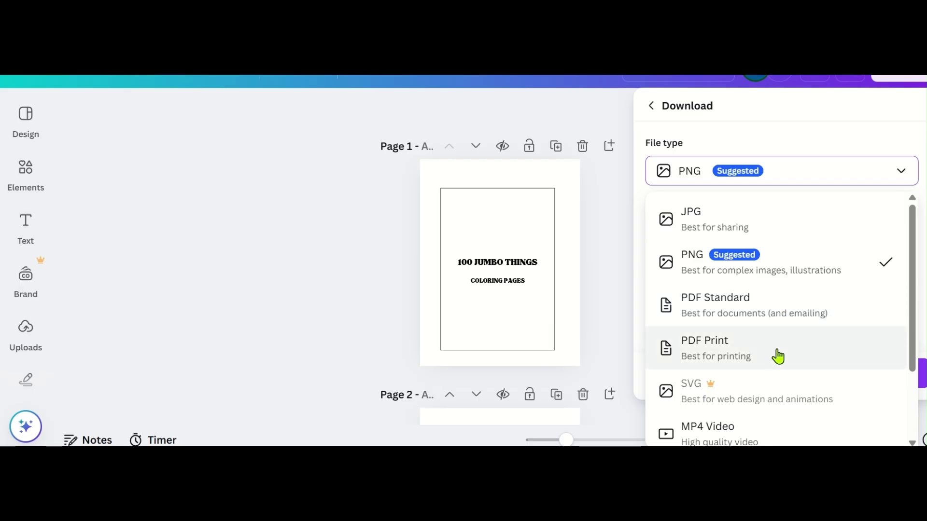
{"action": "left_click", "coordinate": [764, 310]}
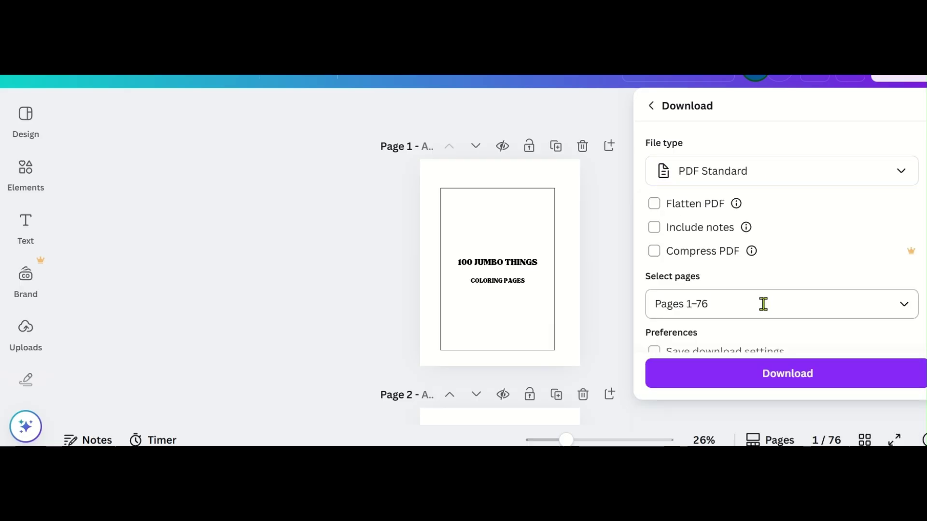
Try PDF Print as the download's file type, and return it to PDF Standard.
{"action": "left_click", "coordinate": [901, 178]}
{"action": "left_click", "coordinate": [766, 354]}
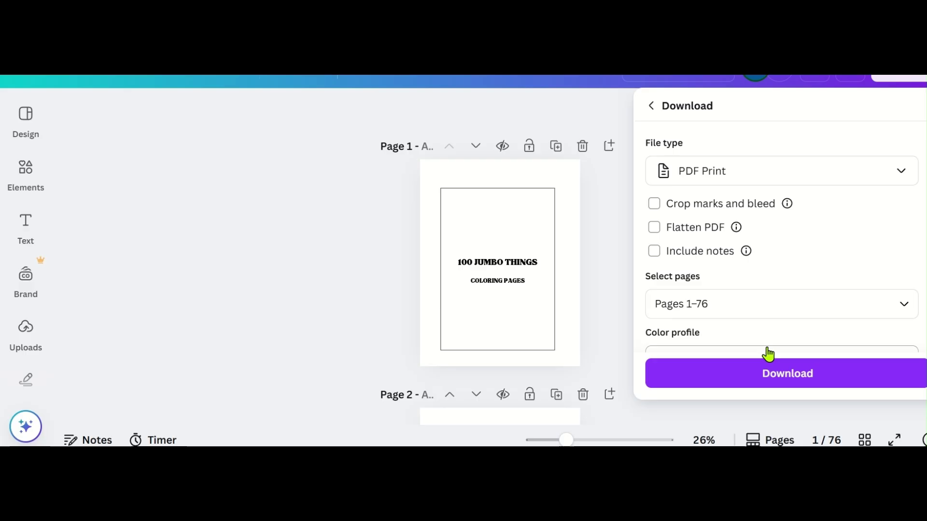
{"action": "left_click", "coordinate": [902, 177]}
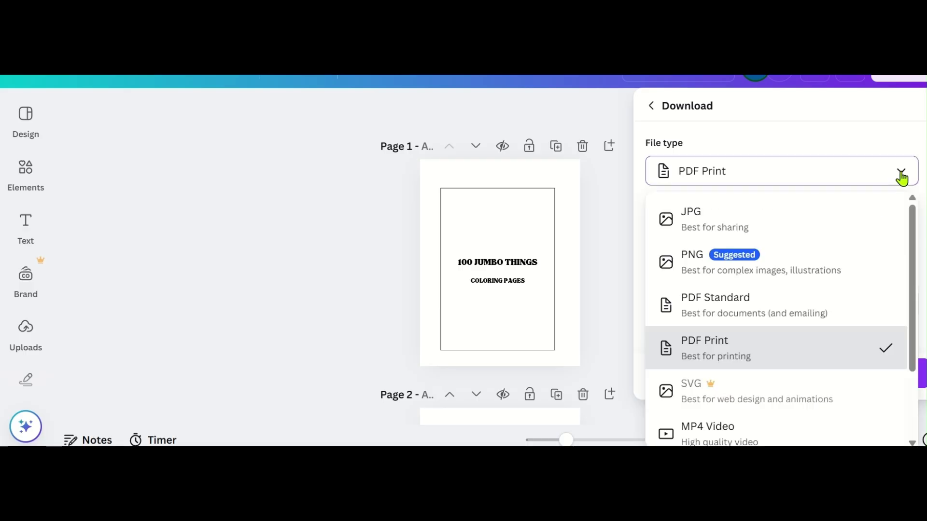
{"action": "left_click", "coordinate": [733, 315]}
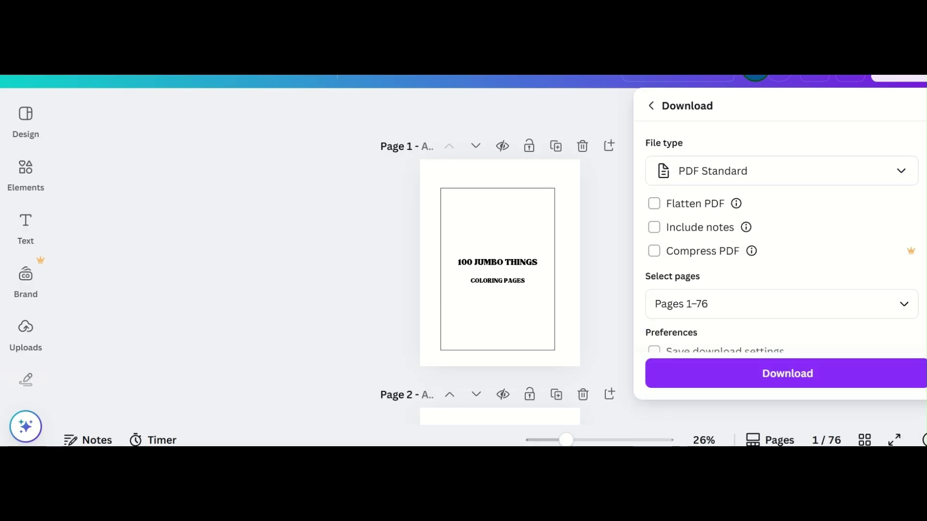
Download pages 1–76 of the interior design with the chosen PDF settings.
{"action": "scroll", "coordinate": [782, 241], "scroll_direction": "down", "scroll_amount": 1}
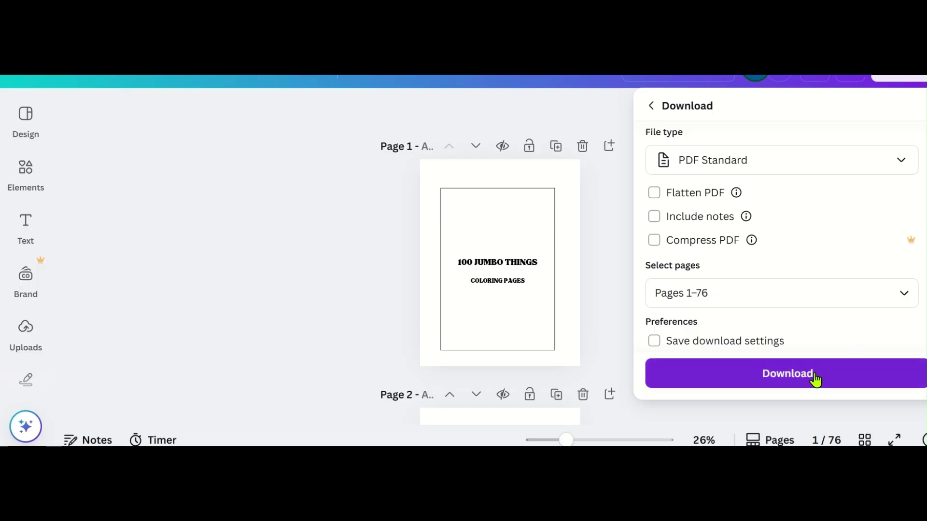
{"action": "left_click", "coordinate": [816, 380]}
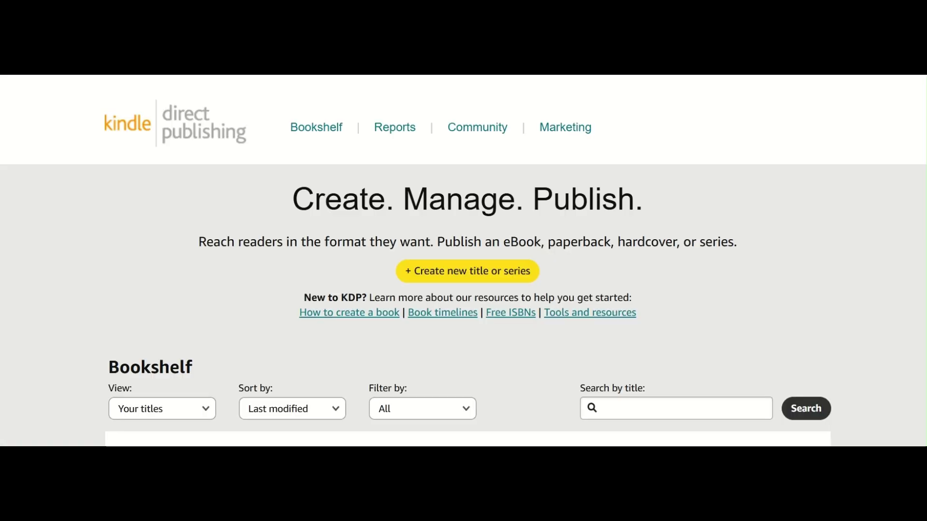
Switch to the Notepad notes, insert blank lines above the title, and review the prepared title, description and keywords.
{"action": "key", "text": "alt+Tab"}
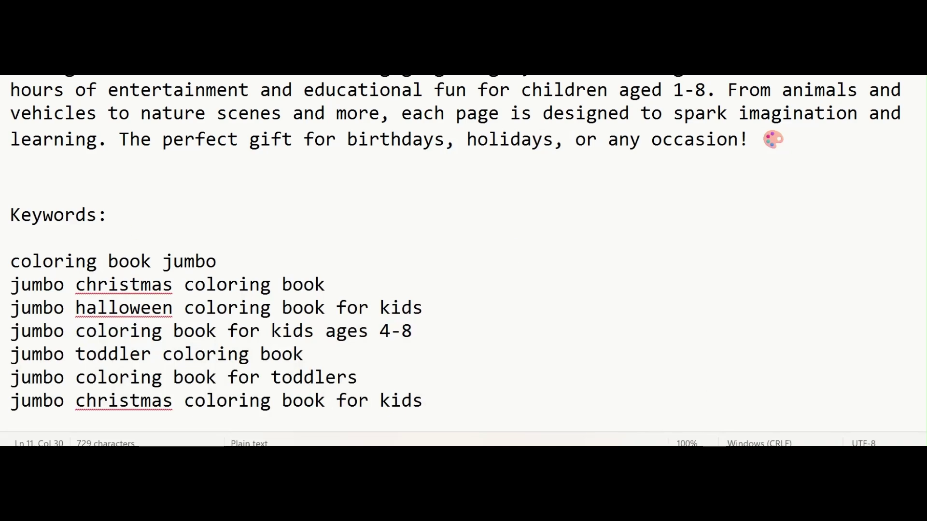
{"action": "scroll", "coordinate": [459, 121], "scroll_direction": "up", "scroll_amount": 2}
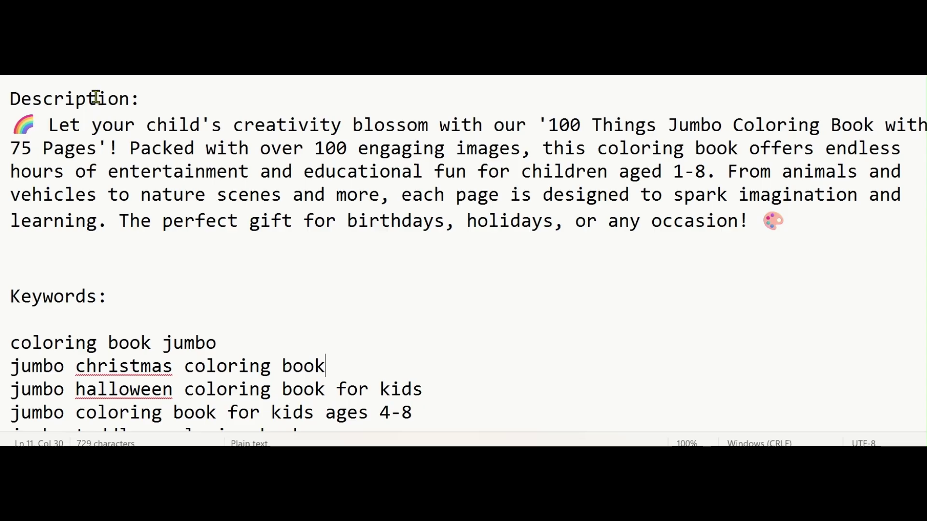
{"action": "key", "text": "ctrl+Home"}
{"action": "scroll", "coordinate": [128, 165], "scroll_direction": "up", "scroll_amount": 1}
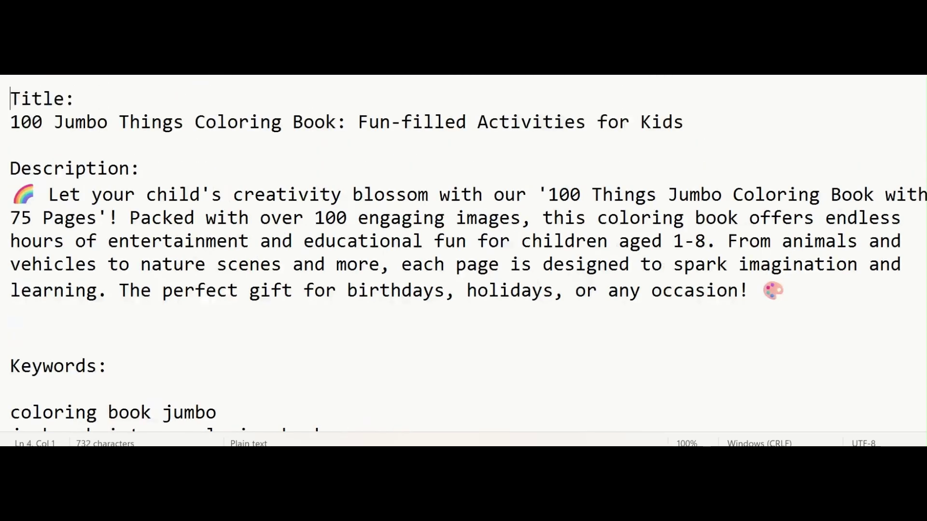
{"action": "key", "text": "Return"}
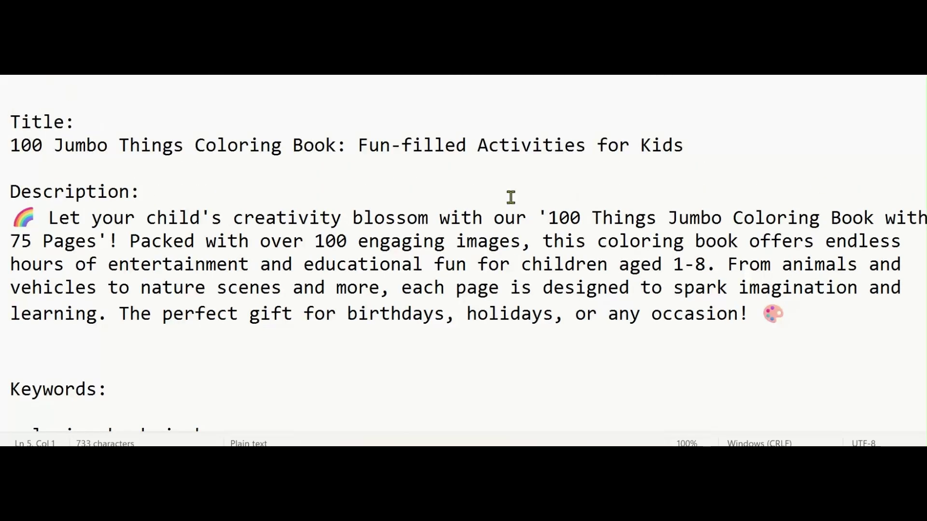
{"action": "left_click", "coordinate": [95, 140]}
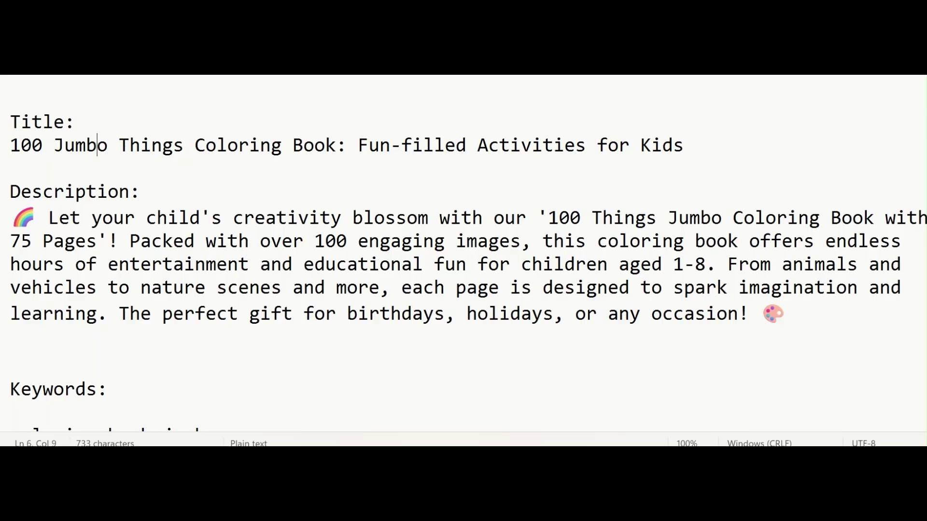
{"action": "scroll", "coordinate": [464, 254], "scroll_direction": "down", "scroll_amount": 2}
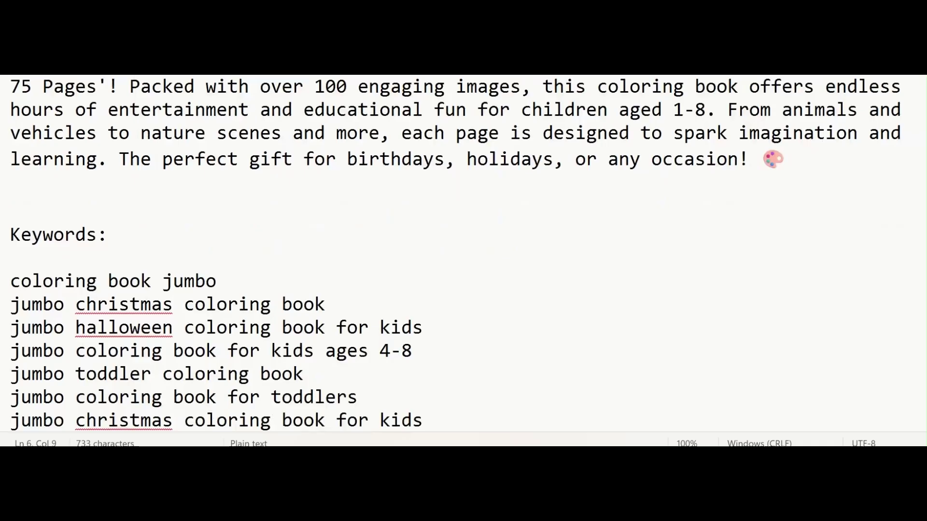
{"action": "scroll", "coordinate": [464, 254], "scroll_direction": "up", "scroll_amount": 2}
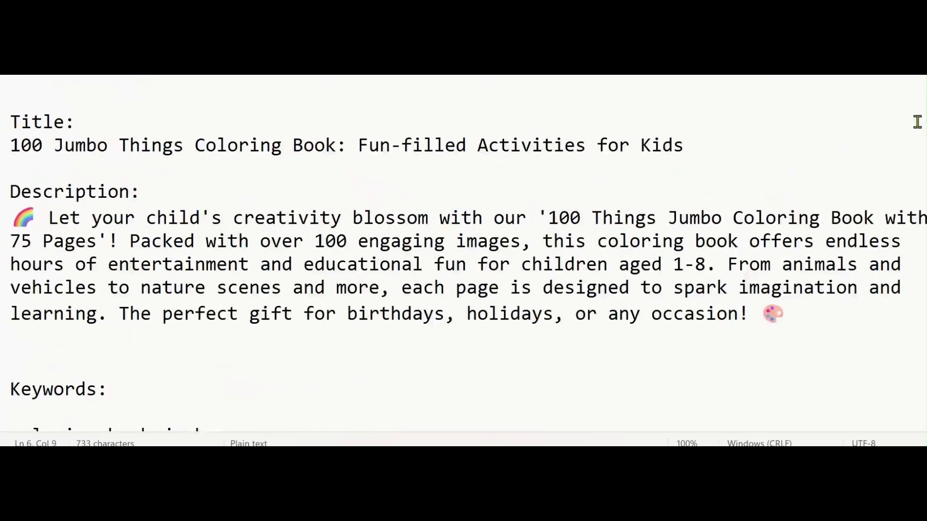
Switch to Kindle Direct Publishing and create a new paperback title.
{"action": "left_click", "coordinate": [467, 405]}
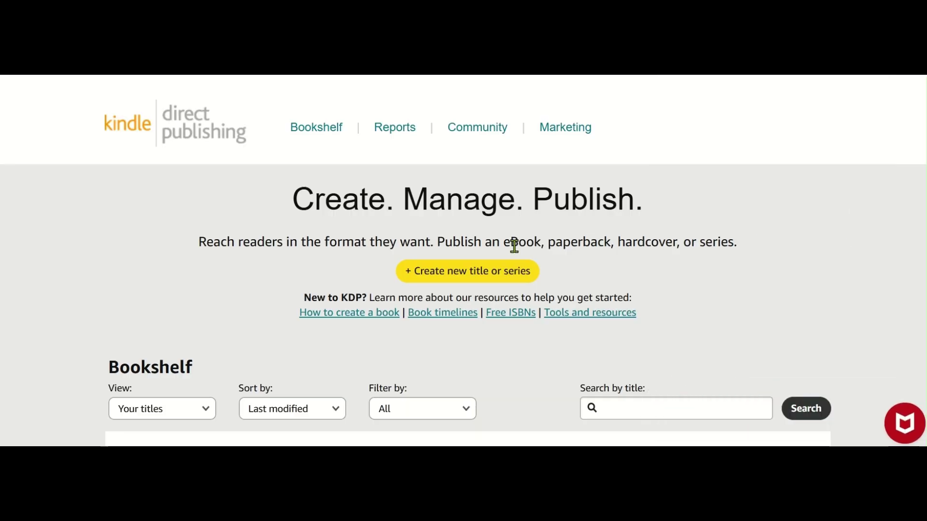
{"action": "left_click", "coordinate": [451, 276]}
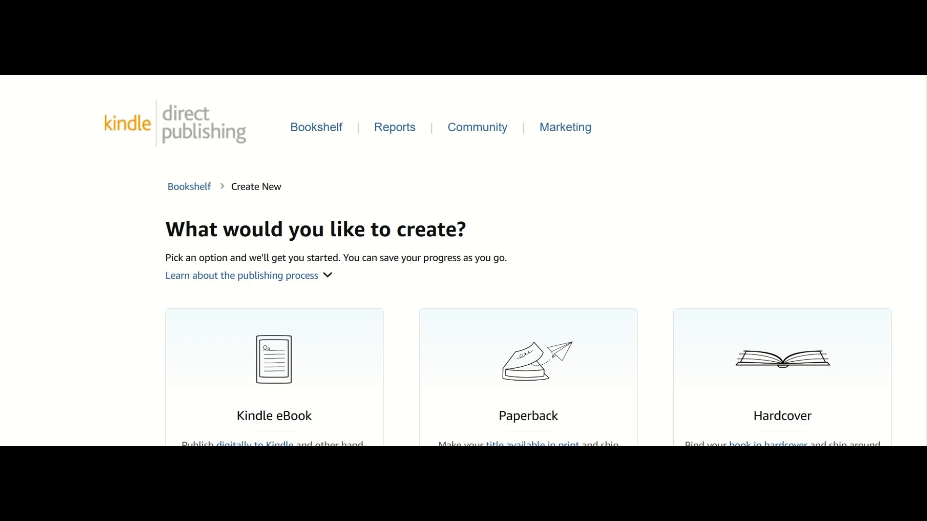
{"action": "scroll", "coordinate": [528, 261], "scroll_direction": "down", "scroll_amount": 3}
{"action": "scroll", "coordinate": [528, 261], "scroll_direction": "up", "scroll_amount": 2}
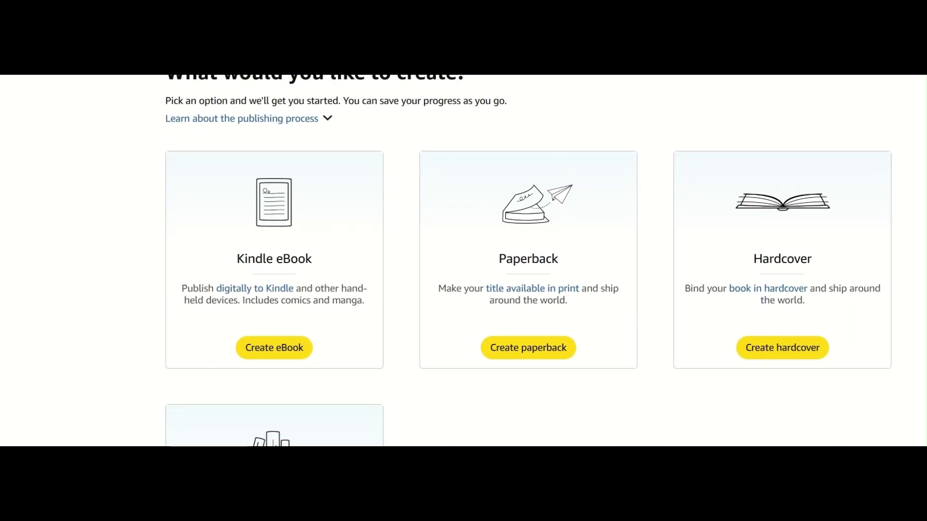
{"action": "scroll", "coordinate": [529, 261], "scroll_direction": "down", "scroll_amount": 3}
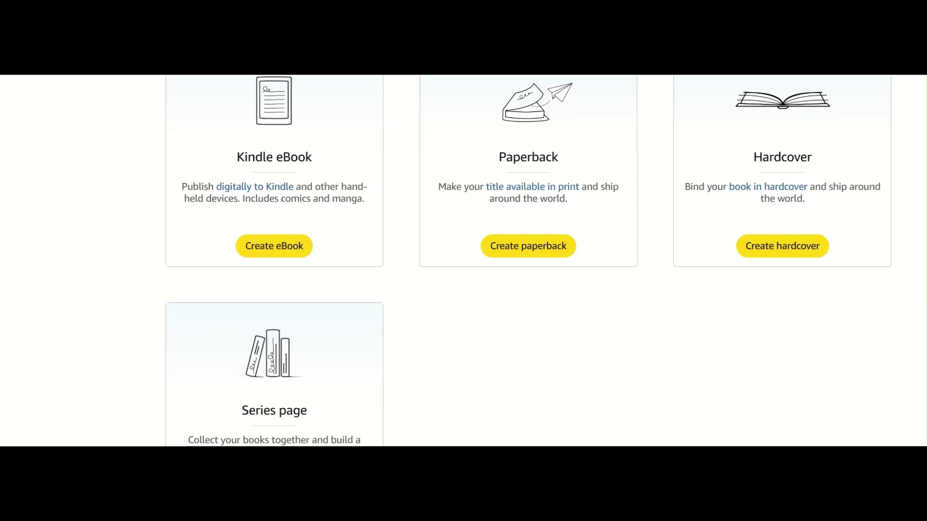
{"action": "left_click", "coordinate": [545, 251]}
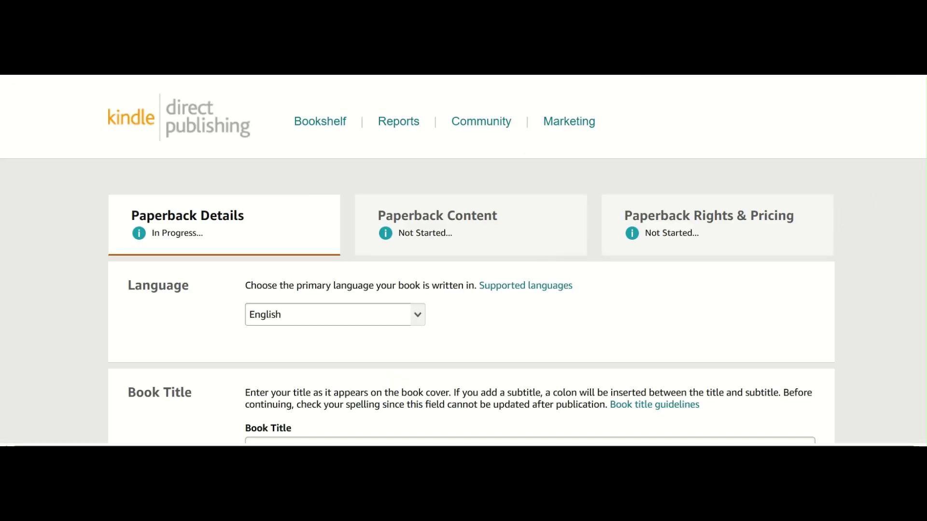
Copy "100 Jumbo Things Coloring Book: Fun-filled Activities for Kids" from the Notepad notes into the paperback's Book Title field.
{"action": "scroll", "coordinate": [463, 261], "scroll_direction": "down", "scroll_amount": 2}
{"action": "scroll", "coordinate": [463, 261], "scroll_direction": "up", "scroll_amount": 2}
{"action": "scroll", "coordinate": [463, 260], "scroll_direction": "down", "scroll_amount": 3}
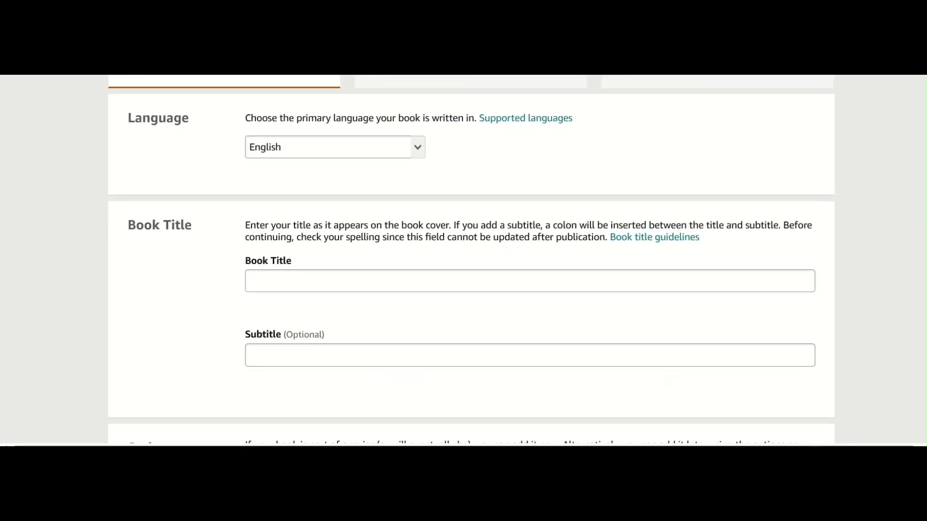
{"action": "left_click", "coordinate": [651, 278]}
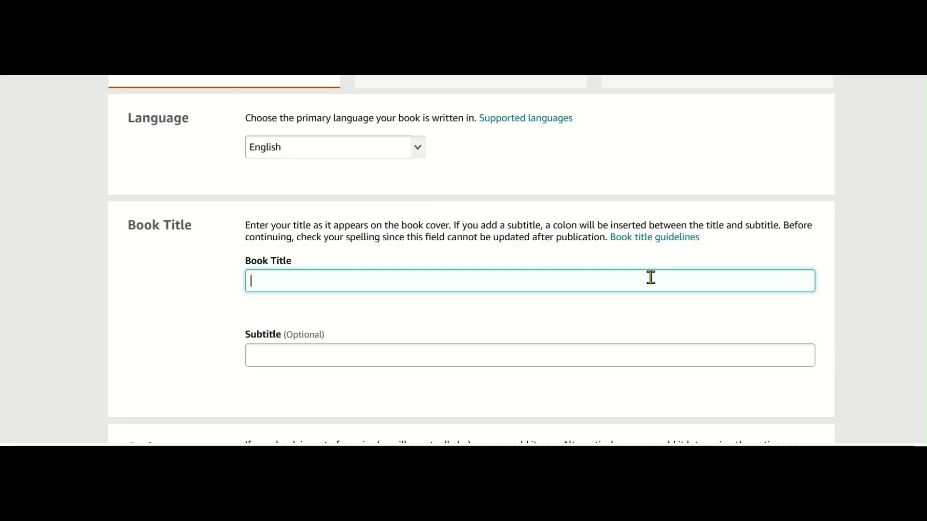
{"action": "left_click", "coordinate": [633, 382]}
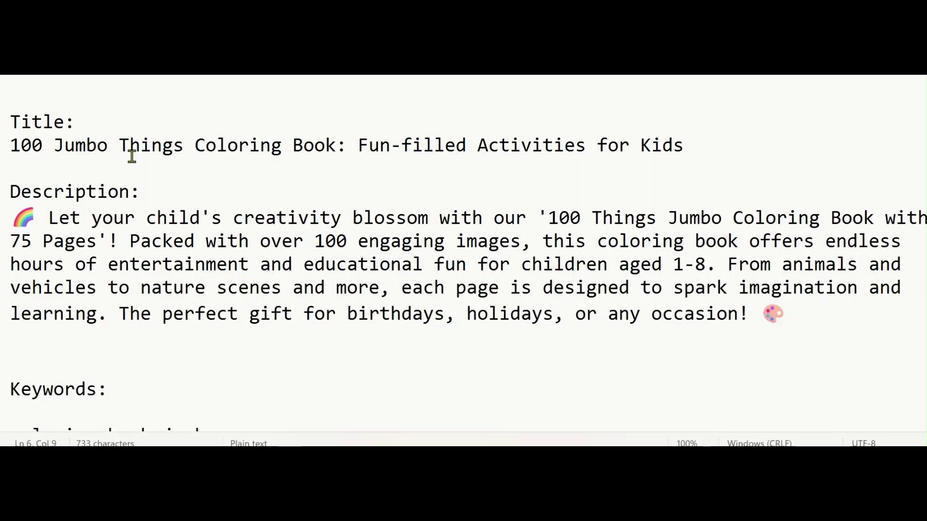
{"action": "left_click", "coordinate": [14, 149]}
{"action": "left_click", "coordinate": [671, 146], "text": "shift"}
{"action": "left_click_drag", "start_coordinate": [671, 145], "coordinate": [727, 151]}
{"action": "key", "text": "shift+Left"}
{"action": "key", "text": "ctrl+c"}
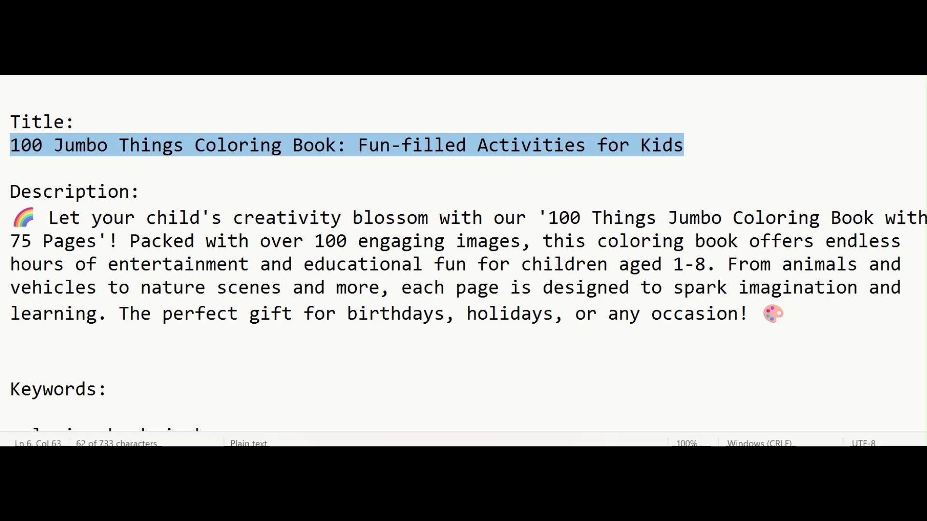
{"action": "key", "text": "alt+Tab"}
{"action": "key", "text": "ctrl+v"}
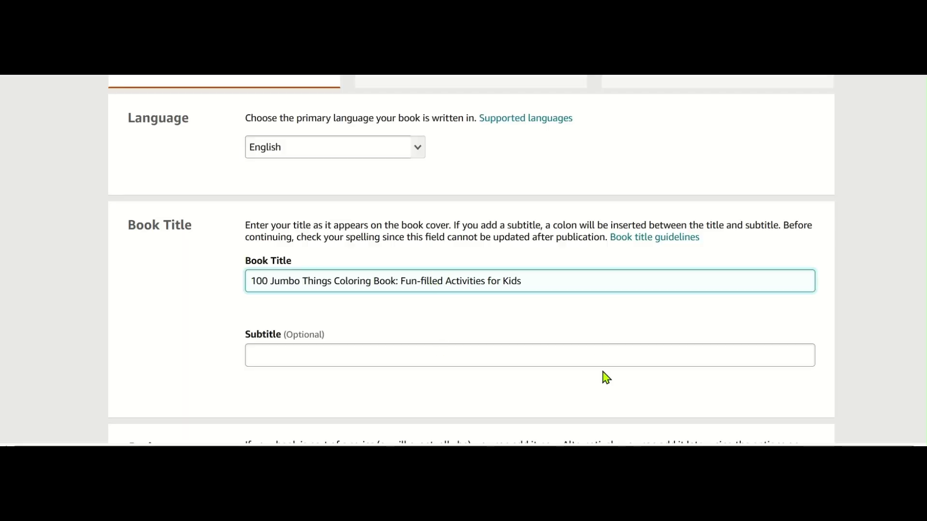
{"action": "left_click", "coordinate": [634, 447]}
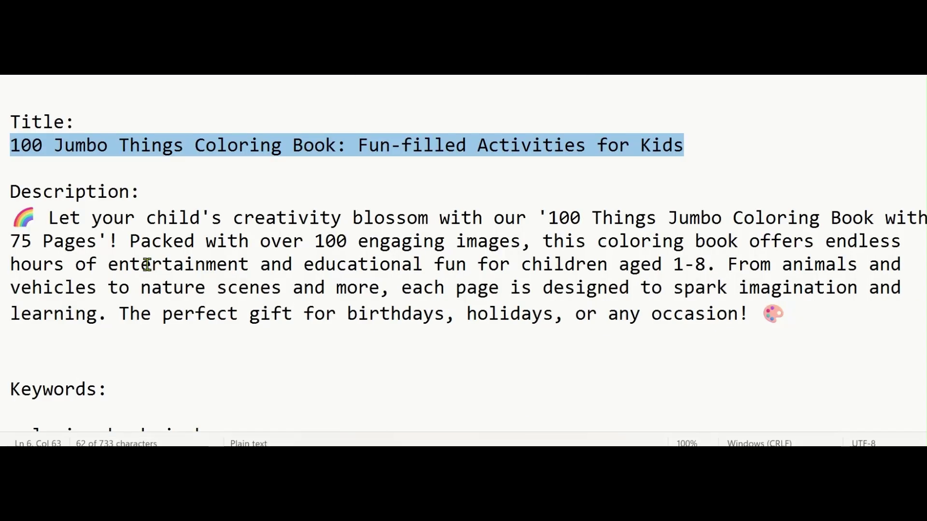
{"action": "left_click", "coordinate": [16, 216]}
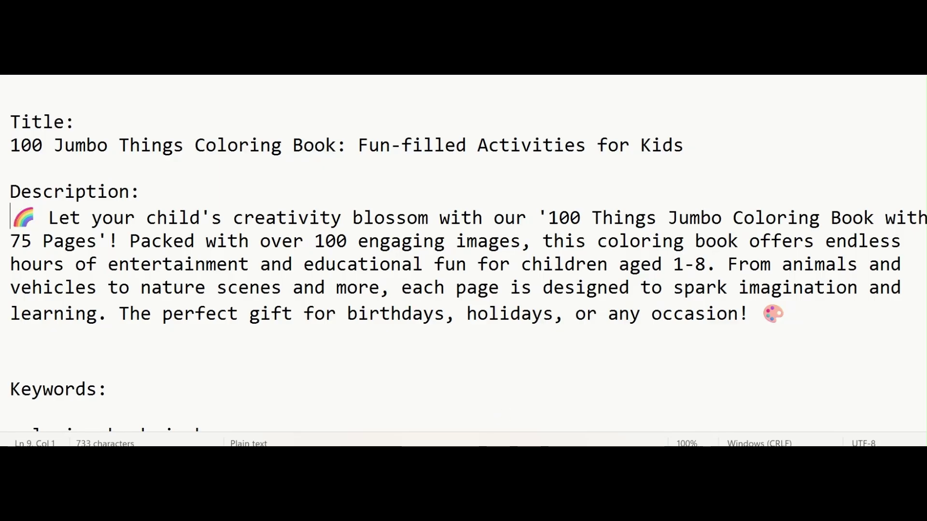
{"action": "key", "text": "alt+Tab"}
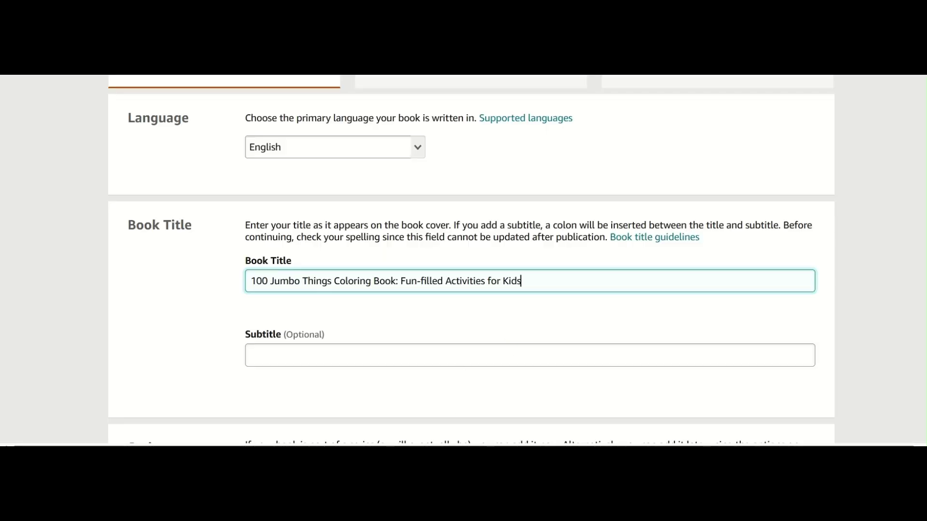
Fill in the primary author's first and last name, leaving the subtitle, series and edition number blank.
{"action": "scroll", "coordinate": [472, 258], "scroll_direction": "down", "scroll_amount": 4}
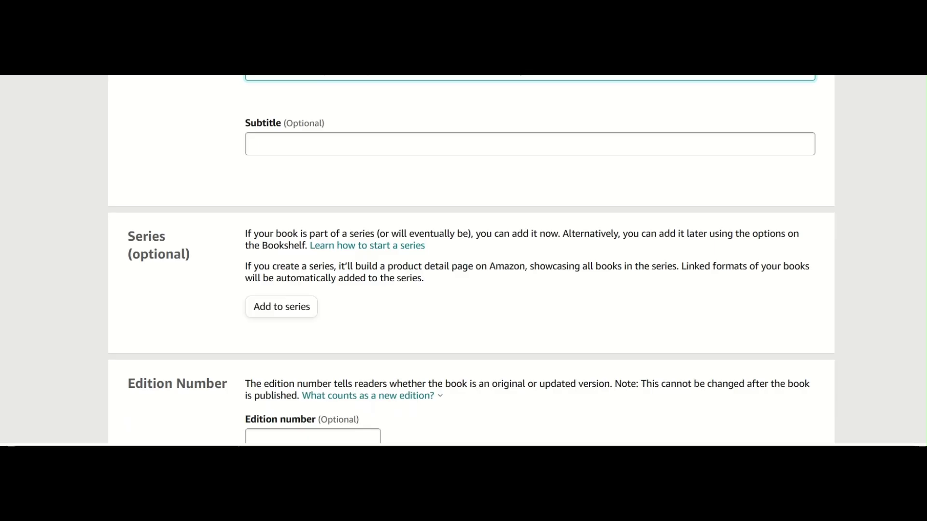
{"action": "scroll", "coordinate": [471, 258], "scroll_direction": "down", "scroll_amount": 3}
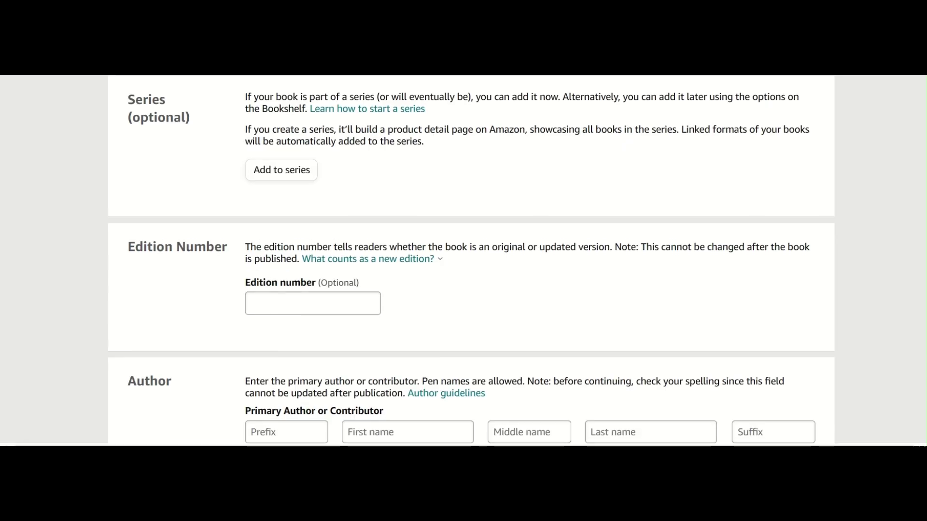
{"action": "scroll", "coordinate": [472, 261], "scroll_direction": "up", "scroll_amount": 1}
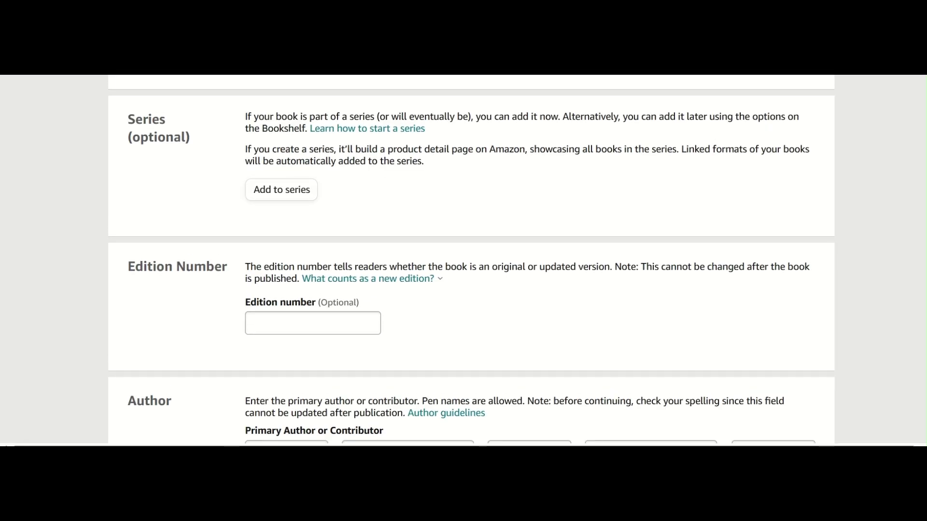
{"action": "scroll", "coordinate": [471, 261], "scroll_direction": "down", "scroll_amount": 3}
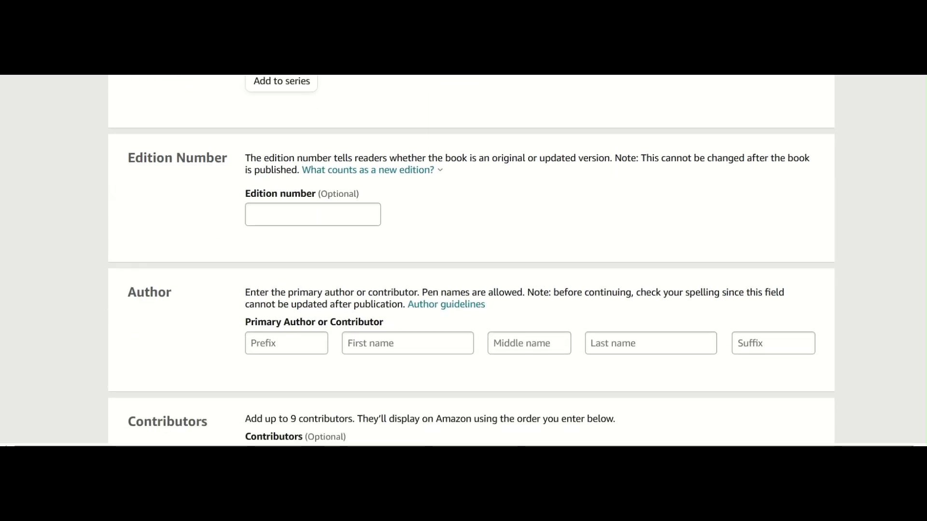
{"action": "scroll", "coordinate": [471, 261], "scroll_direction": "down", "scroll_amount": 2}
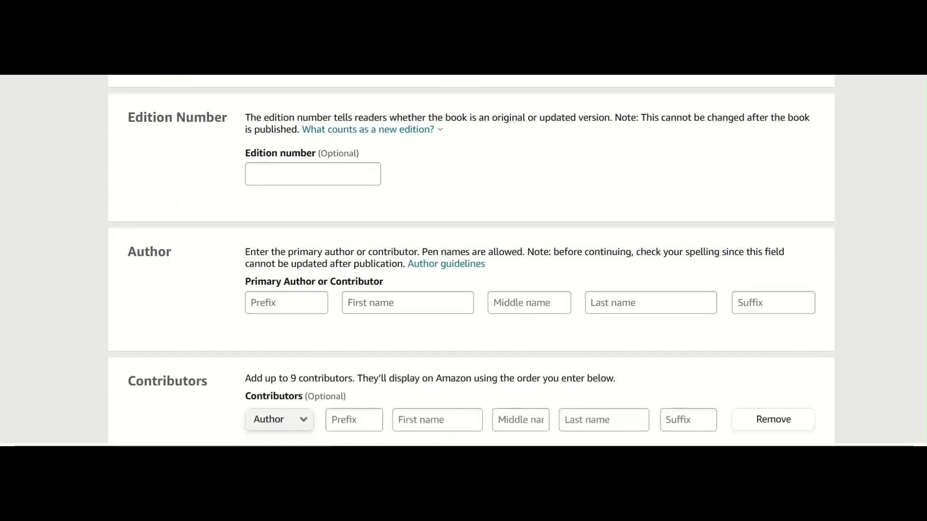
{"action": "scroll", "coordinate": [471, 261], "scroll_direction": "up", "scroll_amount": 1}
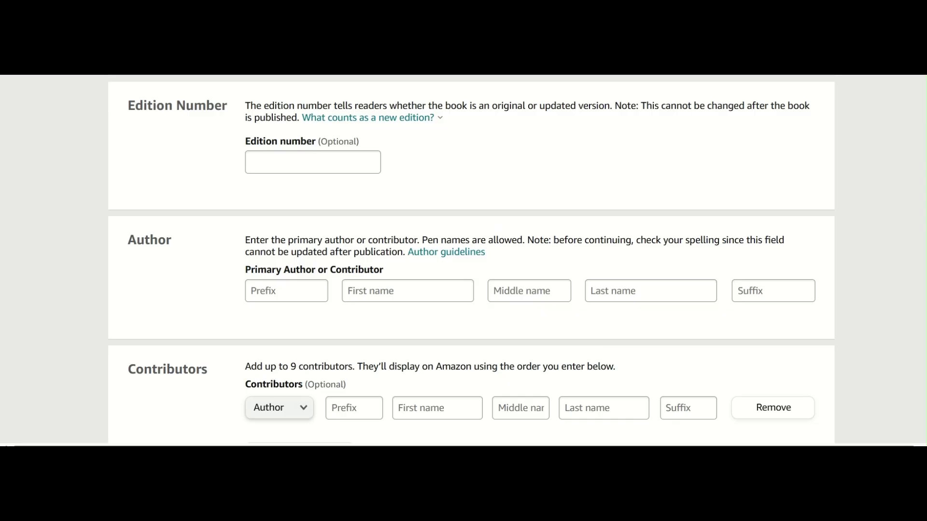
{"action": "scroll", "coordinate": [463, 260], "scroll_direction": "down", "scroll_amount": 2}
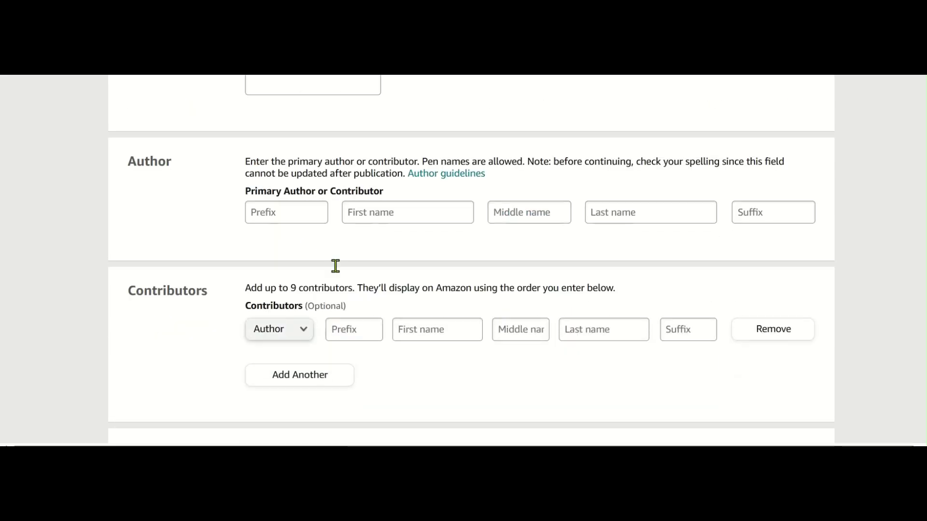
{"action": "left_click", "coordinate": [293, 211]}
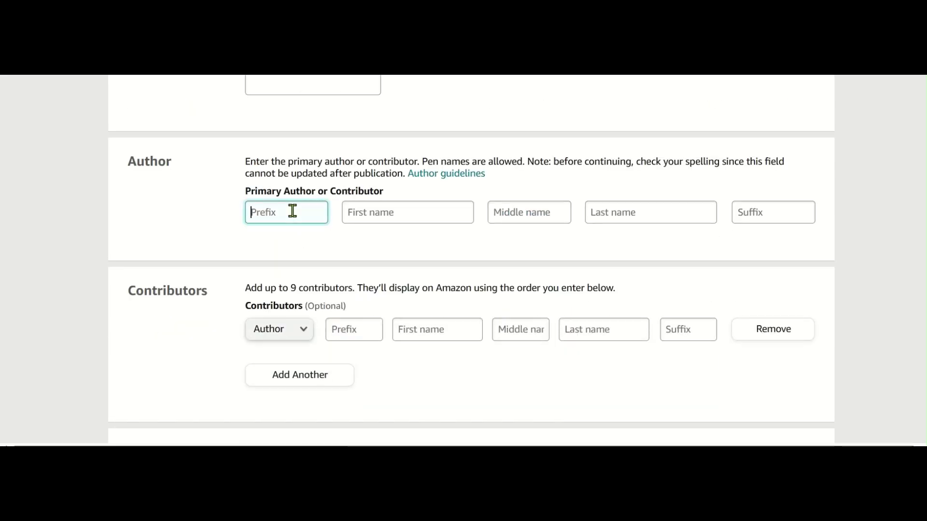
{"action": "left_click", "coordinate": [377, 213]}
{"action": "left_click", "coordinate": [655, 216]}
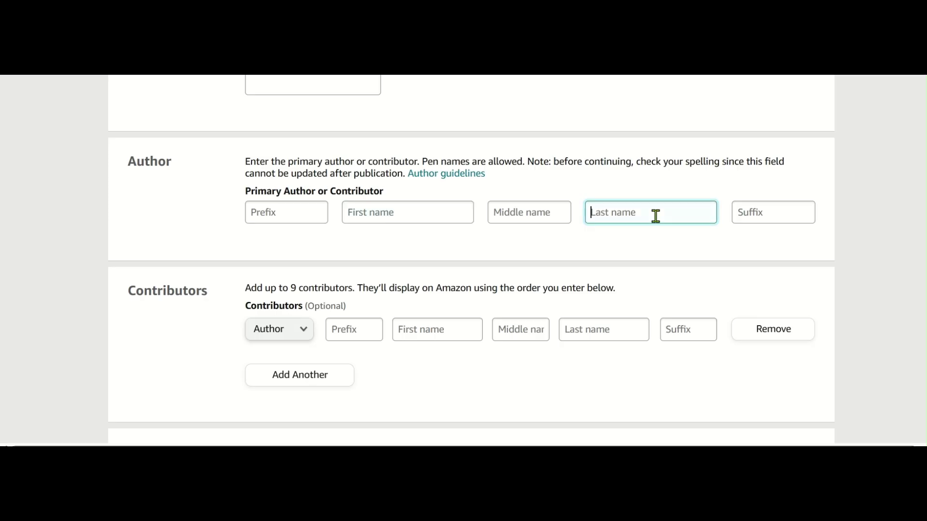
{"action": "left_click", "coordinate": [392, 211]}
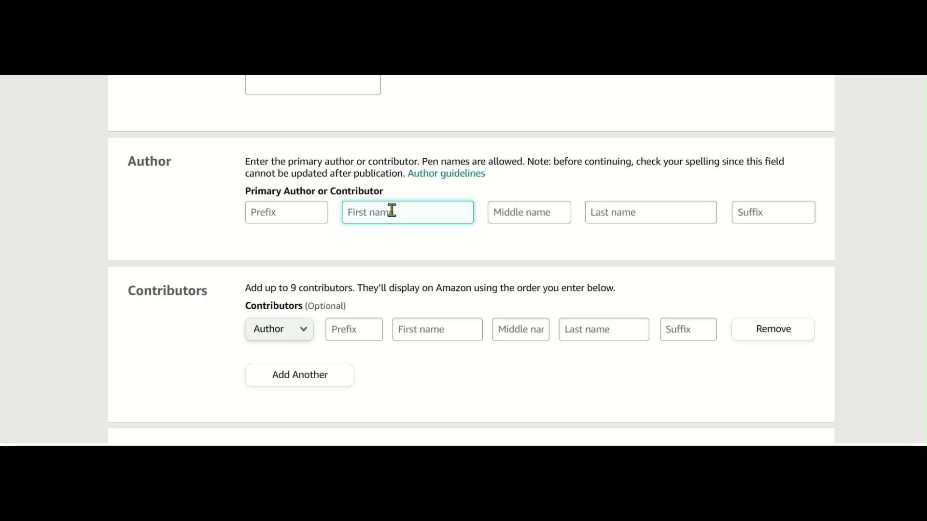
{"action": "type", "text": "S"}
{"action": "key", "text": "Tab"}
{"action": "key", "text": "Tab"}
{"action": "type", "text": "Sa"}
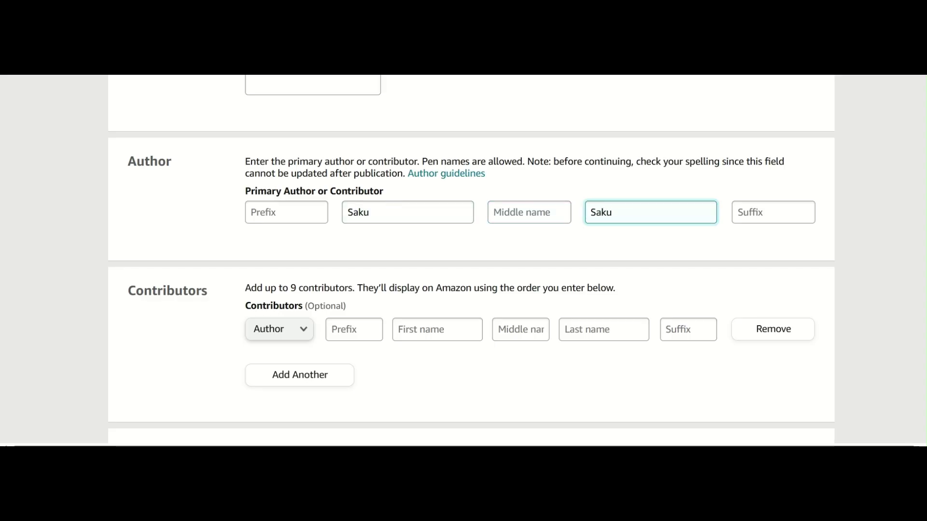
Copy the full description paragraph, including its emojis, from the Notepad notes into the paperback's Description field.
{"action": "scroll", "coordinate": [471, 261], "scroll_direction": "down", "scroll_amount": 3}
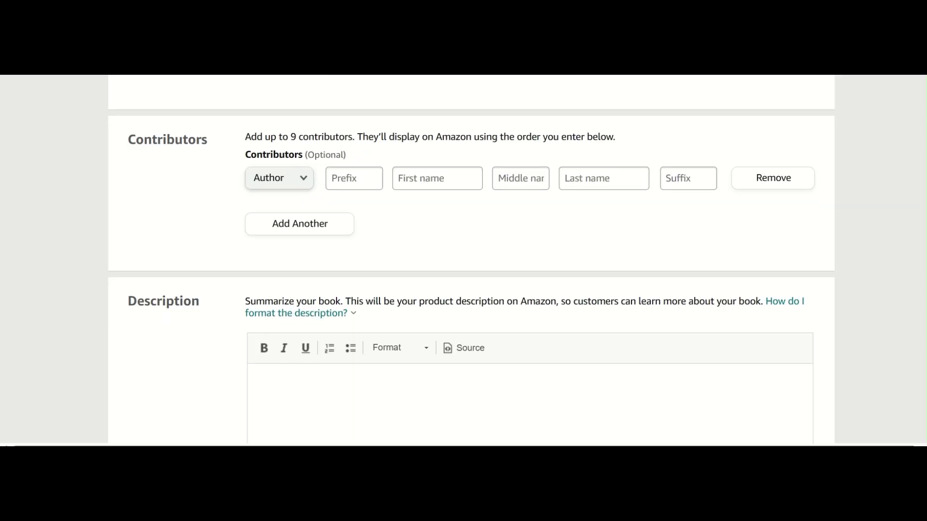
{"action": "scroll", "coordinate": [472, 261], "scroll_direction": "down", "scroll_amount": 1}
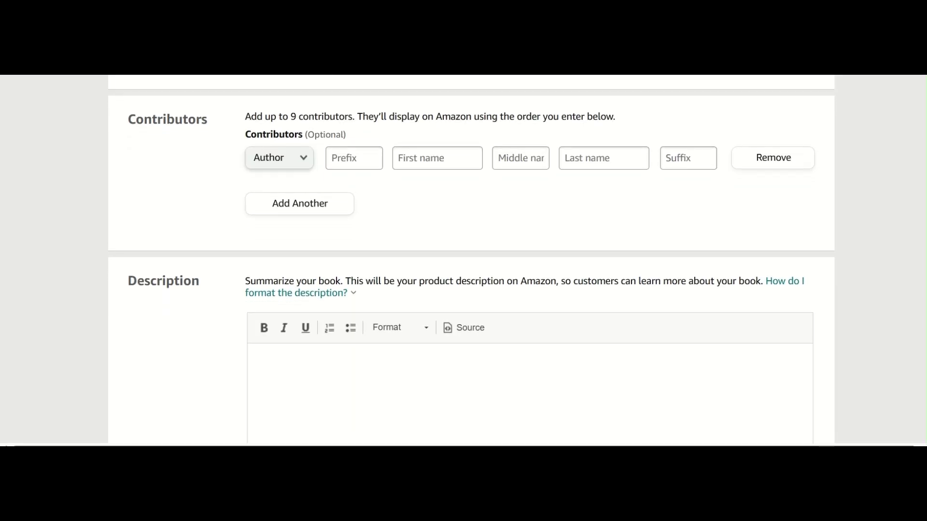
{"action": "scroll", "coordinate": [471, 261], "scroll_direction": "down", "scroll_amount": 3}
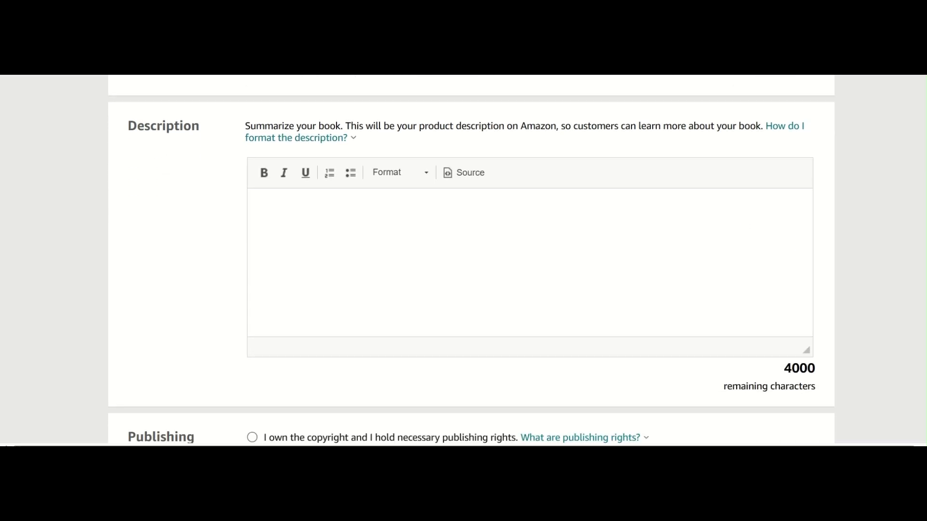
{"action": "scroll", "coordinate": [470, 261], "scroll_direction": "up", "scroll_amount": 3}
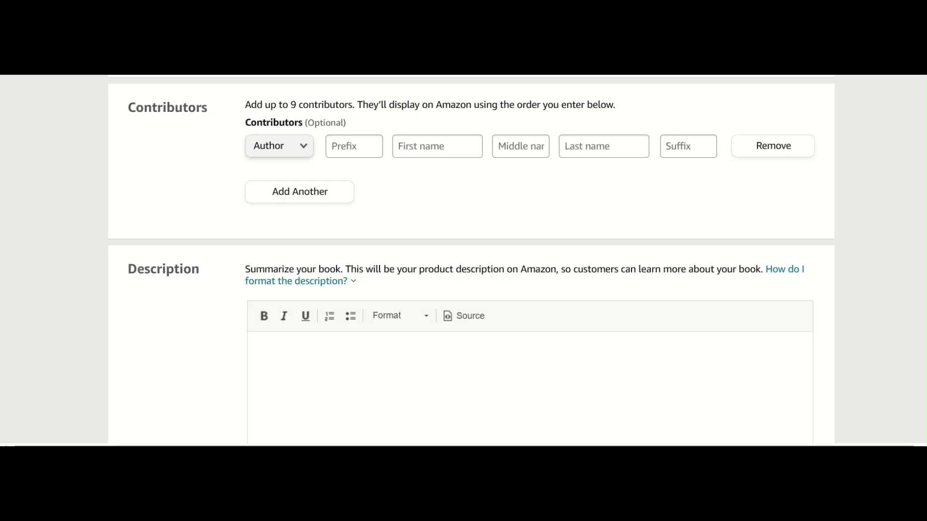
{"action": "scroll", "coordinate": [471, 260], "scroll_direction": "up", "scroll_amount": 3}
{"action": "scroll", "coordinate": [470, 260], "scroll_direction": "down", "scroll_amount": 2}
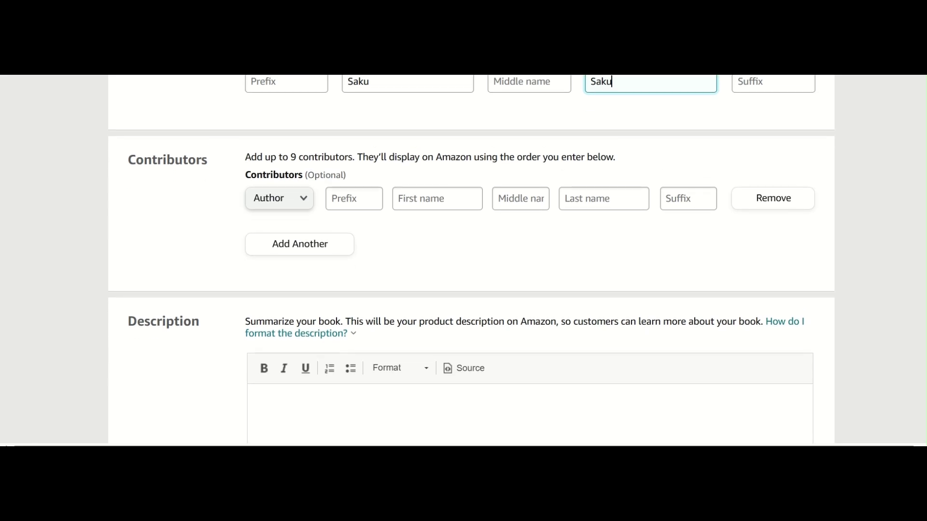
{"action": "scroll", "coordinate": [645, 275], "scroll_direction": "down", "scroll_amount": 3}
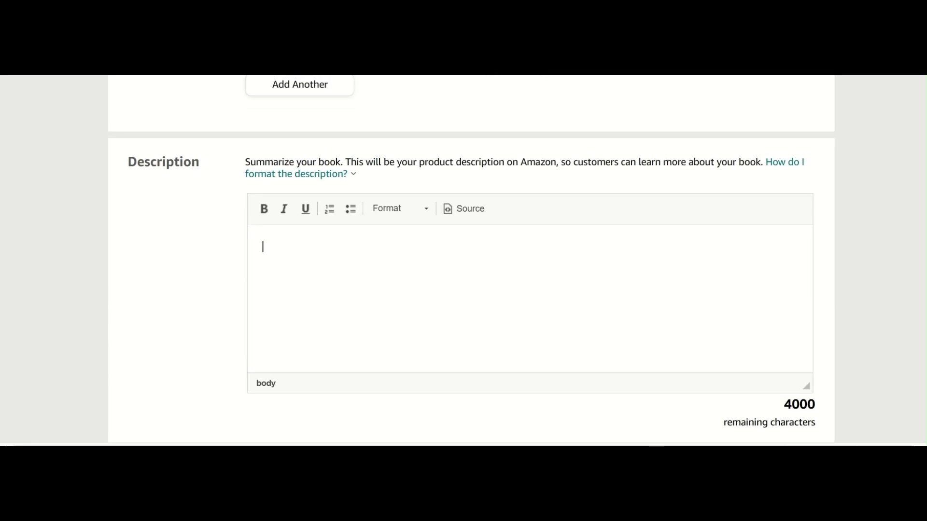
{"action": "key", "text": "alt+Tab"}
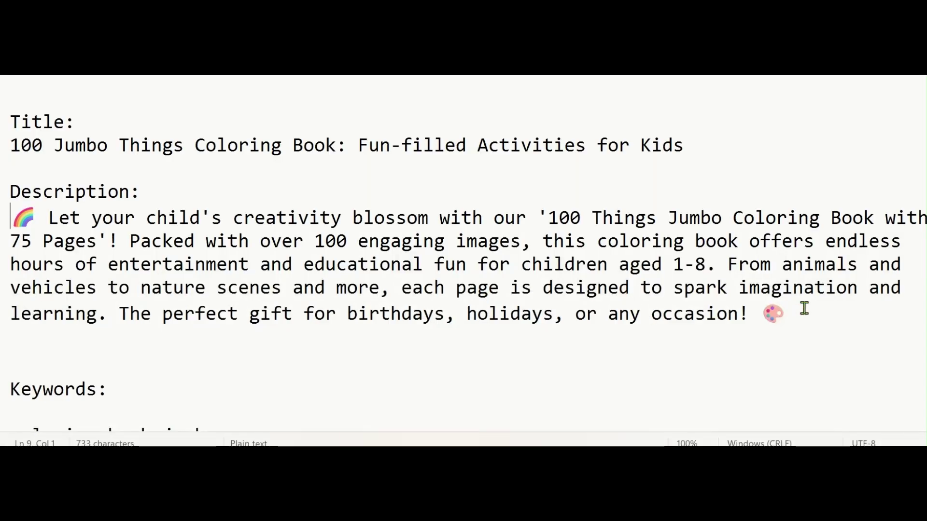
{"action": "left_click_drag", "start_coordinate": [804, 309], "coordinate": [642, 312]}
{"action": "left_click_drag", "start_coordinate": [559, 297], "coordinate": [14, 218]}
{"action": "key", "text": "ctrl+c"}
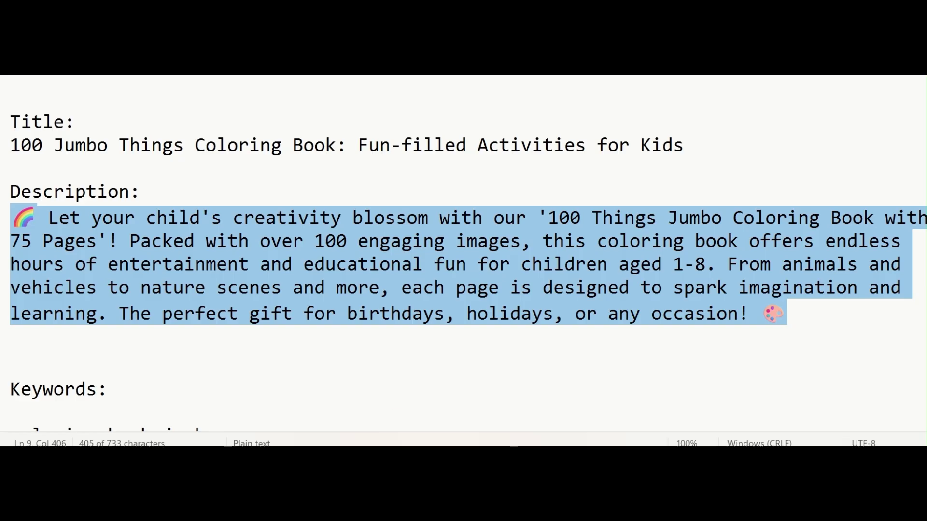
{"action": "key", "text": "alt+Tab"}
{"action": "key", "text": "ctrl+v"}
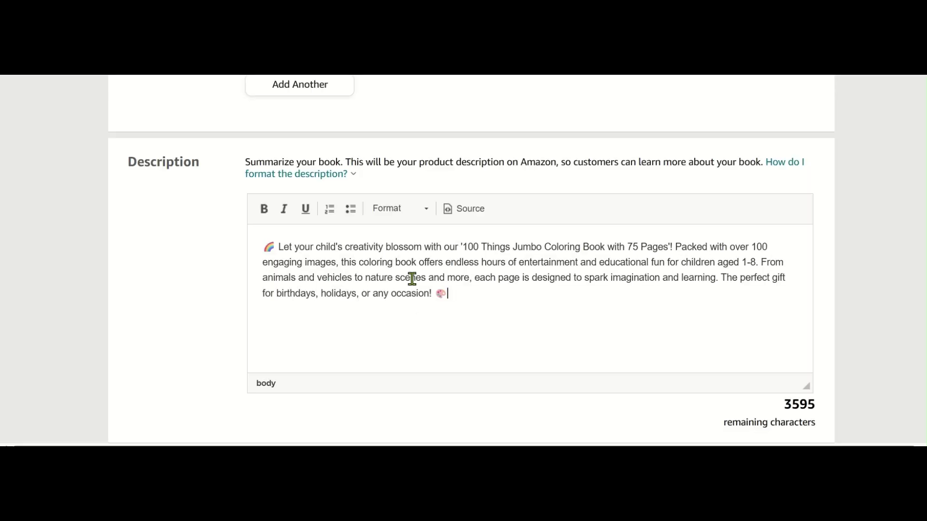
Declare ownership of the copyright and necessary publishing rights, and answer No to sexually explicit images or title.
{"action": "scroll", "coordinate": [471, 260], "scroll_direction": "down", "scroll_amount": 5}
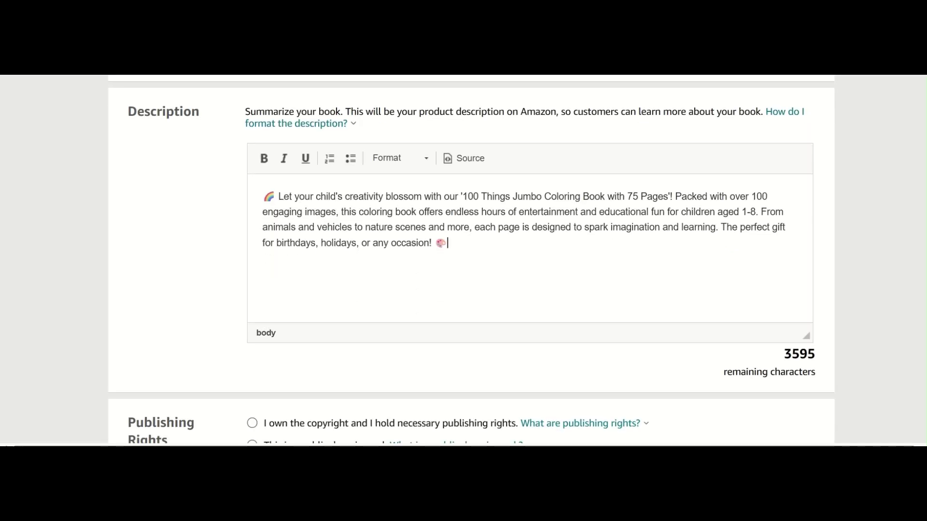
{"action": "scroll", "coordinate": [471, 261], "scroll_direction": "down", "scroll_amount": 1}
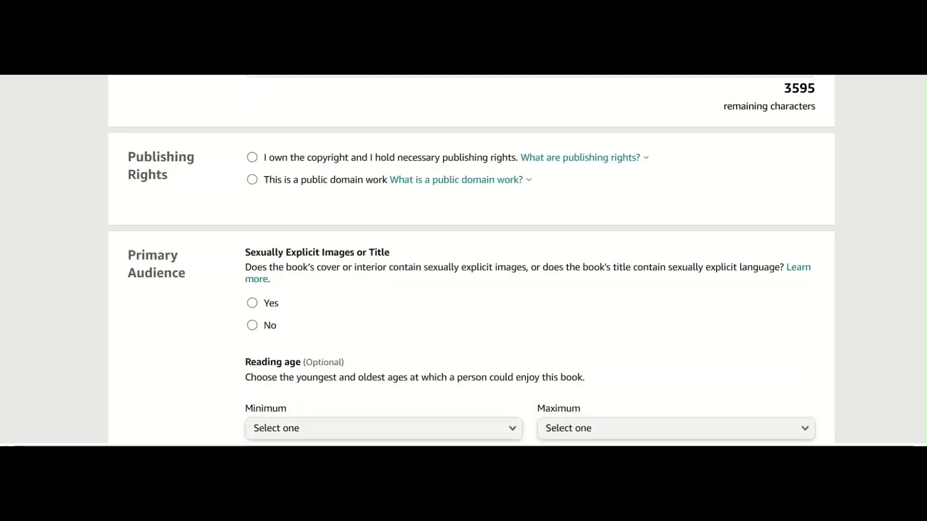
{"action": "left_click", "coordinate": [250, 160]}
{"action": "scroll", "coordinate": [471, 261], "scroll_direction": "down", "scroll_amount": 3}
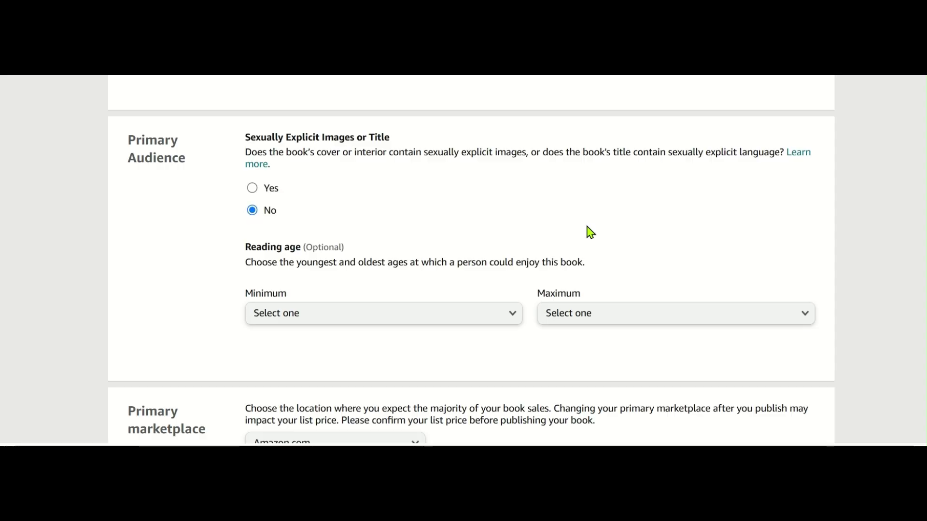
Set the book's reading age to a minimum of 3 and a maximum of 10.
{"action": "scroll", "coordinate": [471, 273], "scroll_direction": "down", "scroll_amount": 3}
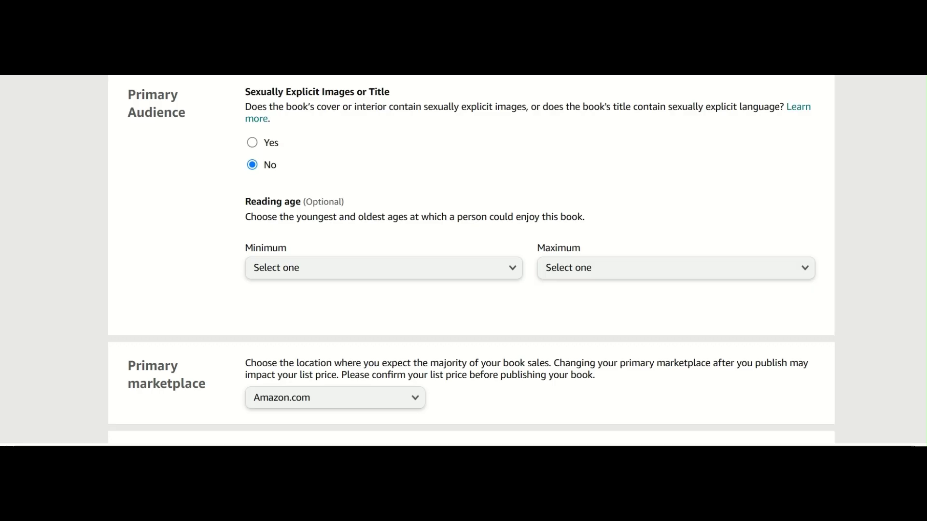
{"action": "scroll", "coordinate": [471, 274], "scroll_direction": "up", "scroll_amount": 1}
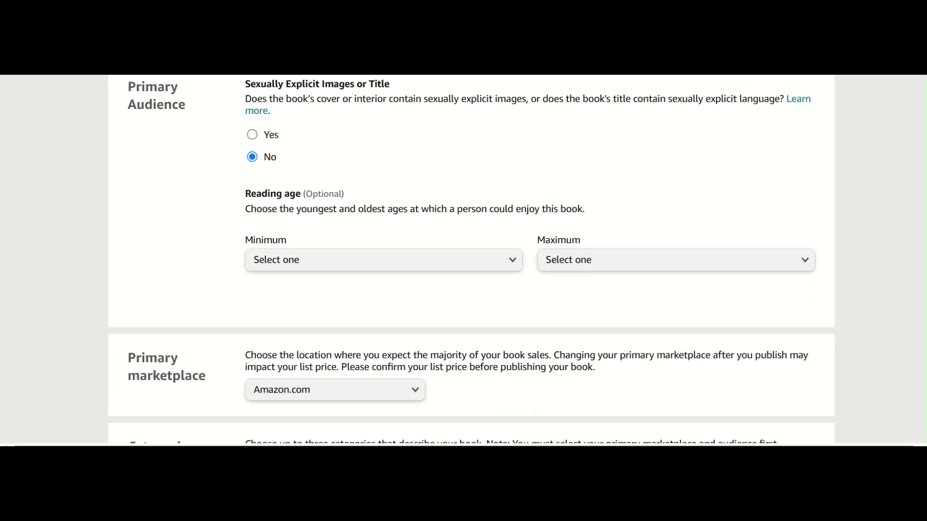
{"action": "left_click", "coordinate": [483, 273]}
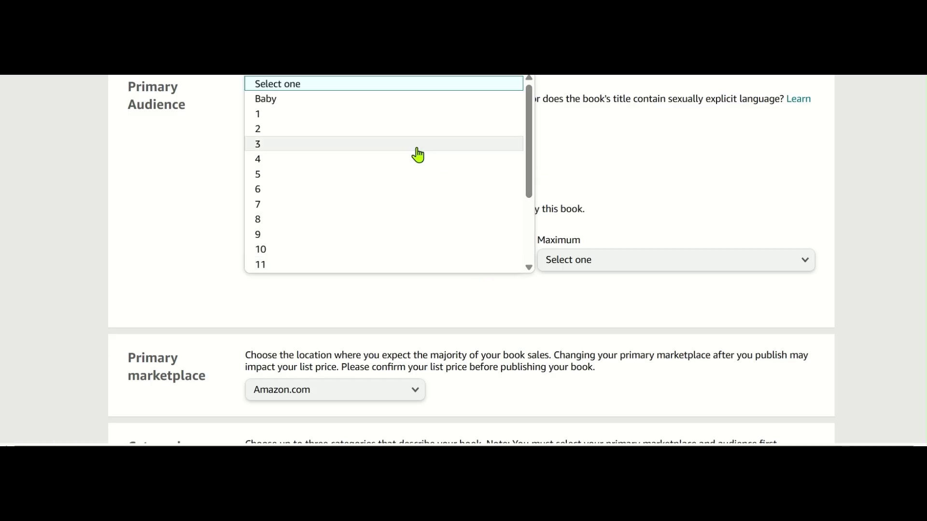
{"action": "left_click", "coordinate": [351, 148]}
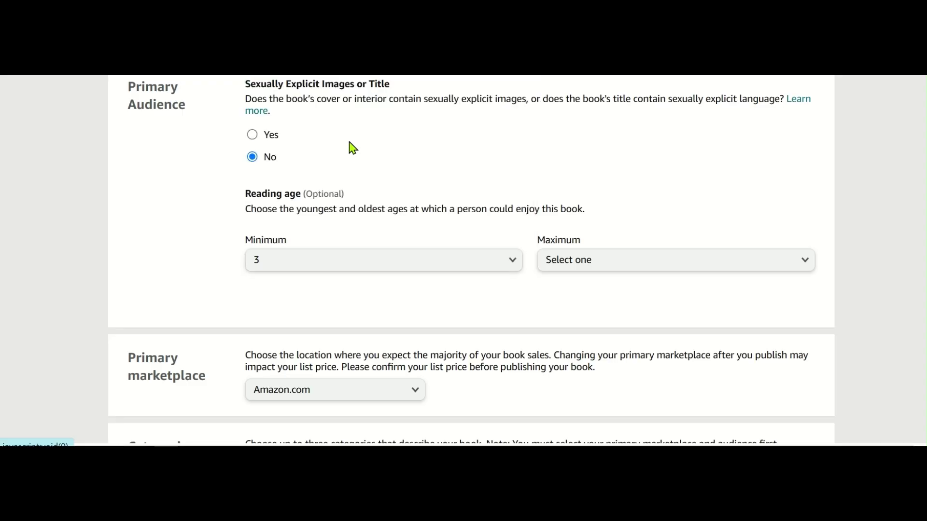
{"action": "left_click", "coordinate": [577, 265]}
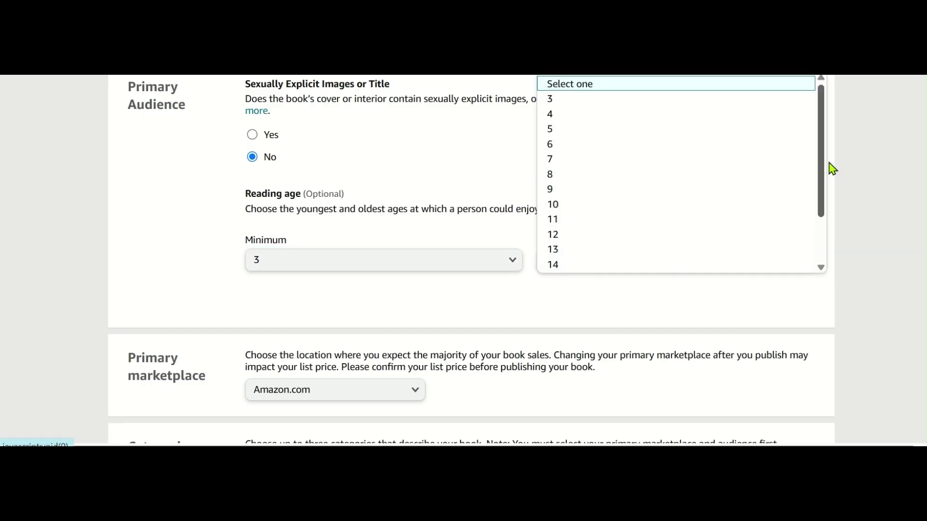
{"action": "left_click_drag", "start_coordinate": [826, 160], "coordinate": [824, 182]}
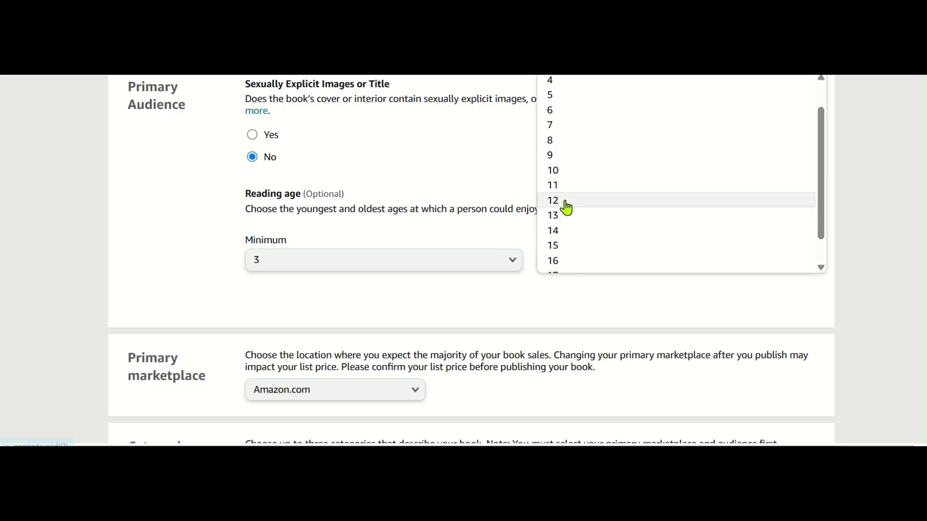
{"action": "left_click", "coordinate": [568, 176]}
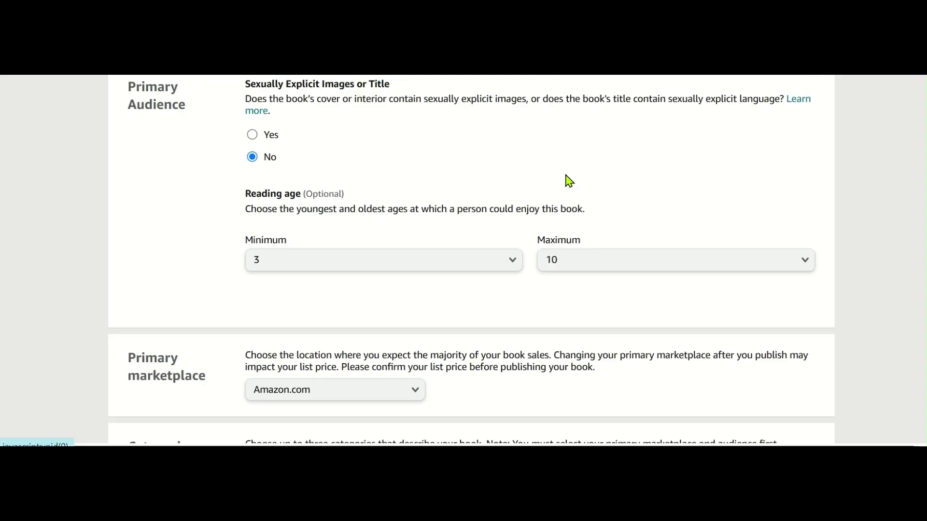
Choose Amazon.com as the book's primary marketplace.
{"action": "scroll", "coordinate": [471, 259], "scroll_direction": "down", "scroll_amount": 2}
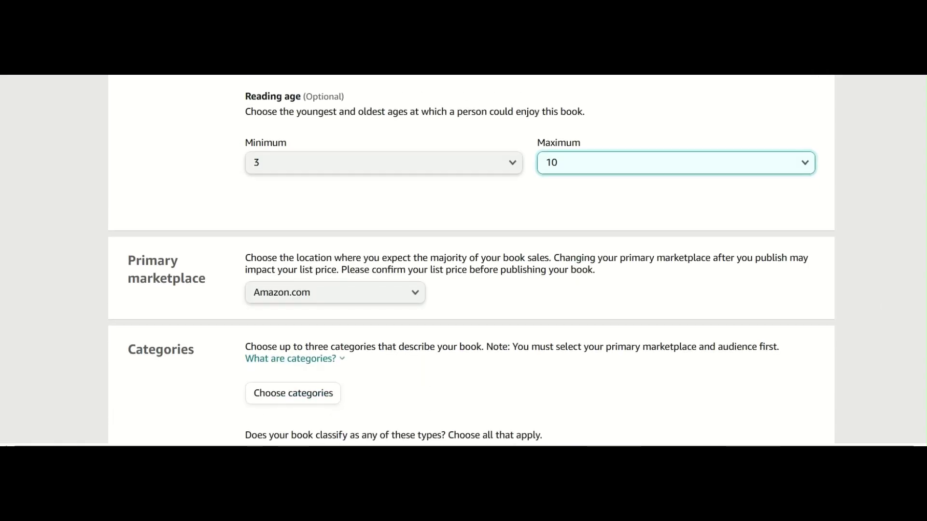
{"action": "scroll", "coordinate": [471, 261], "scroll_direction": "down", "scroll_amount": 1}
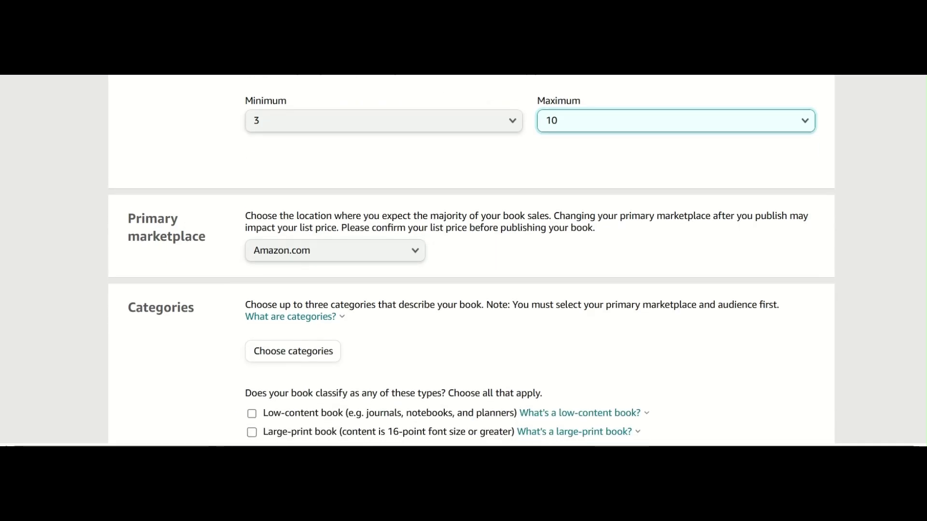
{"action": "scroll", "coordinate": [472, 261], "scroll_direction": "down", "scroll_amount": 1}
{"action": "scroll", "coordinate": [471, 261], "scroll_direction": "up", "scroll_amount": 2}
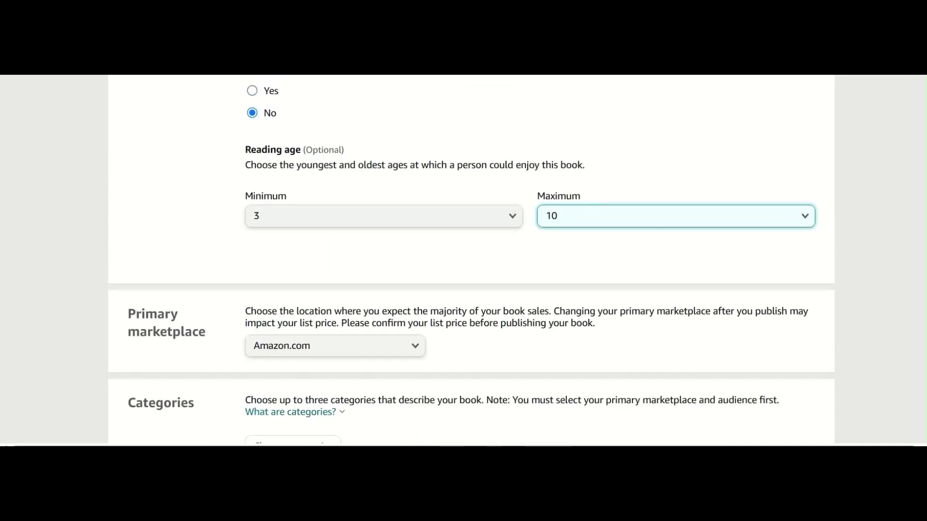
{"action": "scroll", "coordinate": [612, 244], "scroll_direction": "down", "scroll_amount": 3}
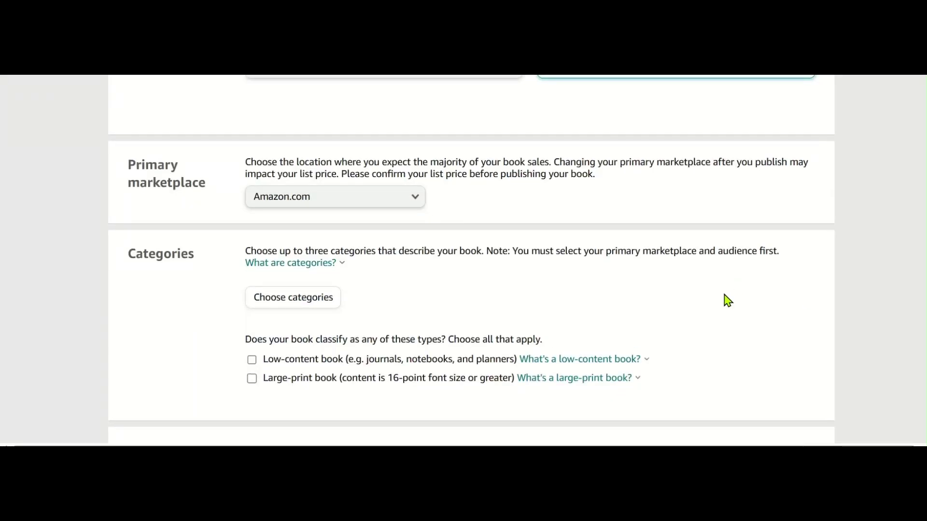
{"action": "left_click", "coordinate": [374, 201]}
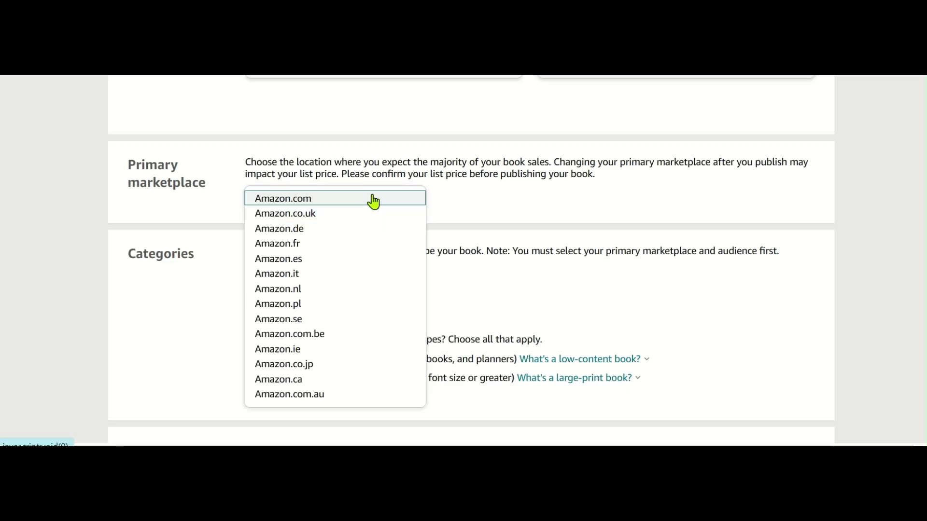
{"action": "left_click", "coordinate": [375, 200]}
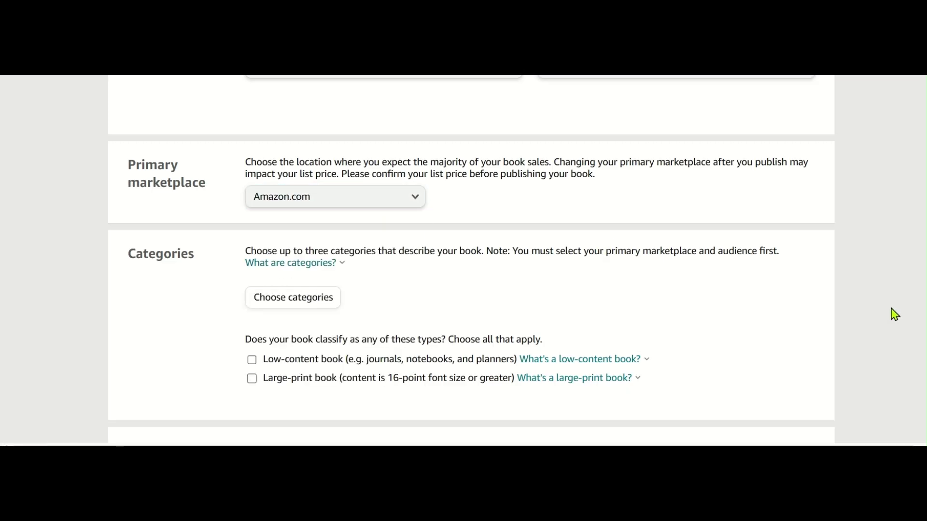
Mark the book as low-content and choose the category path Children's Books > Activities, Crafts & Games > Activity Books > Coloring Books.
{"action": "scroll", "coordinate": [471, 260], "scroll_direction": "down", "scroll_amount": 3}
{"action": "scroll", "coordinate": [471, 260], "scroll_direction": "up", "scroll_amount": 1}
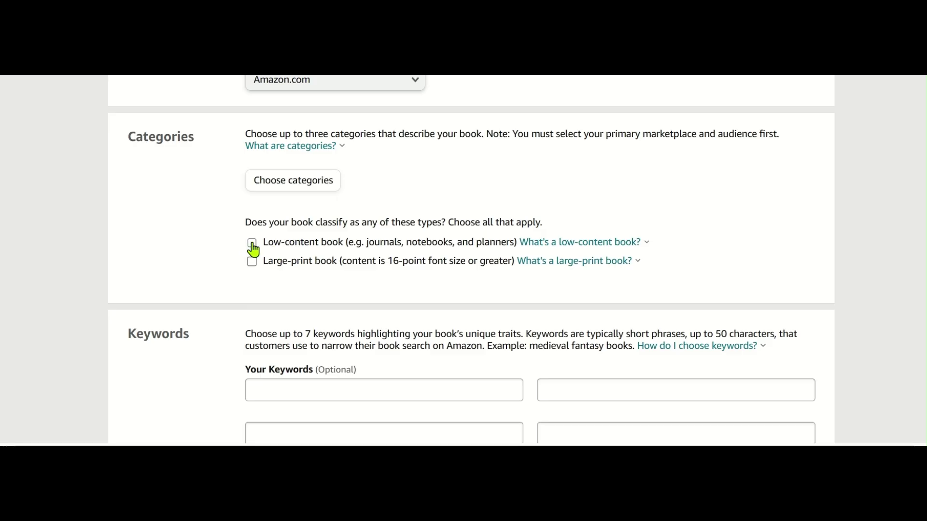
{"action": "left_click", "coordinate": [316, 189]}
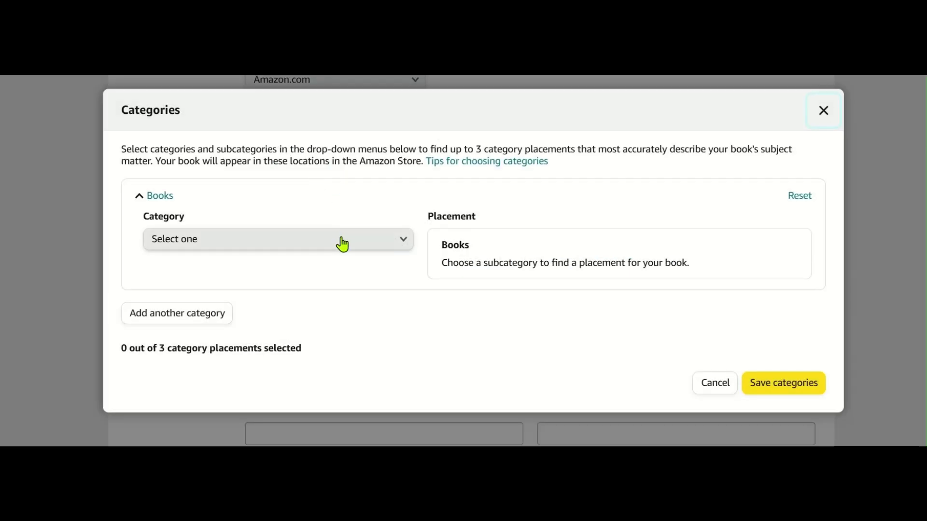
{"action": "left_click", "coordinate": [345, 247]}
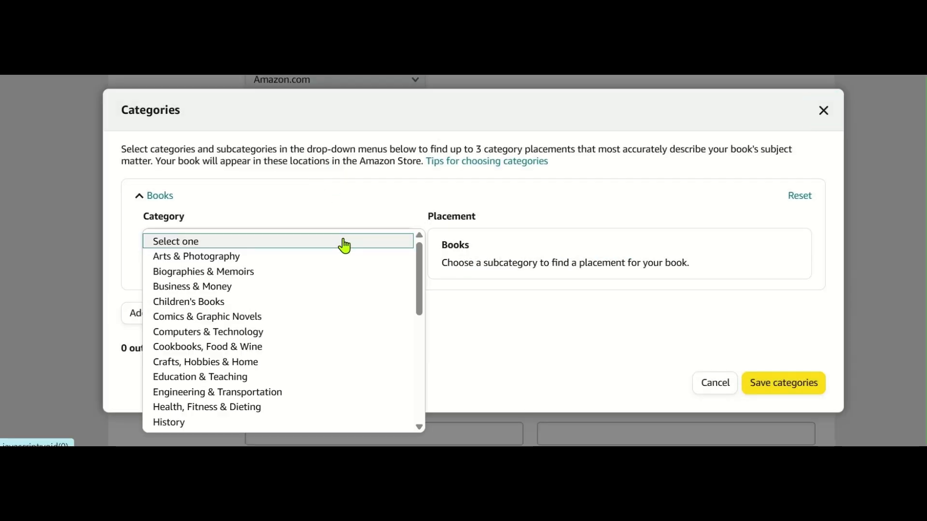
{"action": "left_click", "coordinate": [298, 309]}
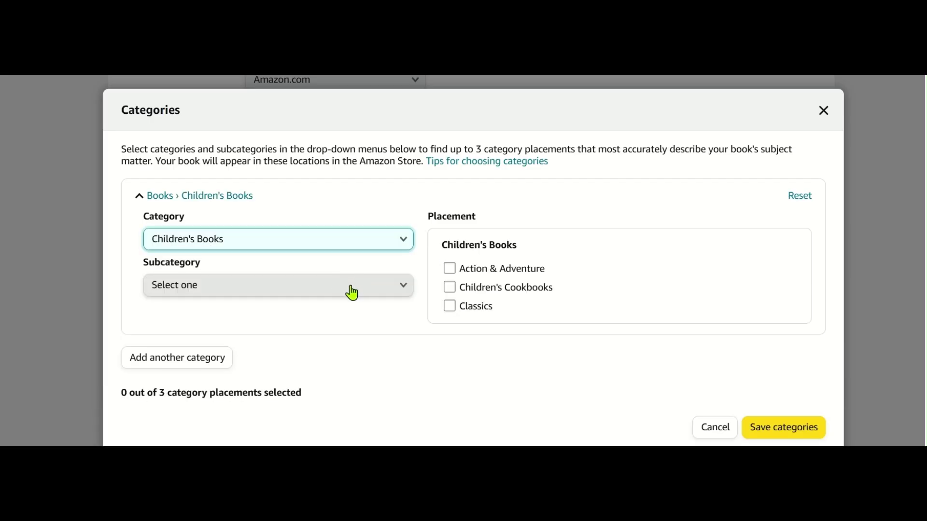
{"action": "left_click", "coordinate": [353, 294]}
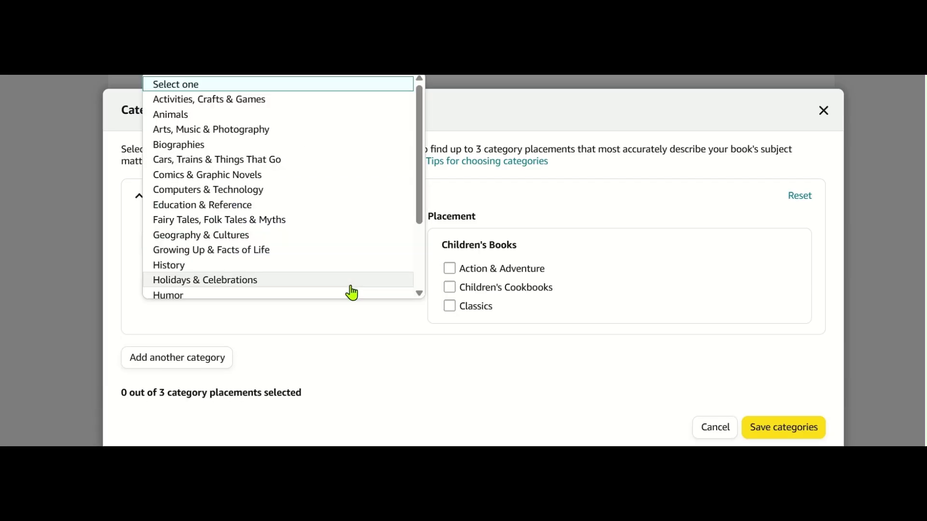
{"action": "left_click", "coordinate": [308, 108]}
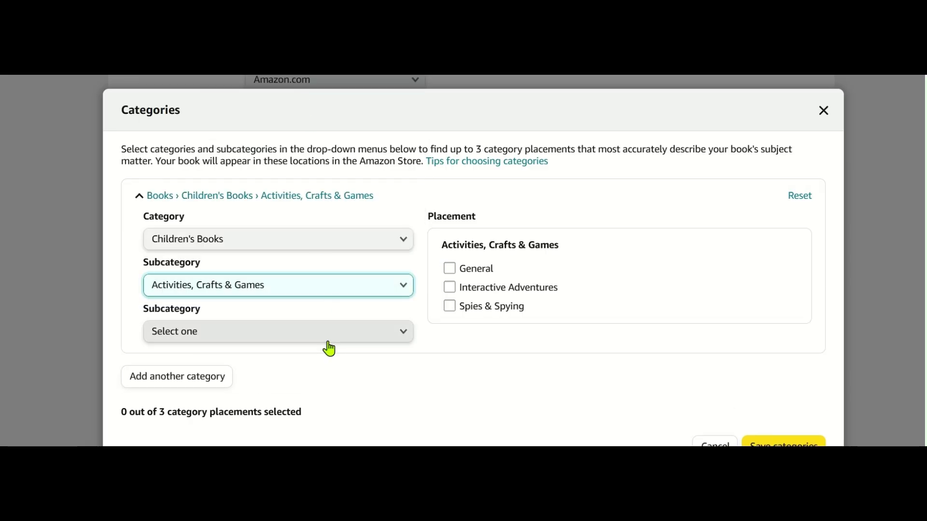
{"action": "left_click", "coordinate": [329, 340]}
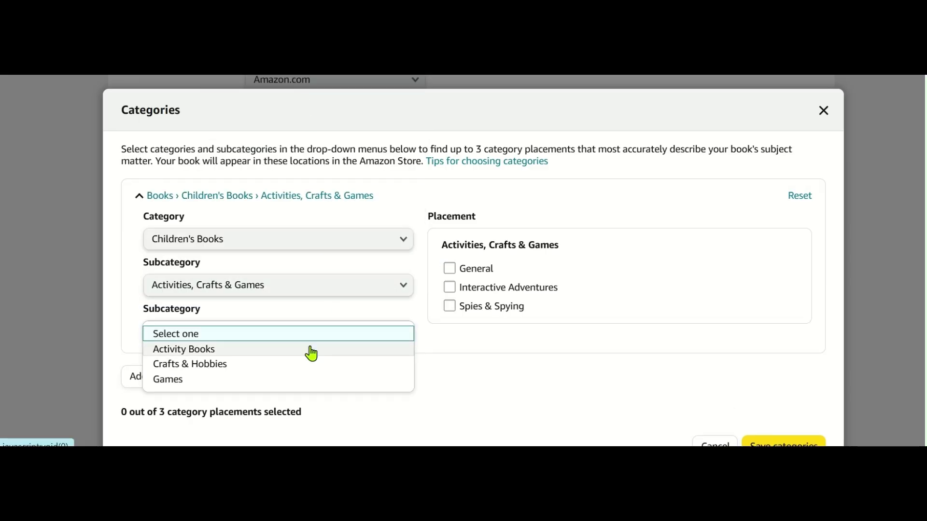
{"action": "left_click", "coordinate": [266, 357]}
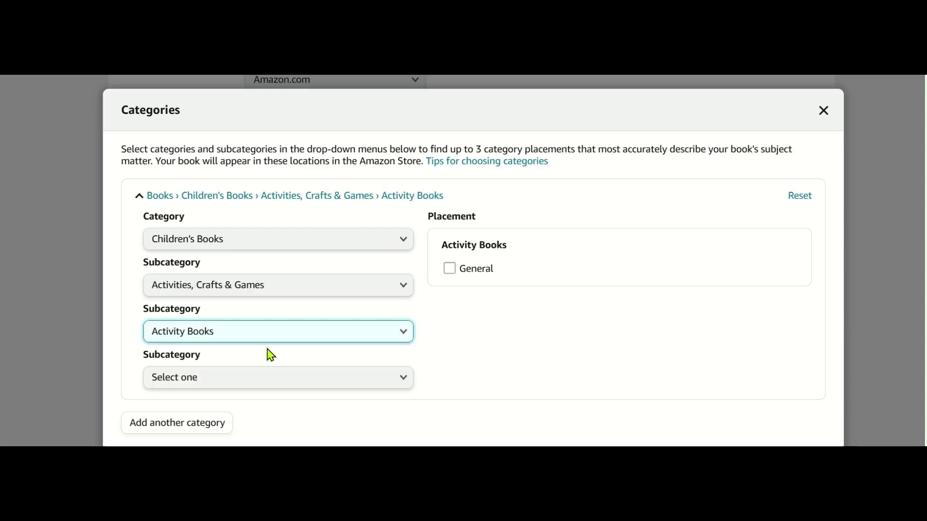
{"action": "left_click", "coordinate": [349, 382]}
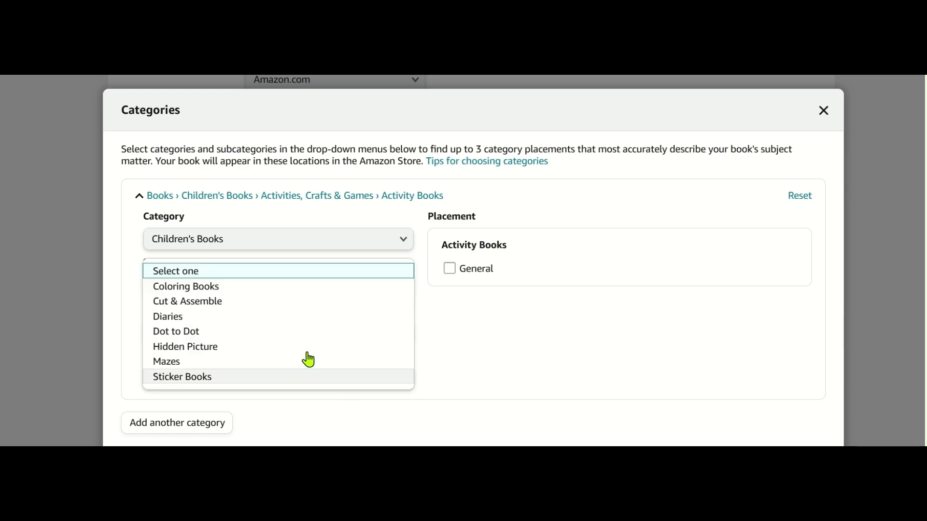
{"action": "left_click", "coordinate": [274, 287]}
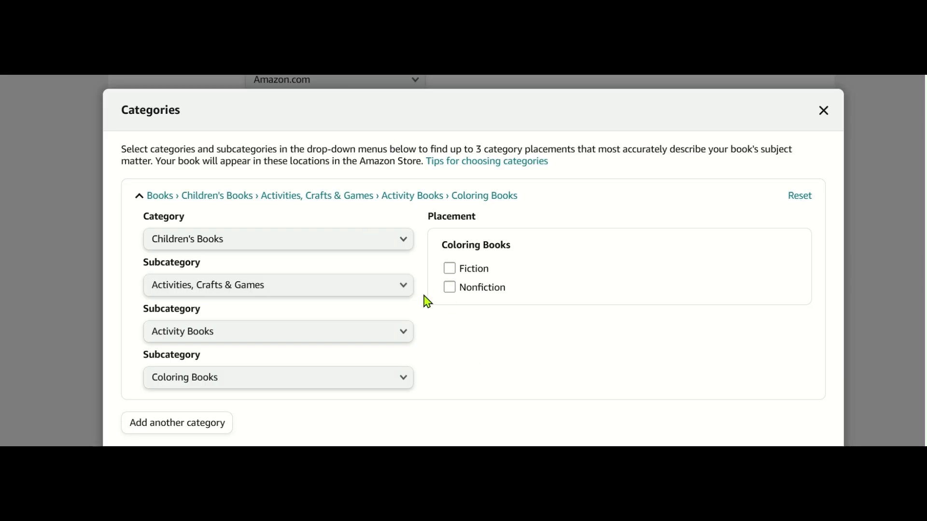
Select the Nonfiction placement under Coloring Books and save the categories.
{"action": "left_click", "coordinate": [448, 289]}
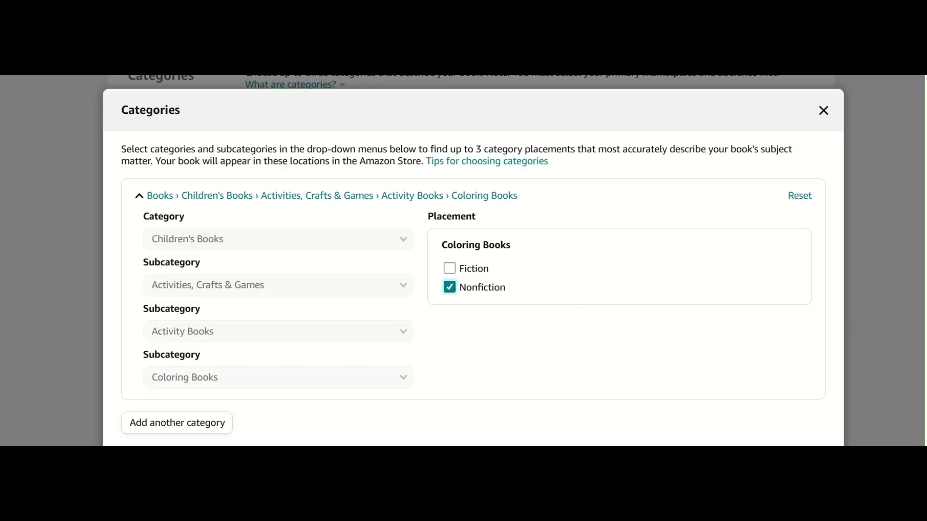
{"action": "scroll", "coordinate": [473, 261], "scroll_direction": "down", "scroll_amount": 3}
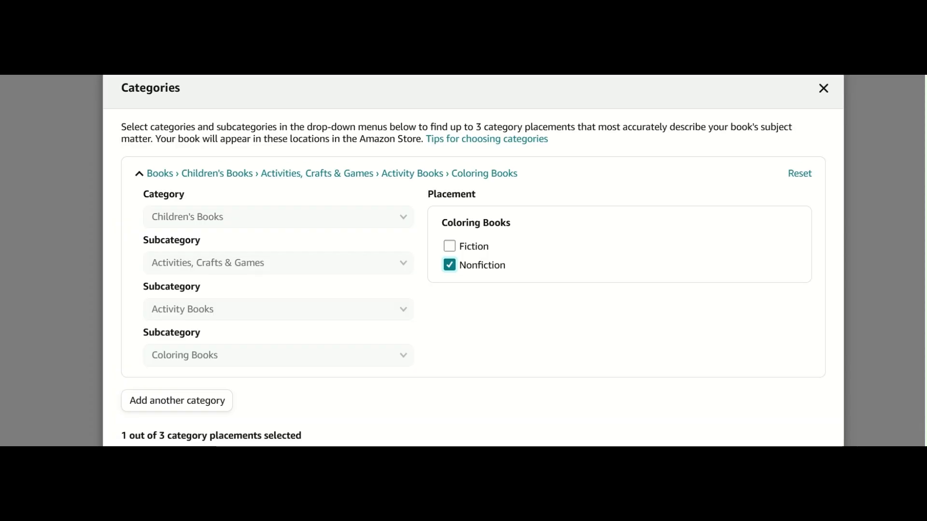
{"action": "scroll", "coordinate": [473, 260], "scroll_direction": "down", "scroll_amount": 1}
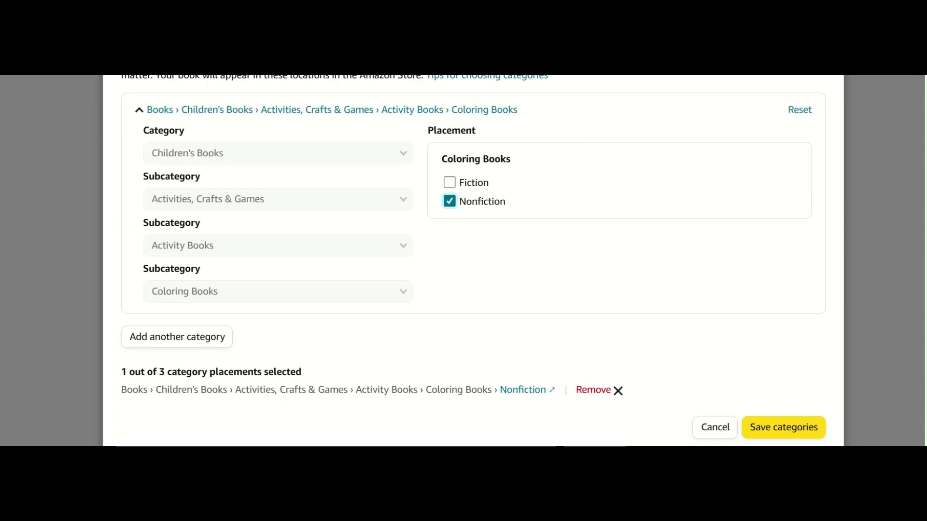
{"action": "left_click", "coordinate": [778, 431]}
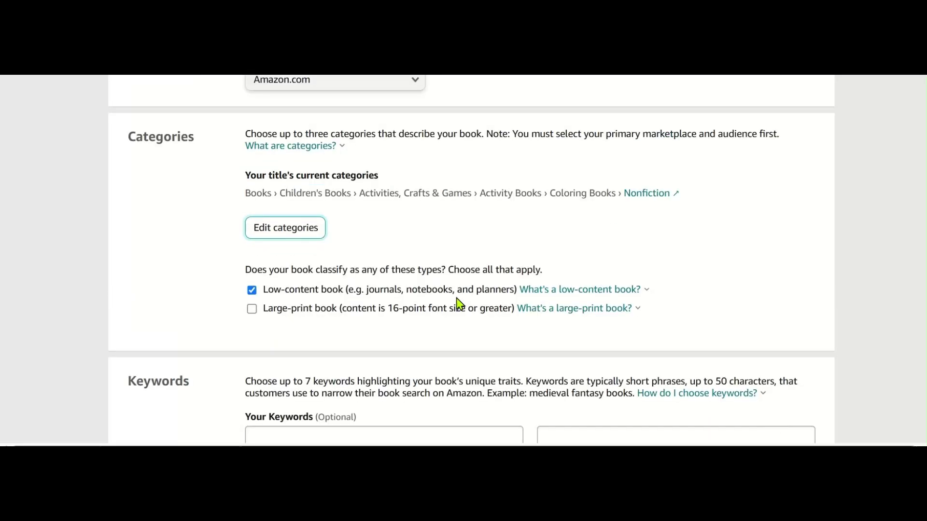
Review the saved category path and read the explanation of what a low-content book is.
{"action": "left_click_drag", "start_coordinate": [247, 192], "coordinate": [684, 195]}
{"action": "left_click", "coordinate": [704, 226]}
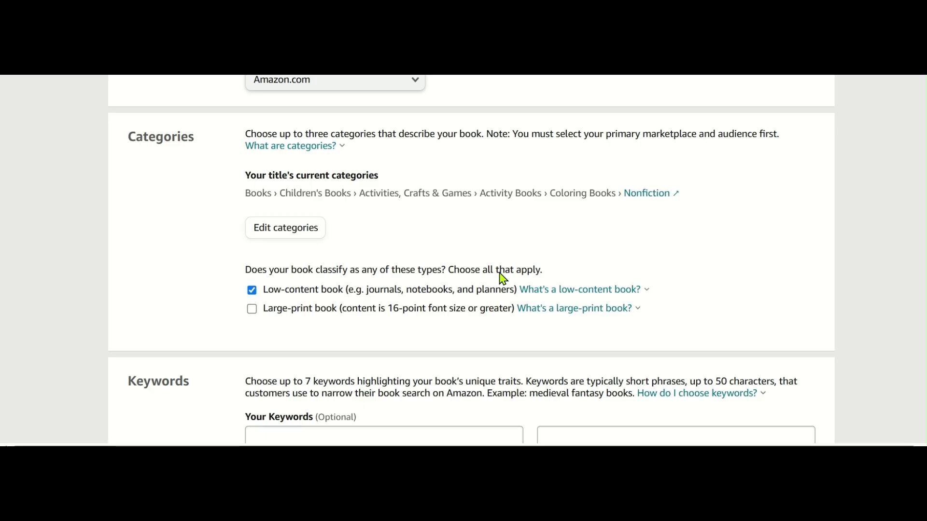
{"action": "left_click", "coordinate": [597, 290]}
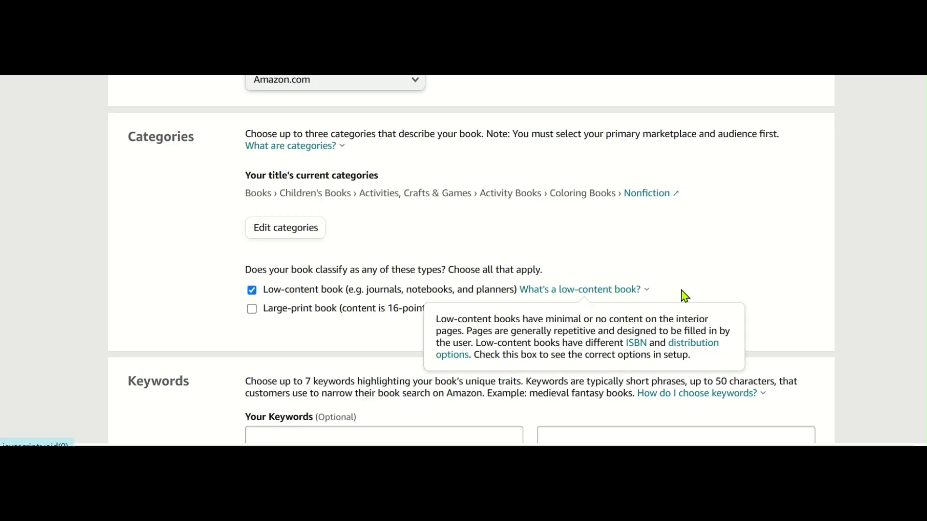
{"action": "left_click", "coordinate": [686, 296]}
Copy the keyword "coloring book jumbo" from the Notepad notes into the first keyword field of the paperback's details.
{"action": "scroll", "coordinate": [414, 151], "scroll_direction": "down", "scroll_amount": 5}
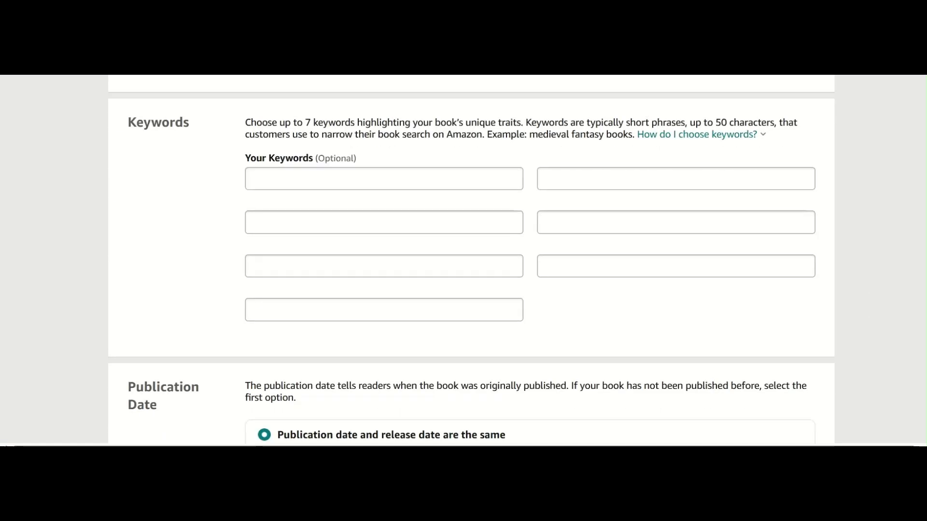
{"action": "left_click", "coordinate": [413, 152]}
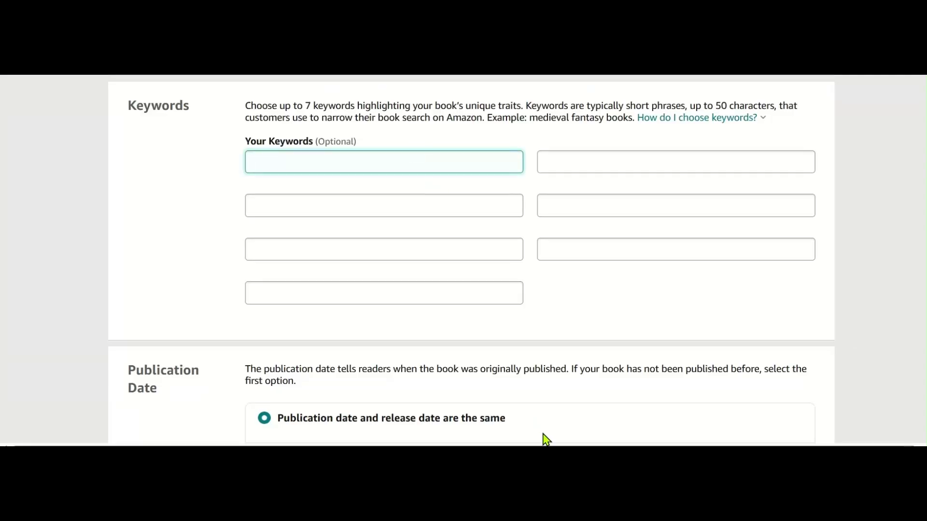
{"action": "key", "text": "alt+Tab"}
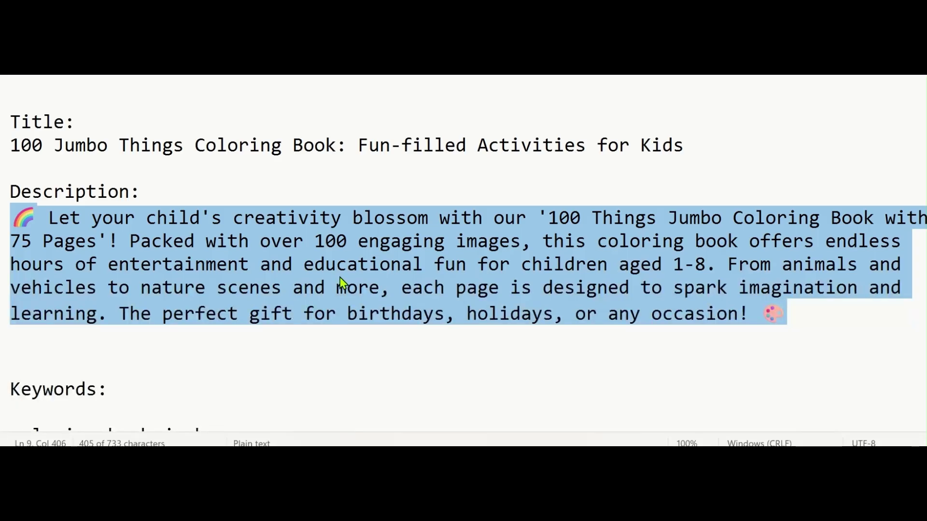
{"action": "scroll", "coordinate": [238, 347], "scroll_direction": "down", "scroll_amount": 2}
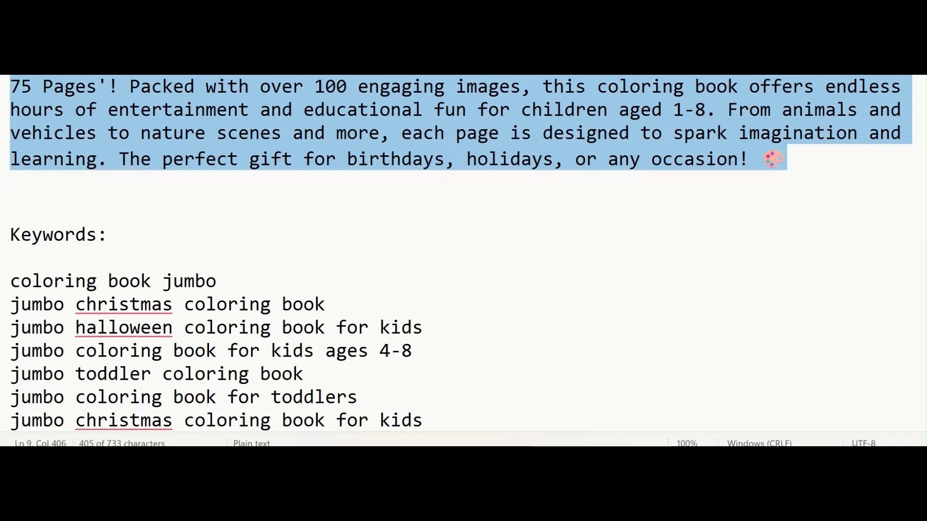
{"action": "left_click", "coordinate": [230, 290]}
{"action": "triple_click", "coordinate": [230, 289]}
{"action": "key", "text": "ctrl+c"}
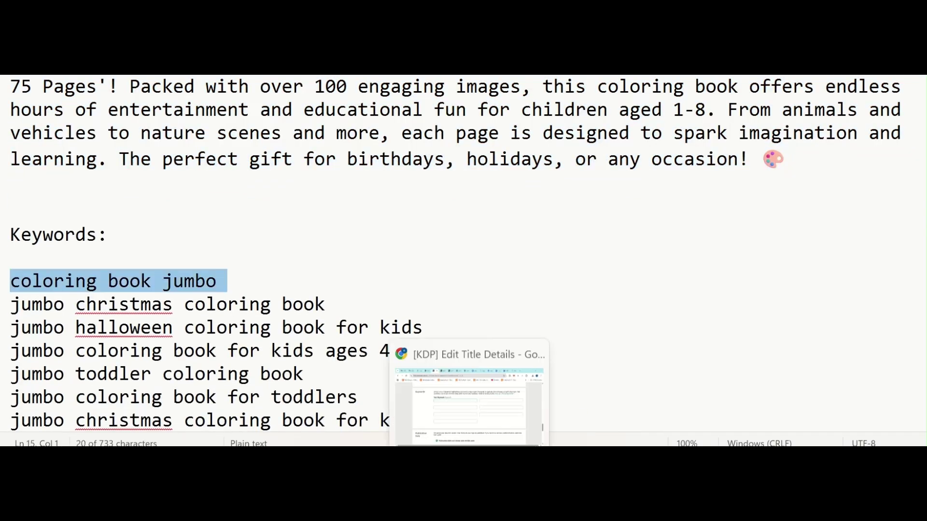
{"action": "left_click", "coordinate": [476, 406]}
{"action": "key", "text": "ctrl+v"}
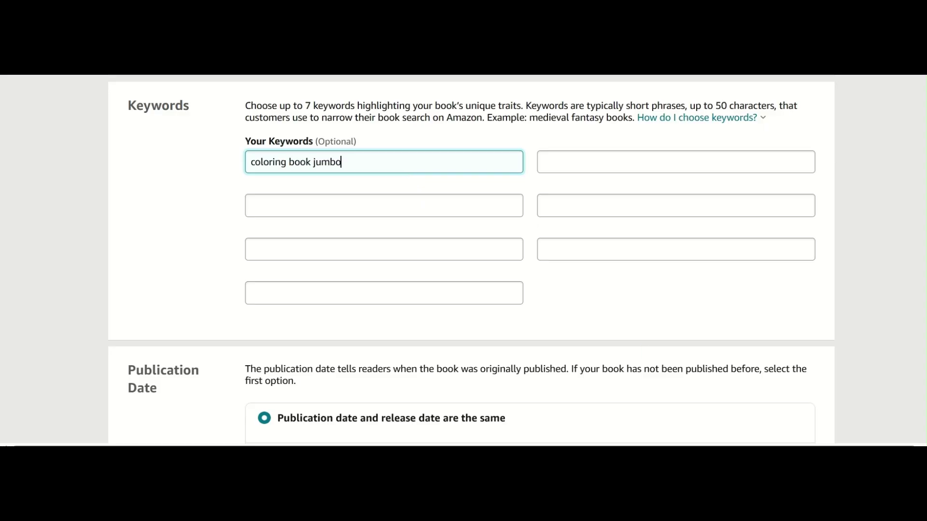
Copy "jumbo christmas coloring book" from the Notepad notes into the keyword field below "coloring book jumbo".
{"action": "left_click", "coordinate": [631, 404]}
{"action": "triple_click", "coordinate": [279, 308]}
{"action": "key", "text": "ctrl+c"}
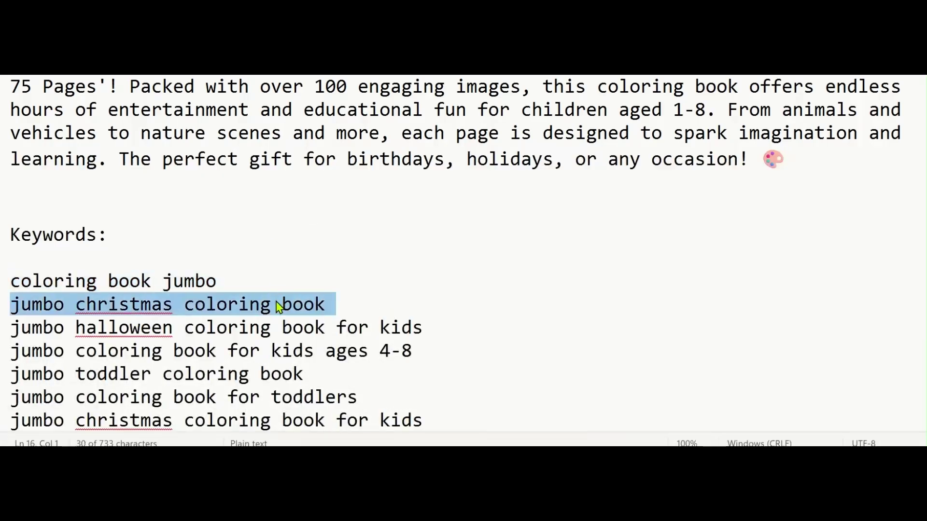
{"action": "key", "text": "alt+Tab"}
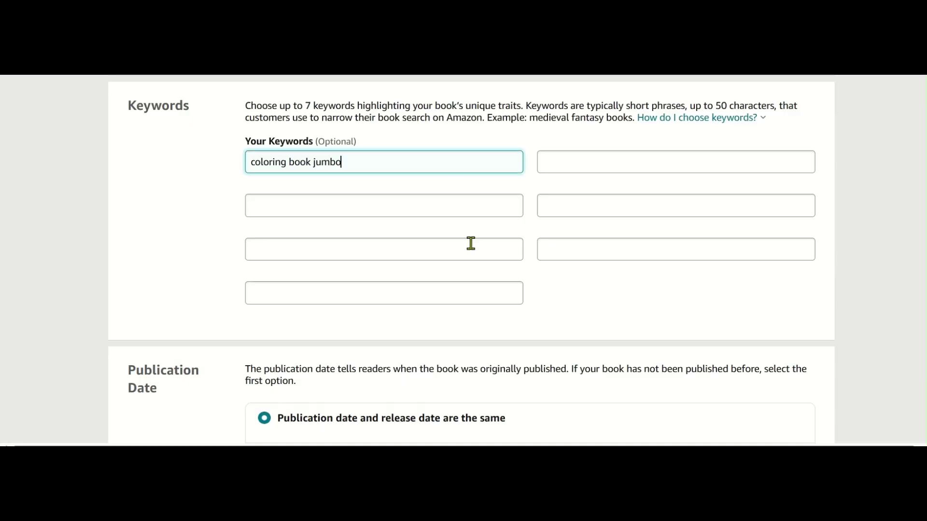
{"action": "left_click", "coordinate": [464, 205]}
{"action": "key", "text": "ctrl+v"}
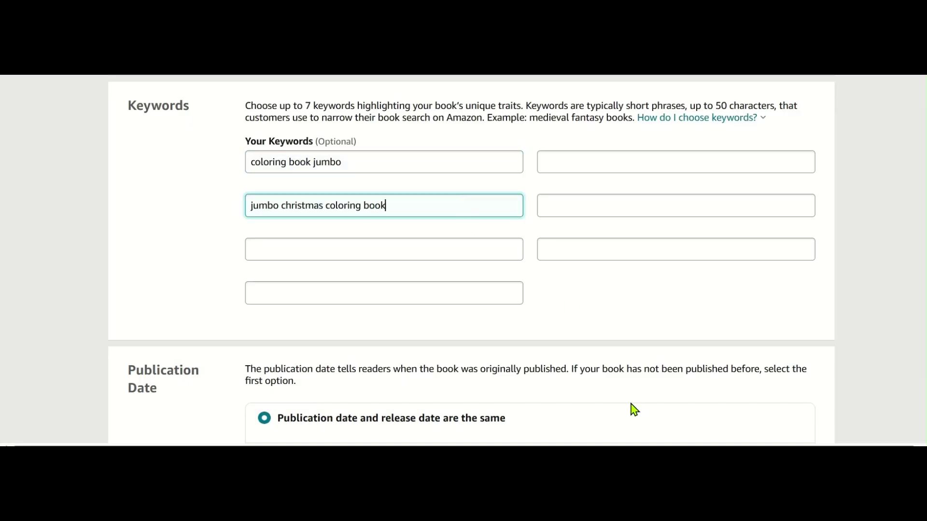
Copy "jumbo halloween coloring book for kids" from the Notepad notes into the keyword field below "jumbo christmas coloring book".
{"action": "key", "text": "alt+Tab"}
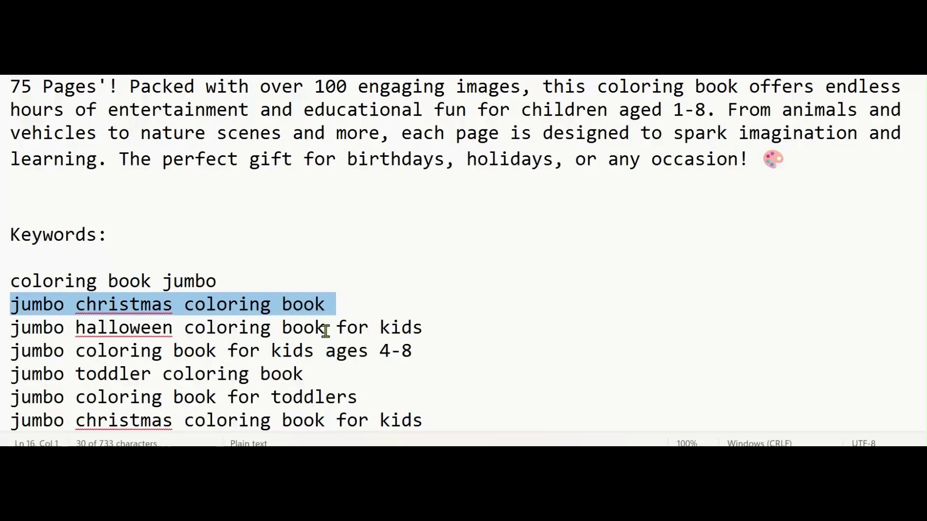
{"action": "triple_click", "coordinate": [326, 333]}
{"action": "key", "text": "ctrl+c"}
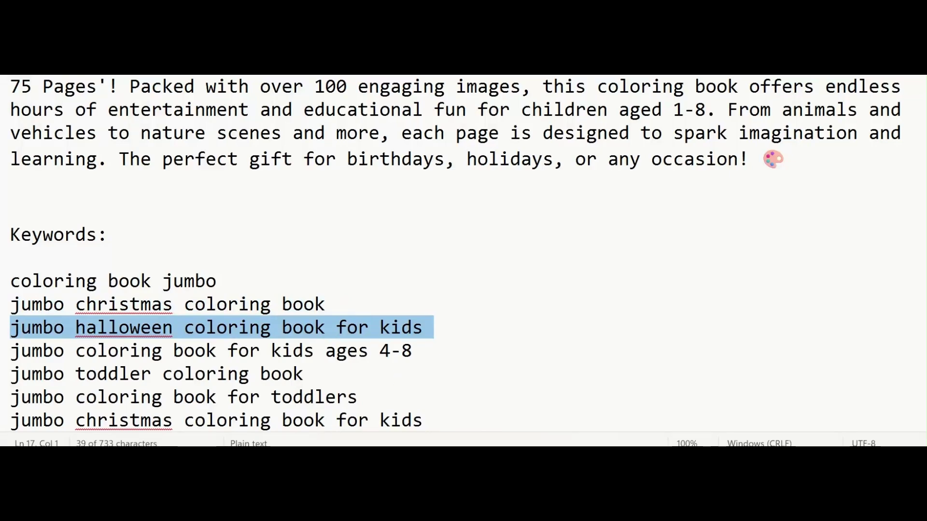
{"action": "key", "text": "alt+Tab"}
{"action": "left_click", "coordinate": [395, 243]}
{"action": "key", "text": "ctrl+v"}
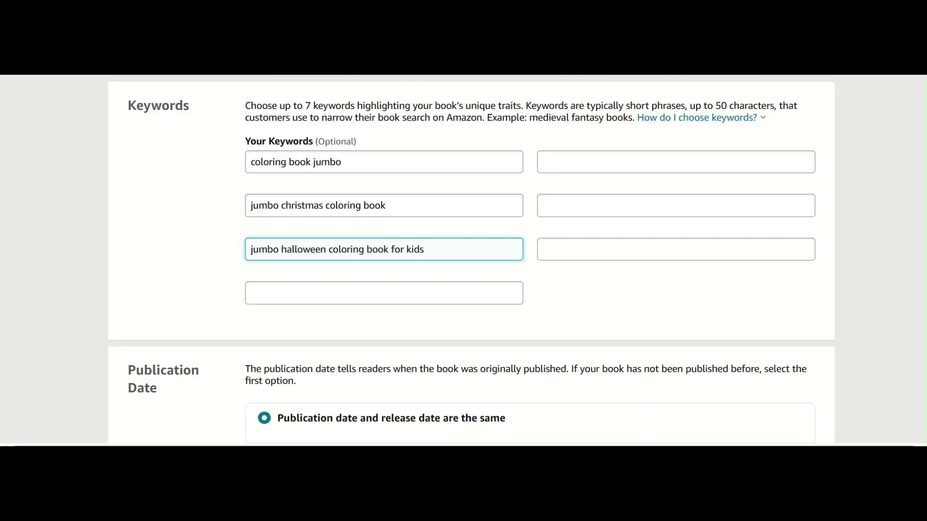
Copy "jumbo coloring book for kids ages 4-8" from the Notepad notes into the keyword field below "jumbo halloween coloring book for kids".
{"action": "key", "text": "alt+Tab"}
{"action": "double_click", "coordinate": [345, 355]}
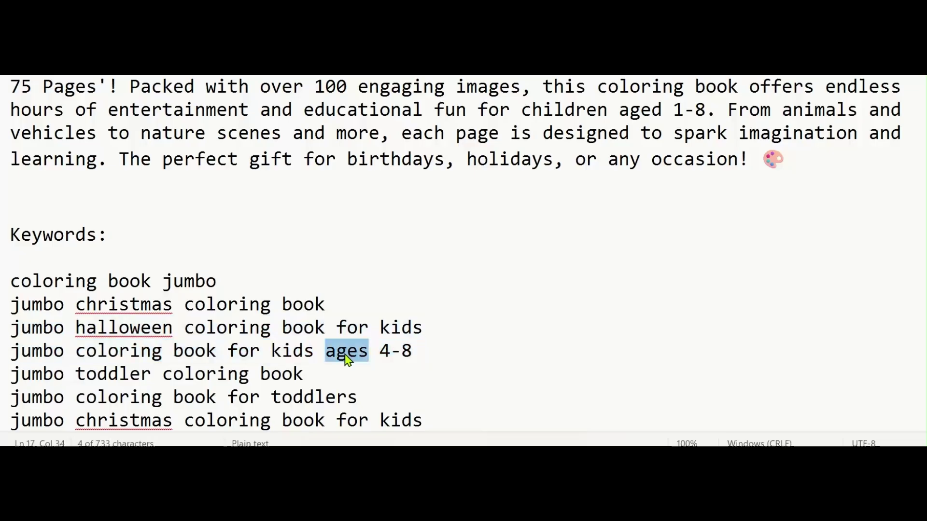
{"action": "triple_click", "coordinate": [346, 355]}
{"action": "key", "text": "ctrl+c"}
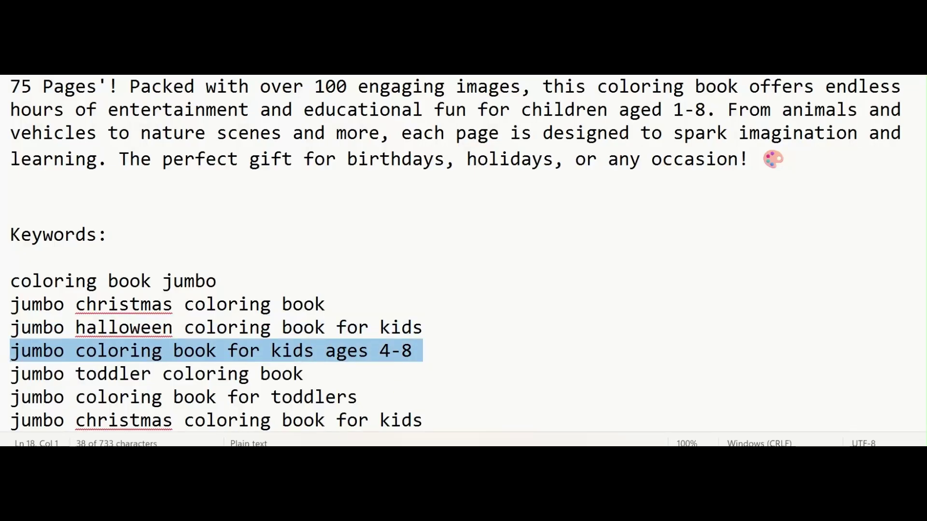
{"action": "key", "text": "alt+Tab"}
{"action": "left_click", "coordinate": [434, 296]}
{"action": "key", "text": "ctrl+v"}
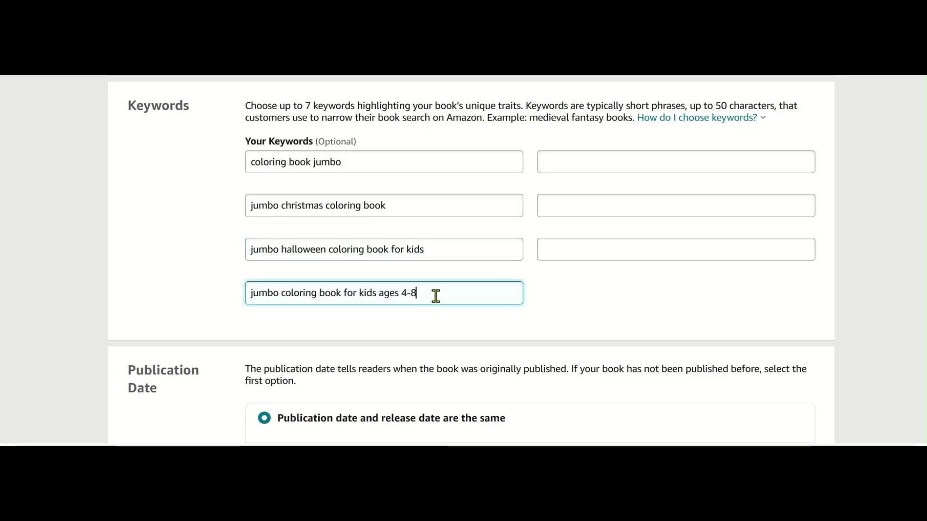
Copy "jumbo toddler coloring book" from the Notepad notes into the keyword field beside "coloring book jumbo".
{"action": "key", "text": "alt+Tab"}
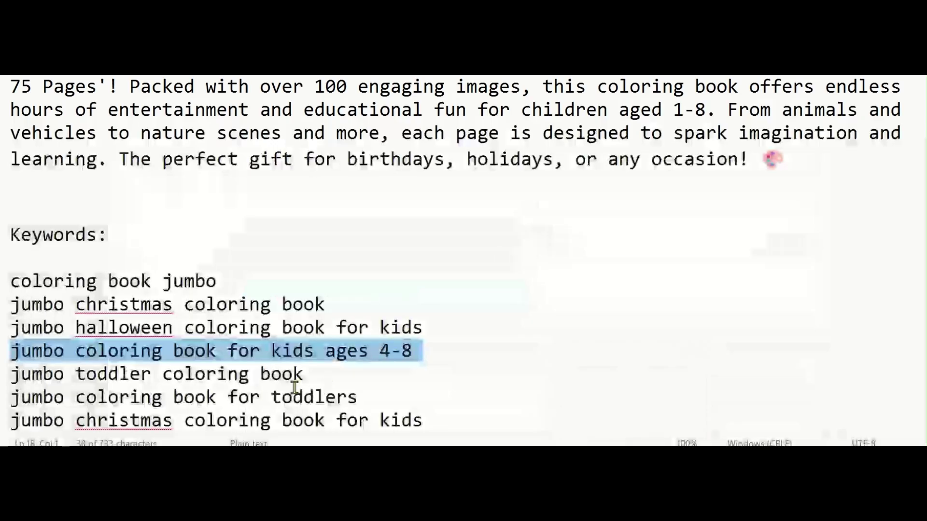
{"action": "left_click", "coordinate": [274, 376]}
{"action": "triple_click", "coordinate": [273, 377]}
{"action": "key", "text": "ctrl+c"}
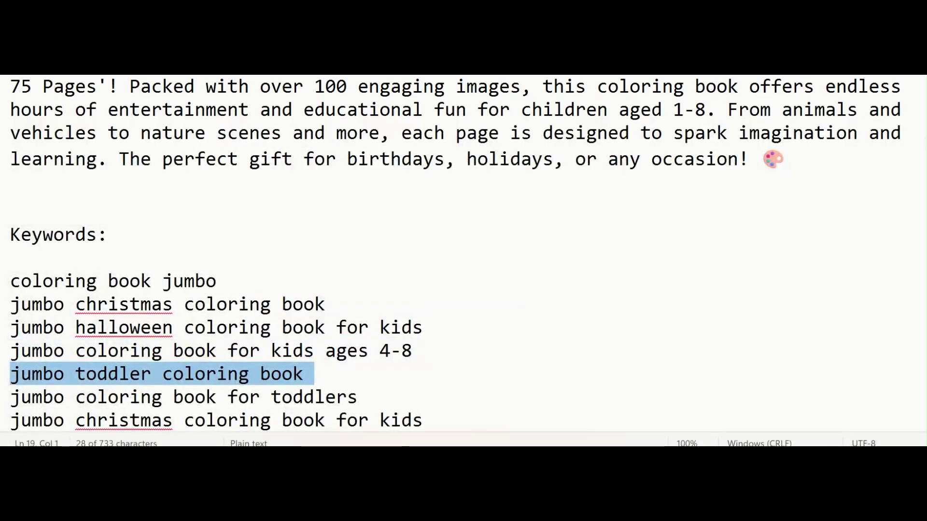
{"action": "key", "text": "alt+Tab"}
{"action": "left_click", "coordinate": [631, 157]}
{"action": "key", "text": "ctrl+v"}
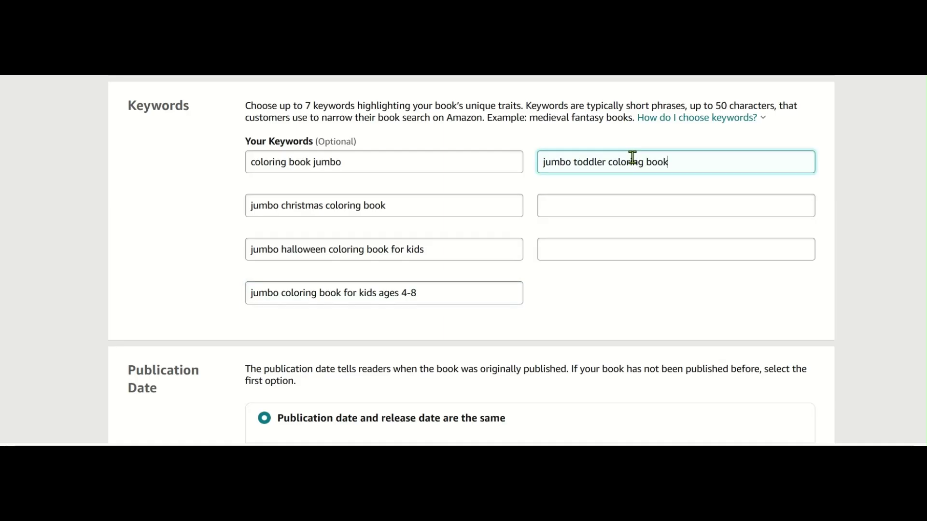
Copy "jumbo coloring book for toddlers" from the Notepad notes into the keyword field below "jumbo toddler coloring book".
{"action": "key", "text": "alt+Tab"}
{"action": "triple_click", "coordinate": [301, 399]}
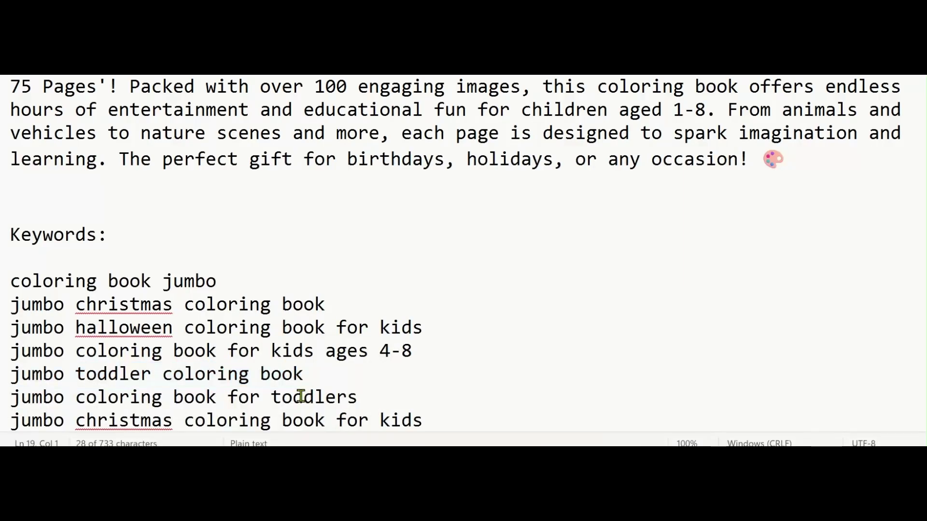
{"action": "key", "text": "ctrl+c"}
{"action": "key", "text": "alt+Tab"}
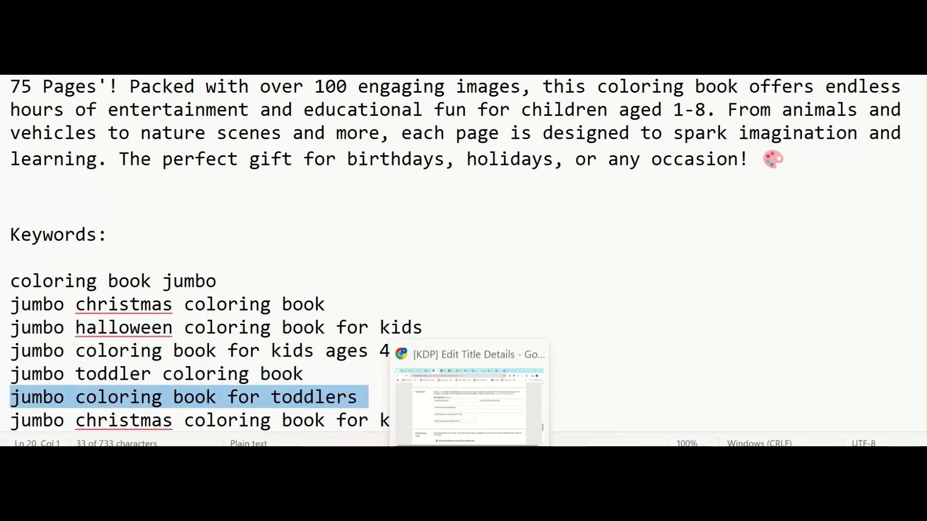
{"action": "left_click", "coordinate": [638, 206]}
{"action": "key", "text": "ctrl+v"}
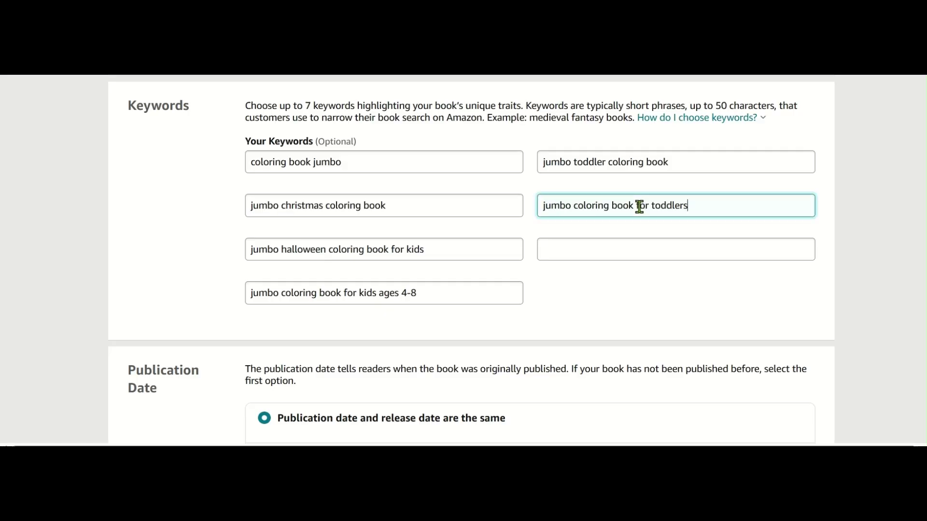
Copy "jumbo christmas coloring book for kids" from the Notepad notes into the last empty keyword field.
{"action": "key", "text": "alt+Tab"}
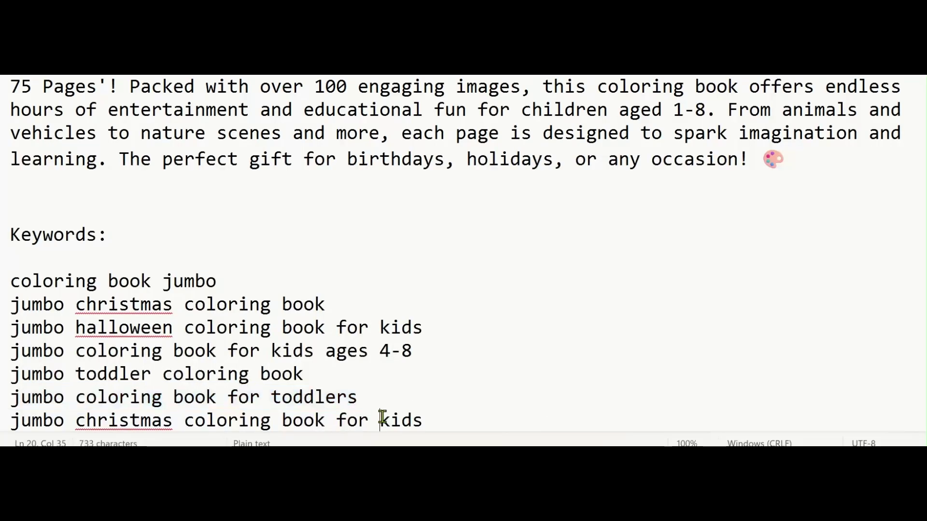
{"action": "triple_click", "coordinate": [385, 422]}
{"action": "key", "text": "ctrl+c"}
{"action": "key", "text": "alt+Tab"}
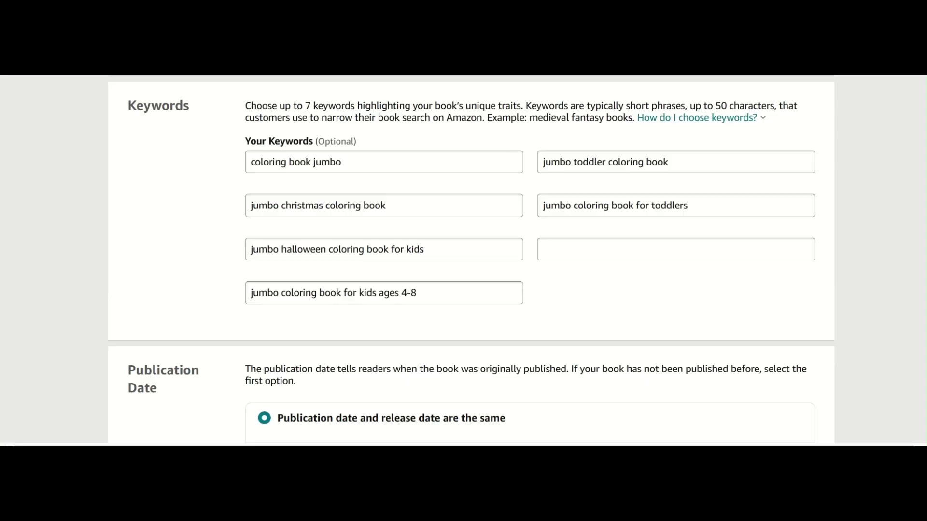
{"action": "left_click", "coordinate": [617, 250]}
{"action": "key", "text": "ctrl+v"}
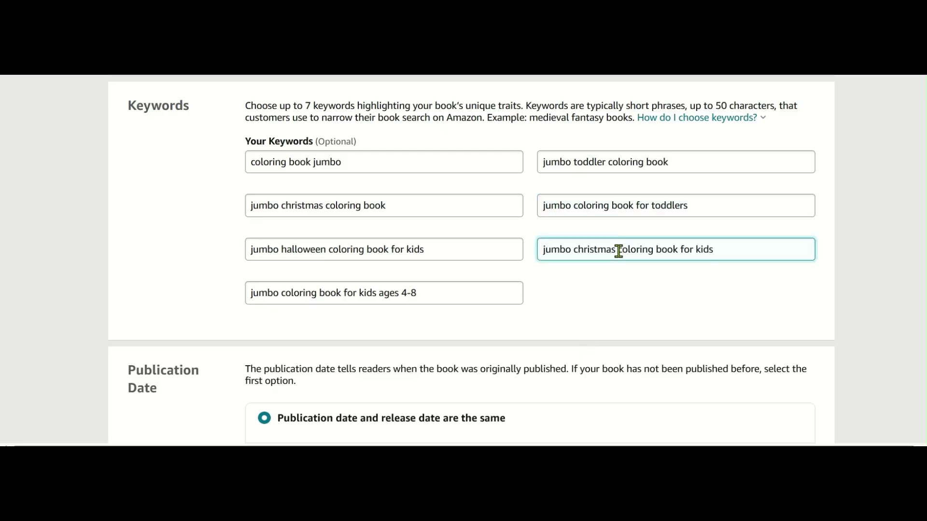
{"action": "left_click", "coordinate": [647, 294]}
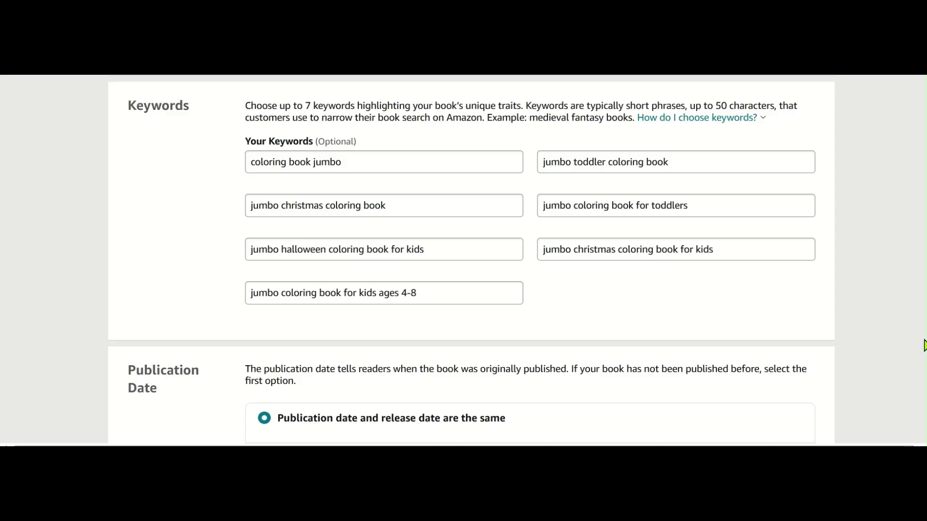
Check the publication date and release date options, and save the paperback details to continue to the content stage.
{"action": "scroll", "coordinate": [464, 261], "scroll_direction": "down", "scroll_amount": 4}
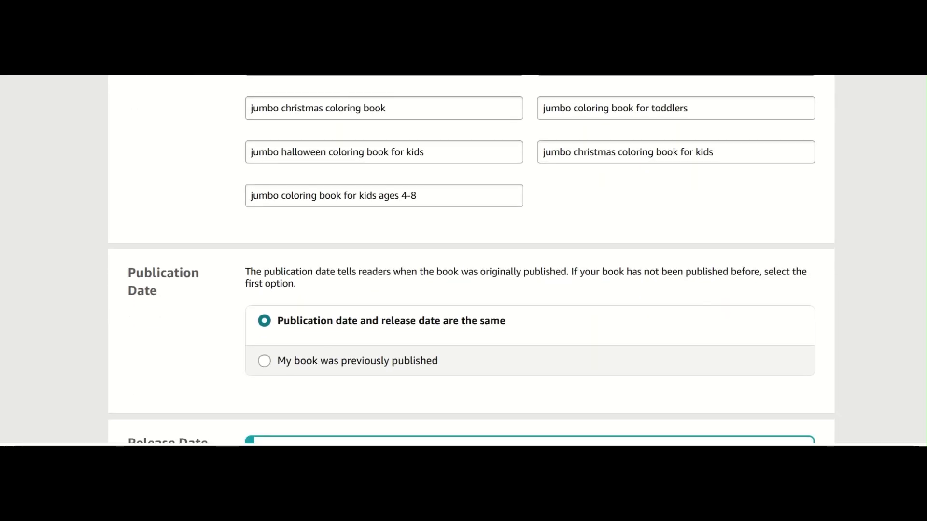
{"action": "scroll", "coordinate": [464, 261], "scroll_direction": "down", "scroll_amount": 1}
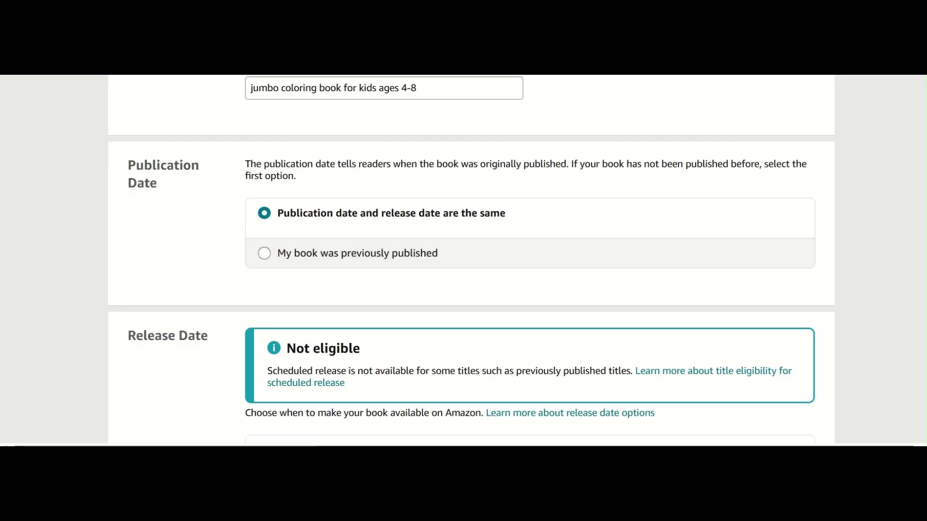
{"action": "scroll", "coordinate": [470, 261], "scroll_direction": "down", "scroll_amount": 1}
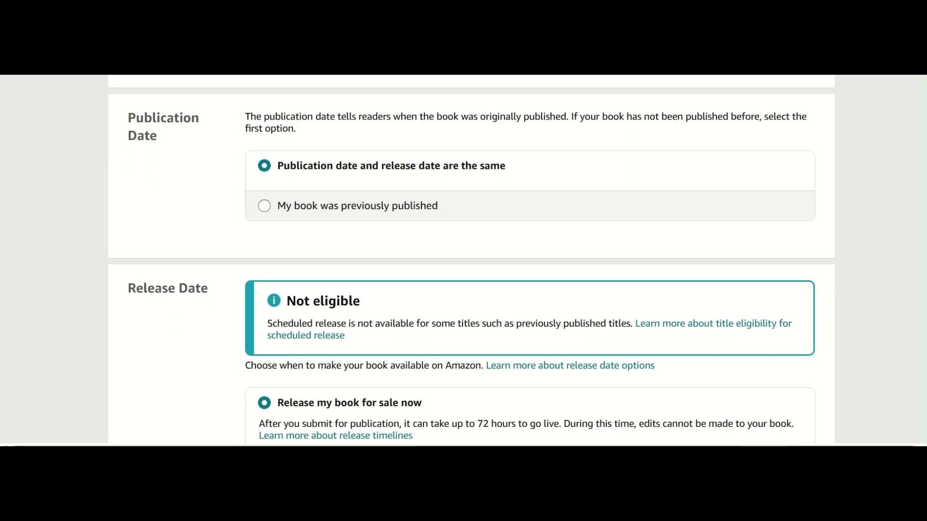
{"action": "scroll", "coordinate": [470, 261], "scroll_direction": "down", "scroll_amount": 1}
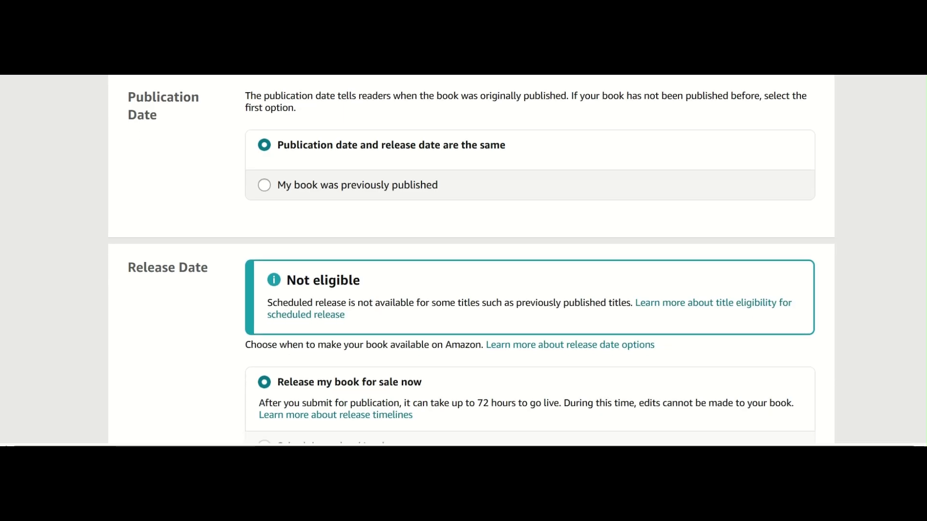
{"action": "scroll", "coordinate": [471, 261], "scroll_direction": "down", "scroll_amount": 1}
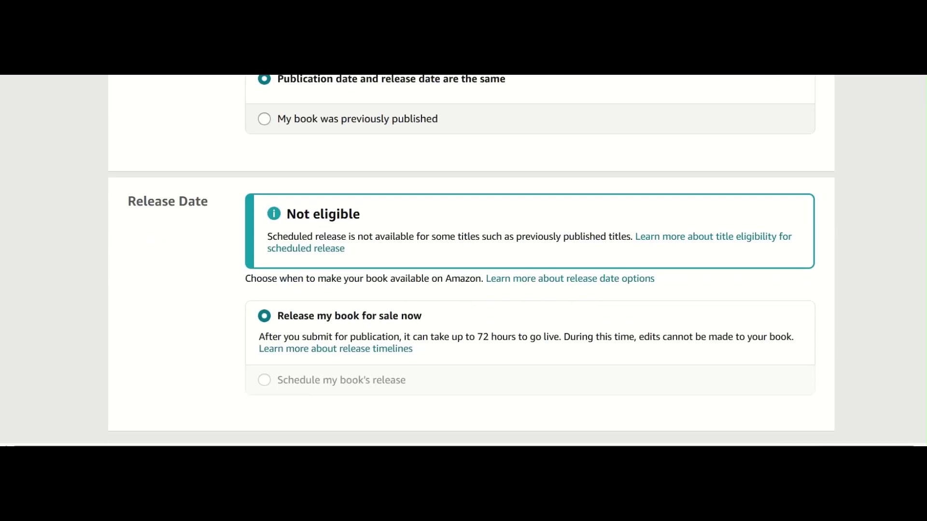
{"action": "scroll", "coordinate": [471, 261], "scroll_direction": "down", "scroll_amount": 1}
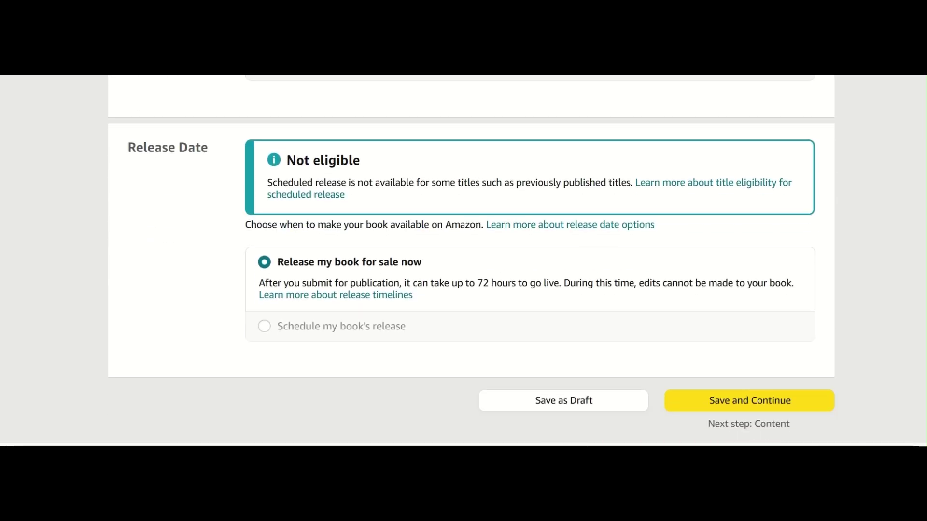
{"action": "scroll", "coordinate": [471, 261], "scroll_direction": "down", "scroll_amount": 1}
{"action": "scroll", "coordinate": [470, 261], "scroll_direction": "up", "scroll_amount": 1}
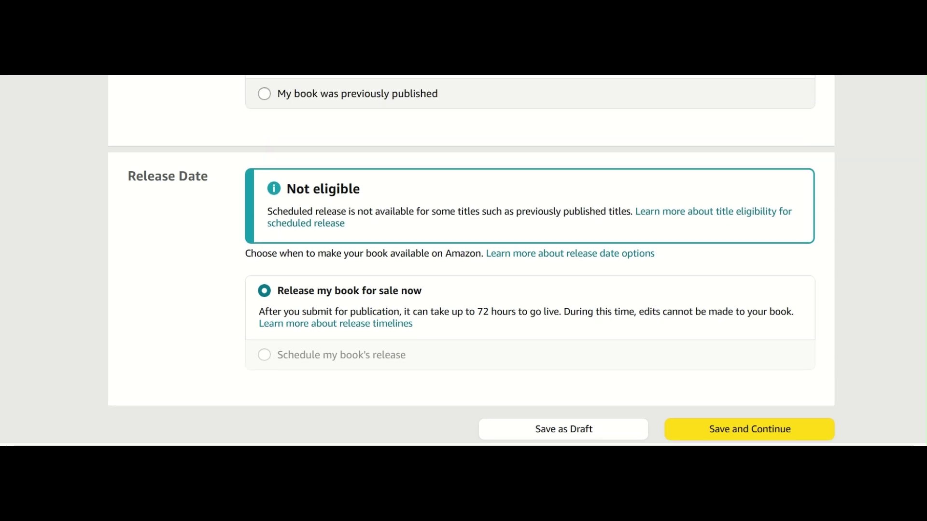
{"action": "scroll", "coordinate": [471, 261], "scroll_direction": "down", "scroll_amount": 1}
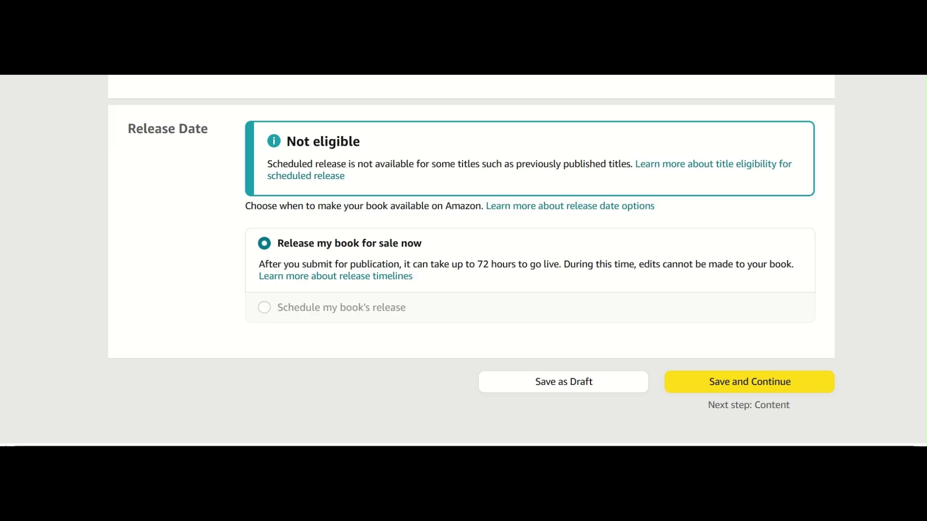
{"action": "scroll", "coordinate": [471, 261], "scroll_direction": "up", "scroll_amount": 2}
{"action": "scroll", "coordinate": [471, 260], "scroll_direction": "down", "scroll_amount": 2}
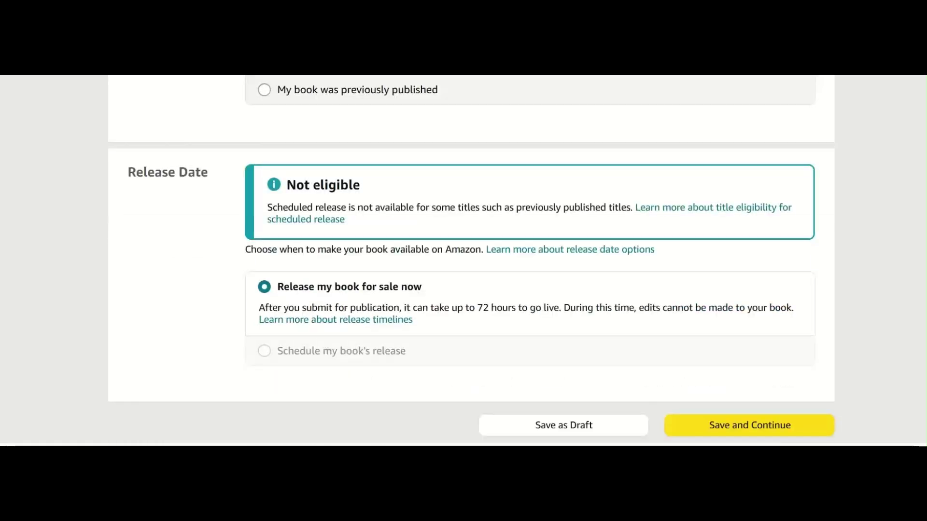
{"action": "left_click", "coordinate": [740, 367]}
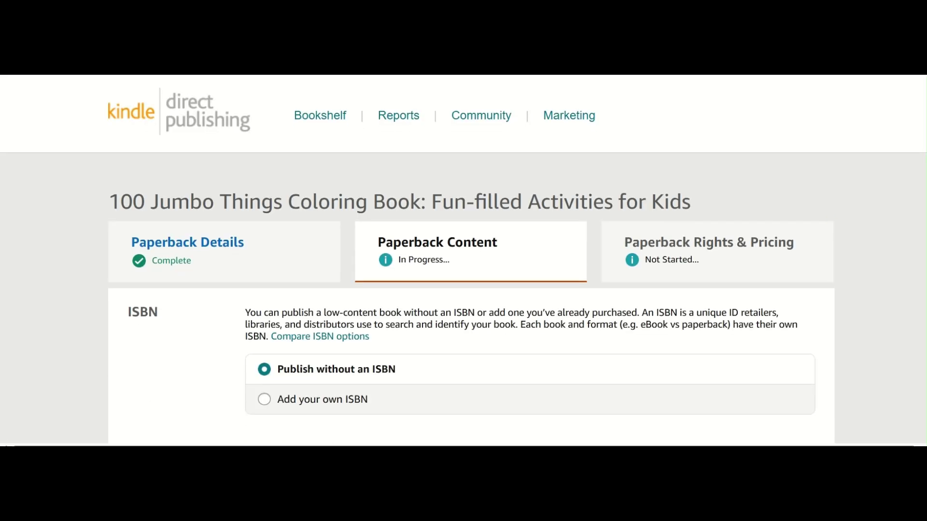
Examine the ISBN options and the start of the print options for the paperback content.
{"action": "scroll", "coordinate": [911, 148], "scroll_direction": "down", "scroll_amount": 4}
{"action": "scroll", "coordinate": [470, 261], "scroll_direction": "down", "scroll_amount": 4}
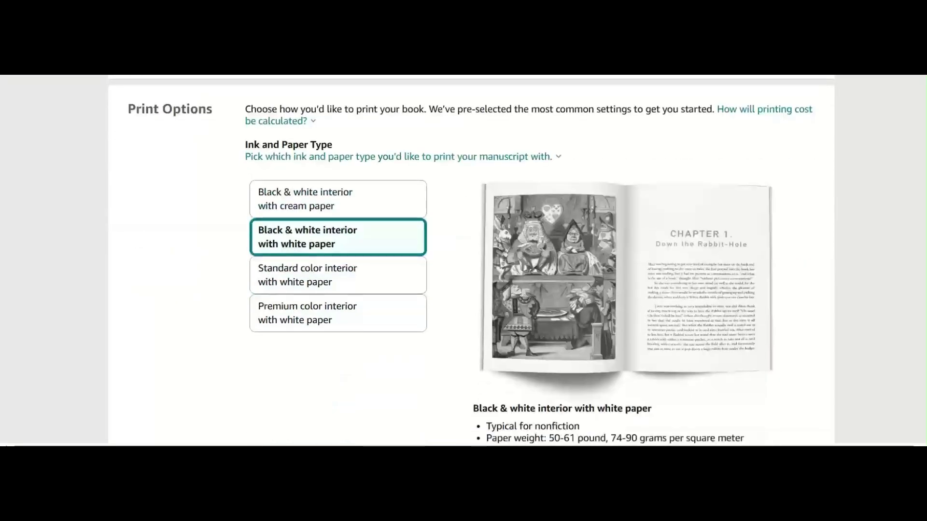
{"action": "scroll", "coordinate": [471, 261], "scroll_direction": "up", "scroll_amount": 4}
{"action": "scroll", "coordinate": [471, 261], "scroll_direction": "up", "scroll_amount": 2}
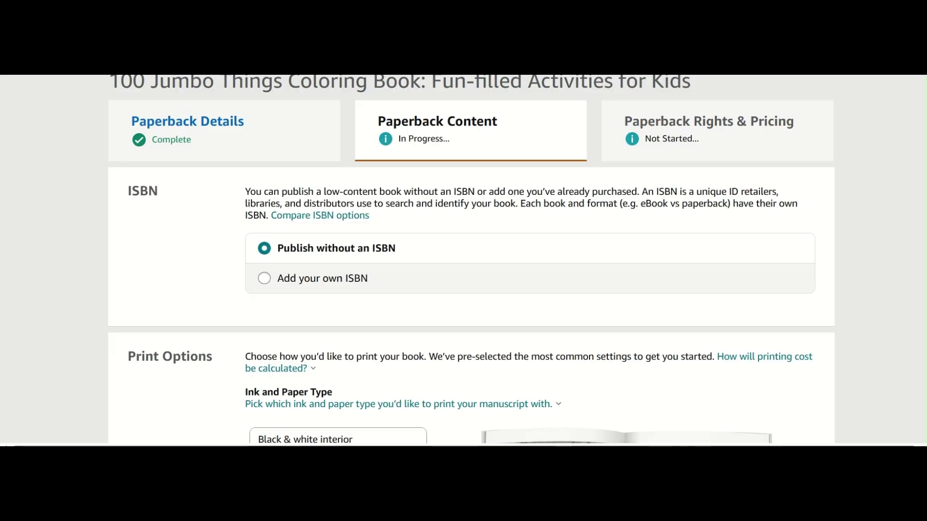
{"action": "scroll", "coordinate": [470, 260], "scroll_direction": "down", "scroll_amount": 1}
{"action": "scroll", "coordinate": [470, 259], "scroll_direction": "down", "scroll_amount": 1}
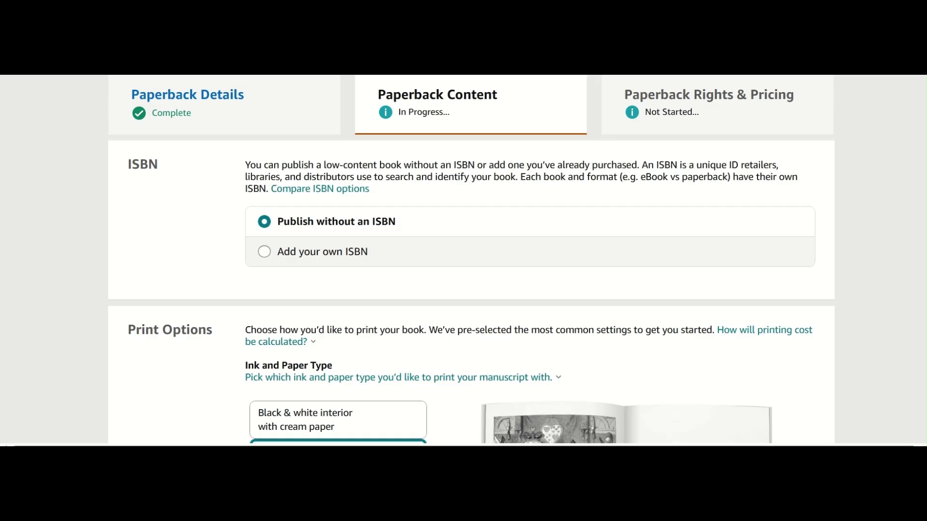
{"action": "scroll", "coordinate": [470, 259], "scroll_direction": "up", "scroll_amount": 1}
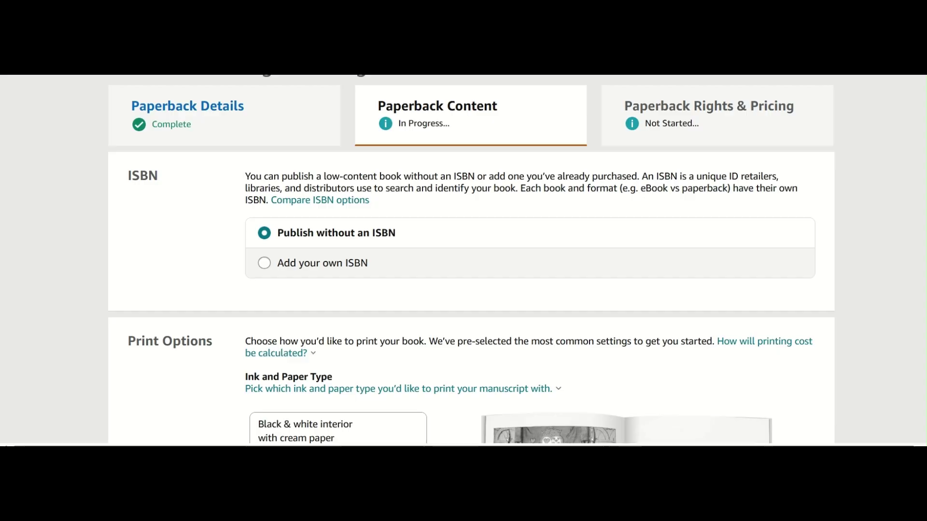
{"action": "double_click", "coordinate": [143, 176]}
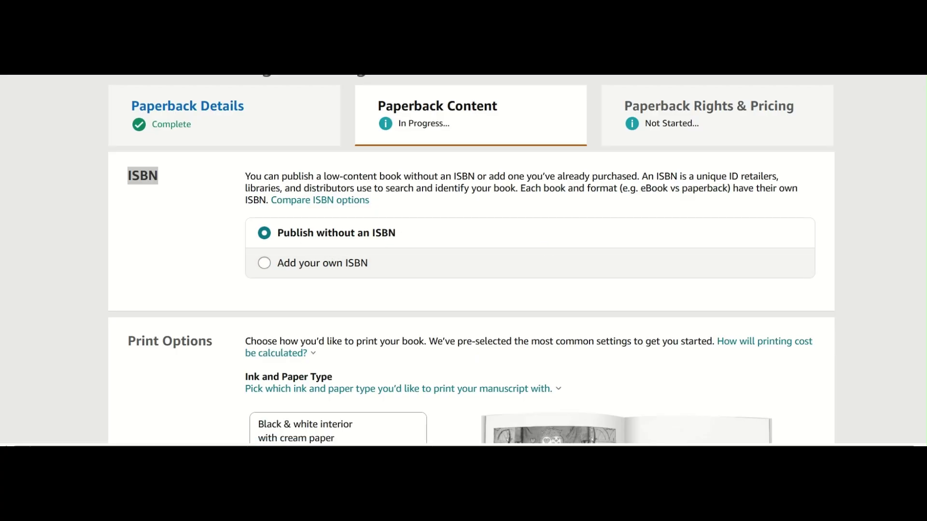
Compare the ink and paper types in the print options and choose black & white interior with white paper.
{"action": "left_click_drag", "start_coordinate": [926, 213], "coordinate": [926, 212]}
{"action": "scroll", "coordinate": [464, 261], "scroll_direction": "down", "scroll_amount": 3}
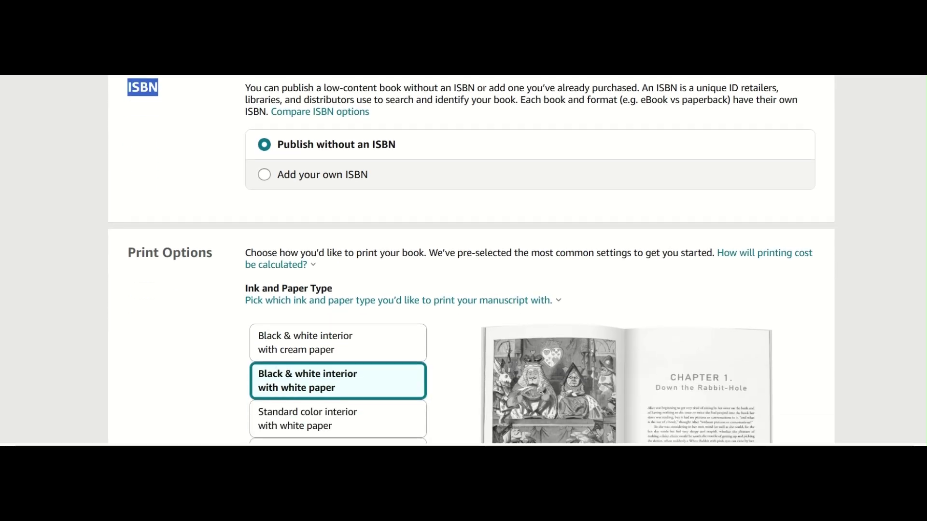
{"action": "scroll", "coordinate": [464, 260], "scroll_direction": "down", "scroll_amount": 2}
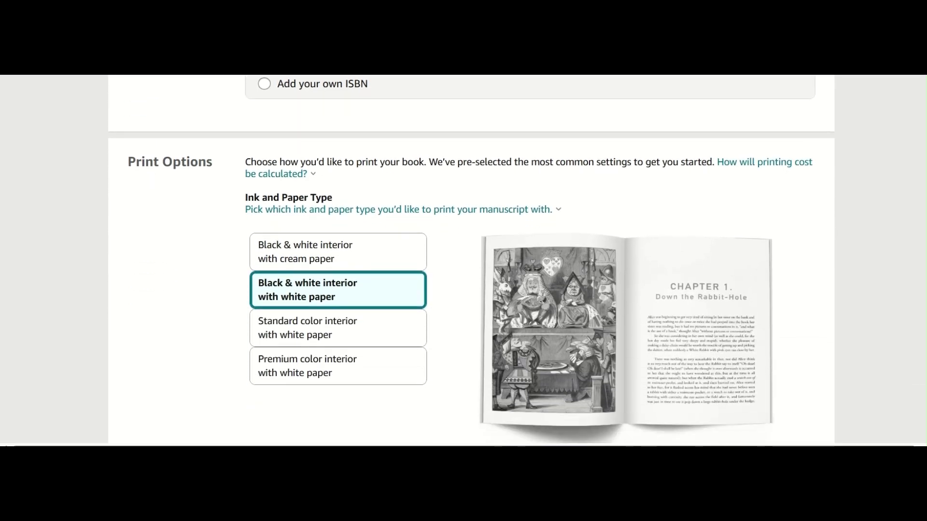
{"action": "scroll", "coordinate": [463, 261], "scroll_direction": "up", "scroll_amount": 1}
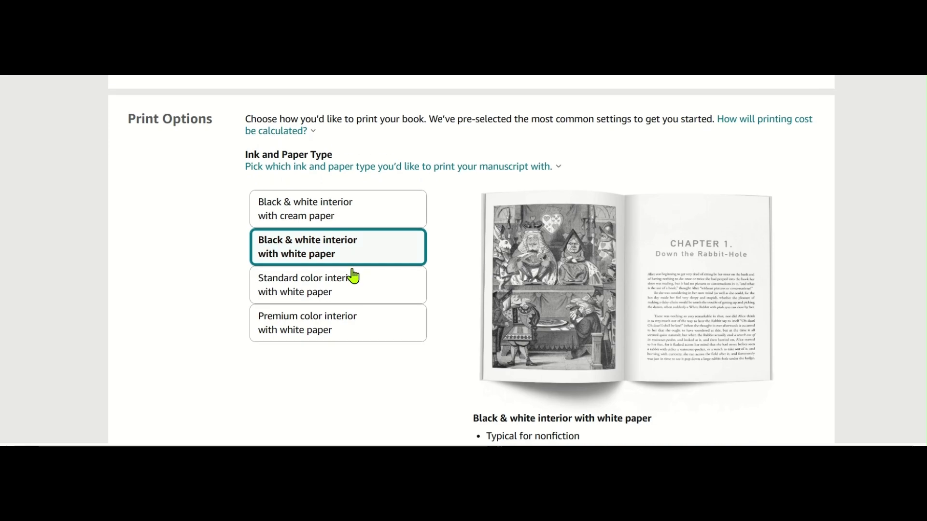
{"action": "left_click", "coordinate": [298, 250]}
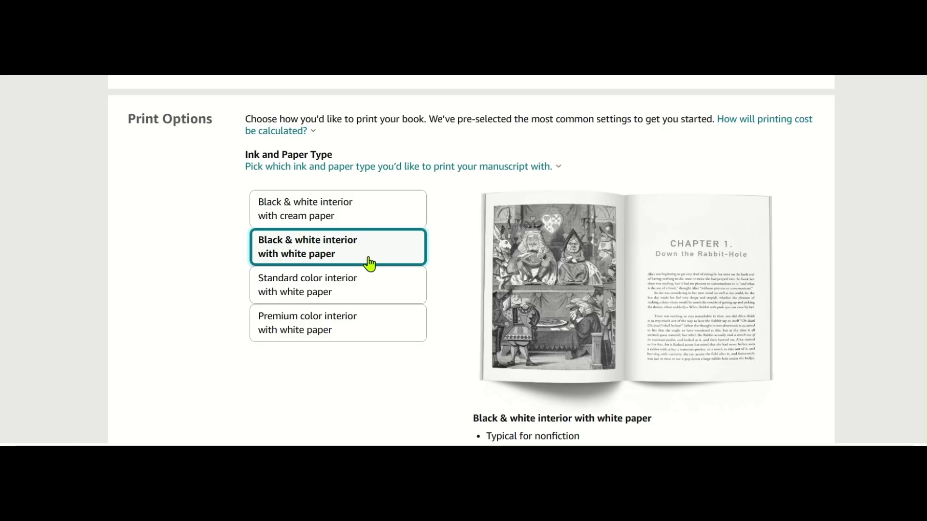
{"action": "left_click", "coordinate": [381, 293]}
{"action": "left_click", "coordinate": [385, 325]}
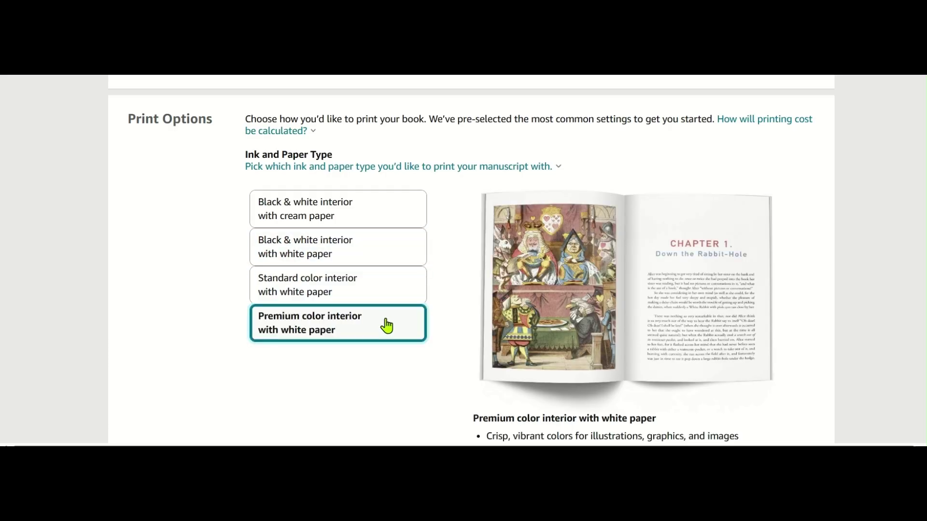
{"action": "left_click", "coordinate": [357, 248]}
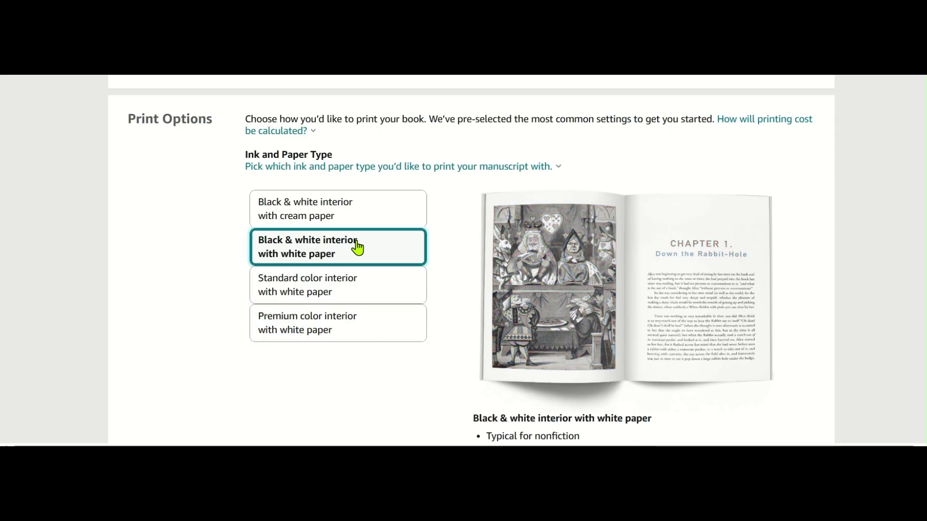
{"action": "left_click", "coordinate": [353, 219]}
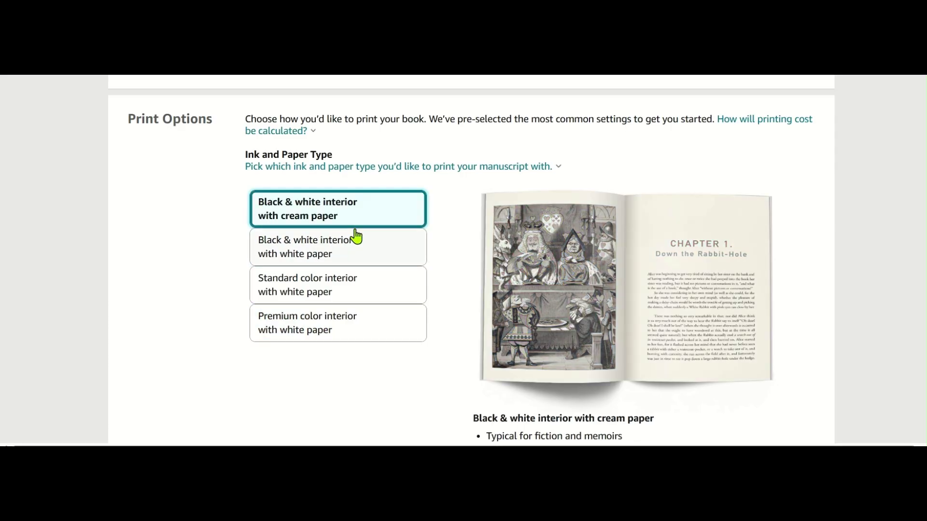
{"action": "left_click", "coordinate": [365, 253]}
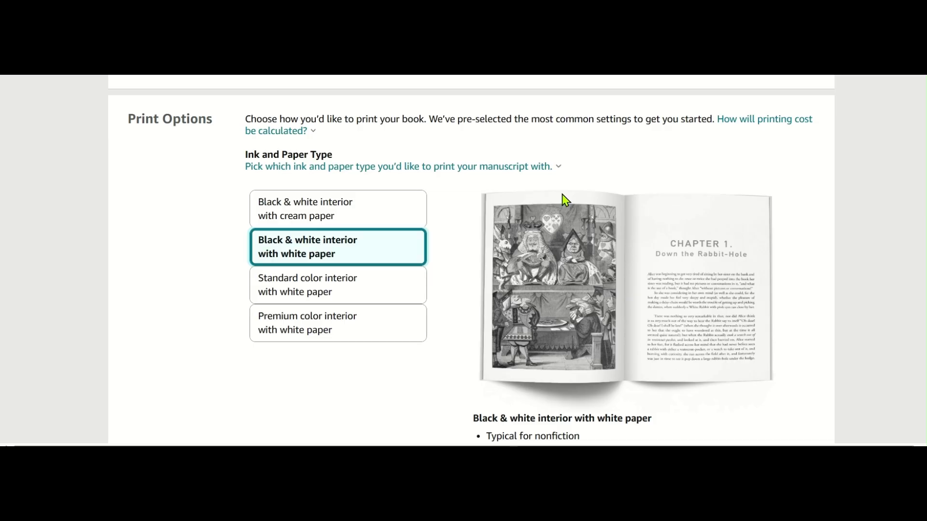
Set the paperback's trim size to the standard 8.5 x 11 in.
{"action": "scroll", "coordinate": [471, 261], "scroll_direction": "down", "scroll_amount": 1}
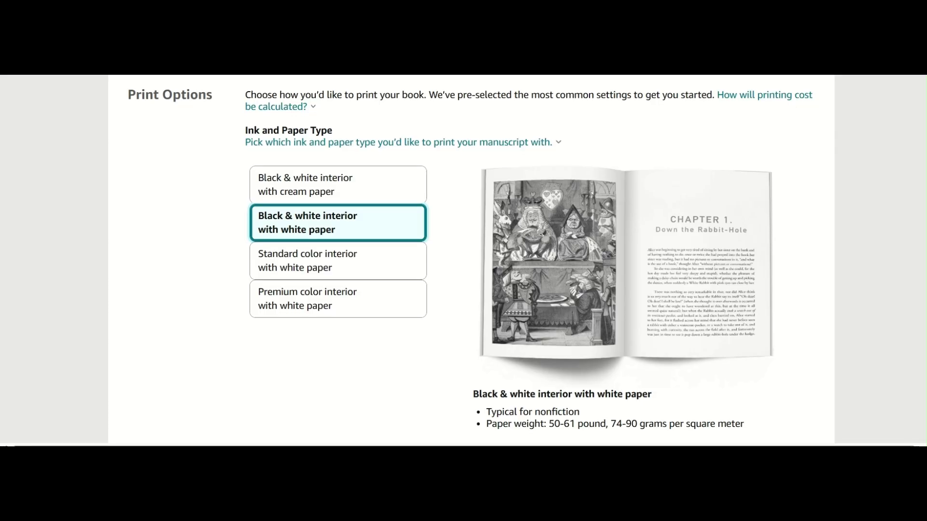
{"action": "scroll", "coordinate": [471, 256], "scroll_direction": "down", "scroll_amount": 1}
{"action": "scroll", "coordinate": [470, 258], "scroll_direction": "up", "scroll_amount": 1}
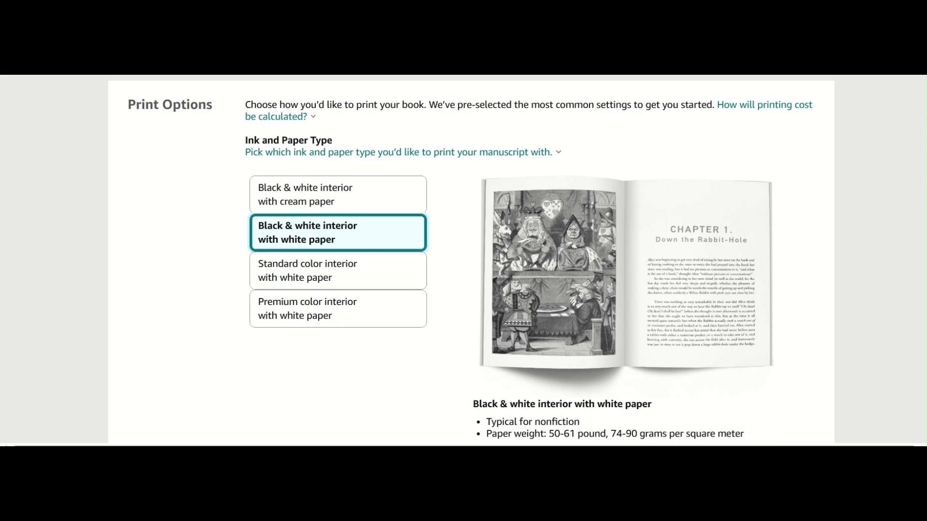
{"action": "scroll", "coordinate": [470, 260], "scroll_direction": "down", "scroll_amount": 4}
{"action": "scroll", "coordinate": [539, 261], "scroll_direction": "down", "scroll_amount": 3}
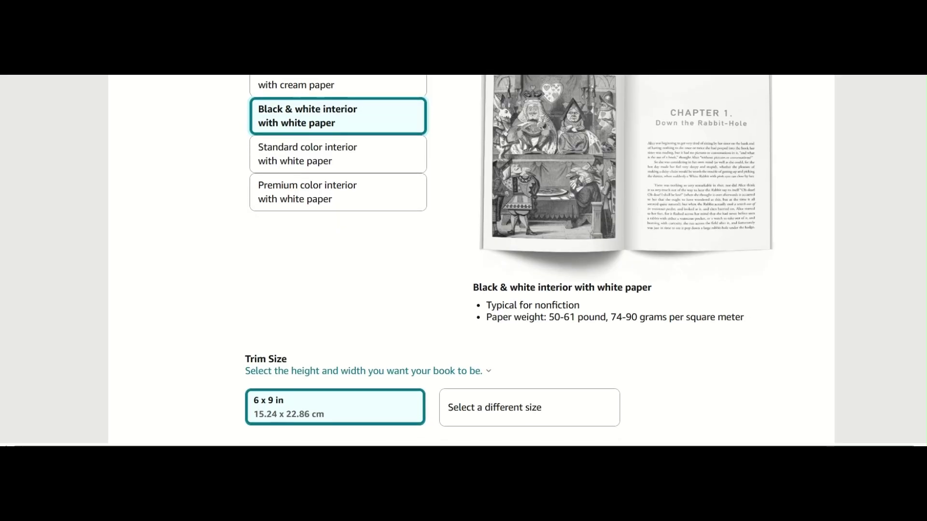
{"action": "scroll", "coordinate": [471, 260], "scroll_direction": "down", "scroll_amount": 3}
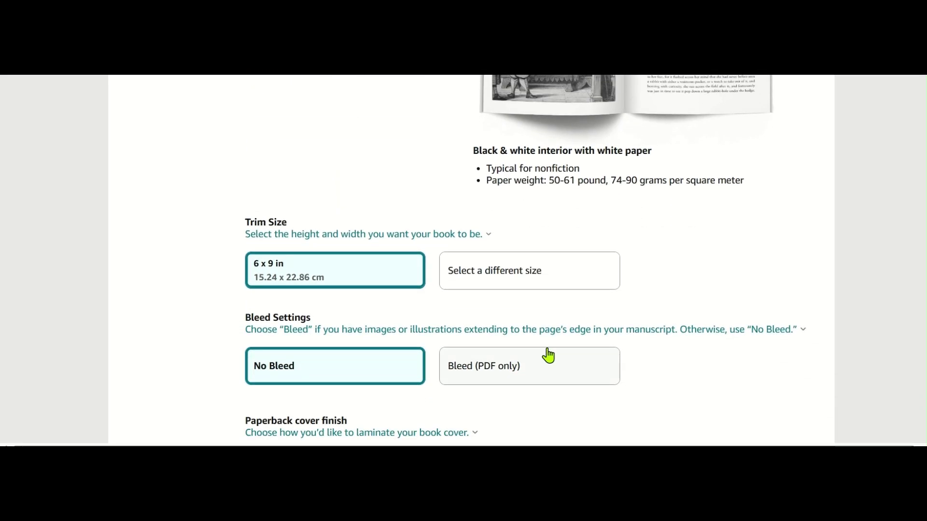
{"action": "left_click", "coordinate": [369, 286]}
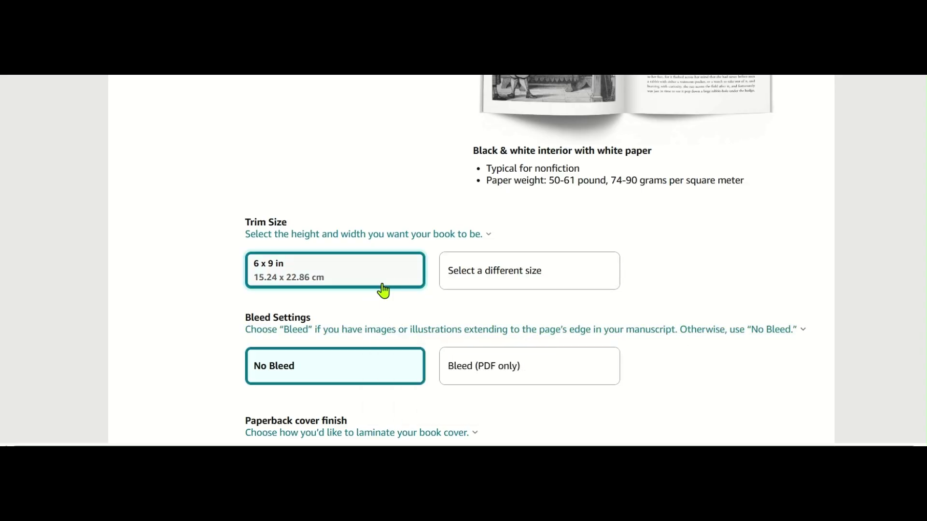
{"action": "left_click", "coordinate": [454, 279]}
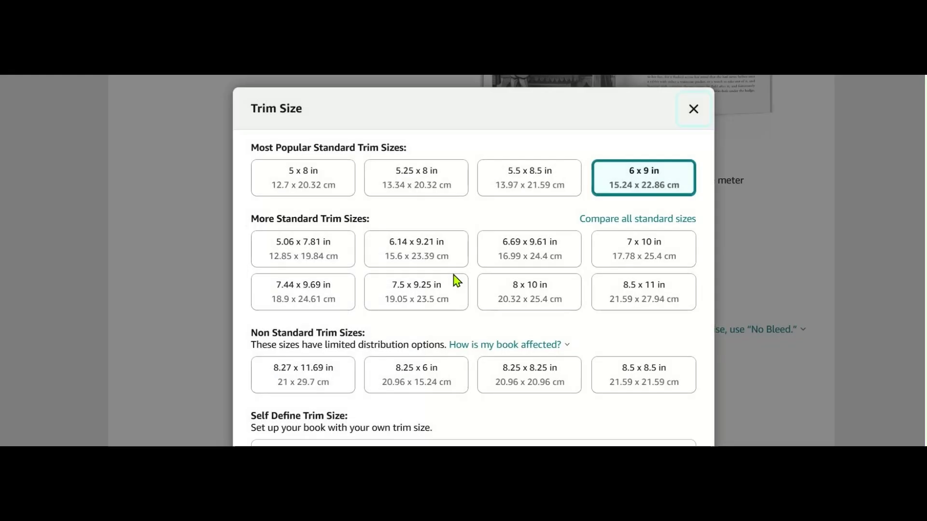
{"action": "left_click", "coordinate": [868, 225]}
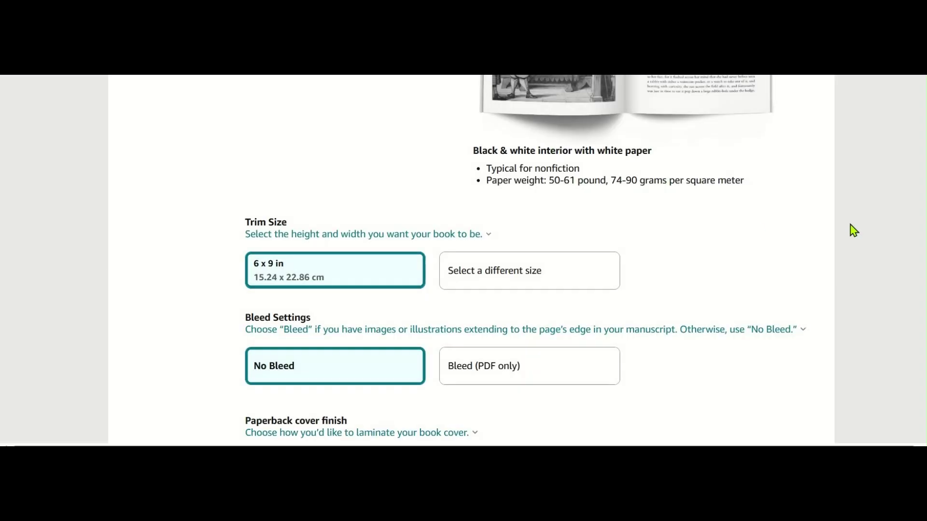
{"action": "left_click", "coordinate": [531, 269]}
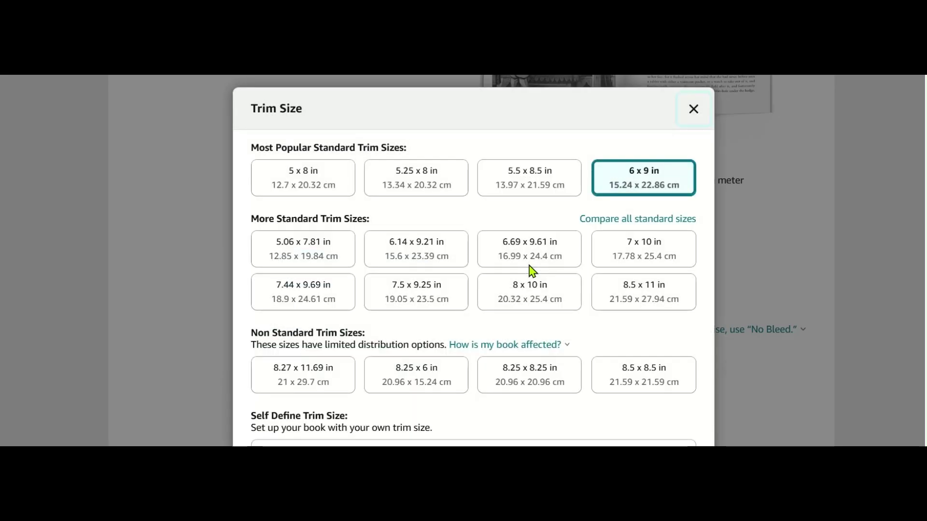
{"action": "left_click", "coordinate": [629, 300]}
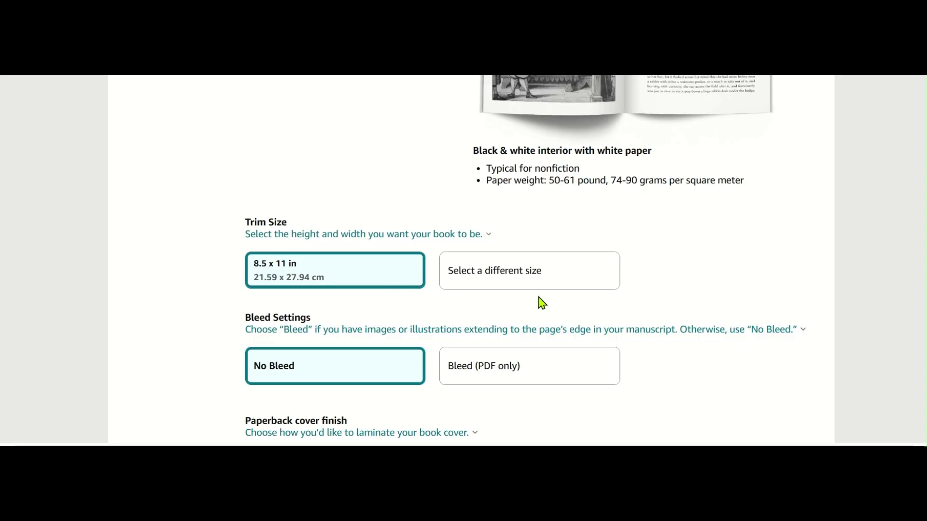
Choose No Bleed for the bleed settings and Glossy for the paperback cover finish.
{"action": "scroll", "coordinate": [519, 260], "scroll_direction": "down", "scroll_amount": 1}
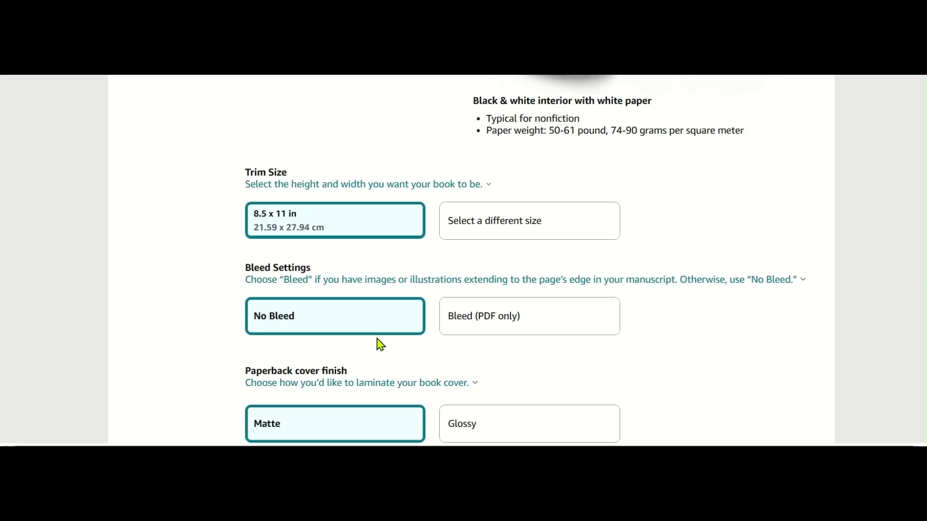
{"action": "left_click", "coordinate": [343, 325]}
{"action": "scroll", "coordinate": [549, 368], "scroll_direction": "down", "scroll_amount": 3}
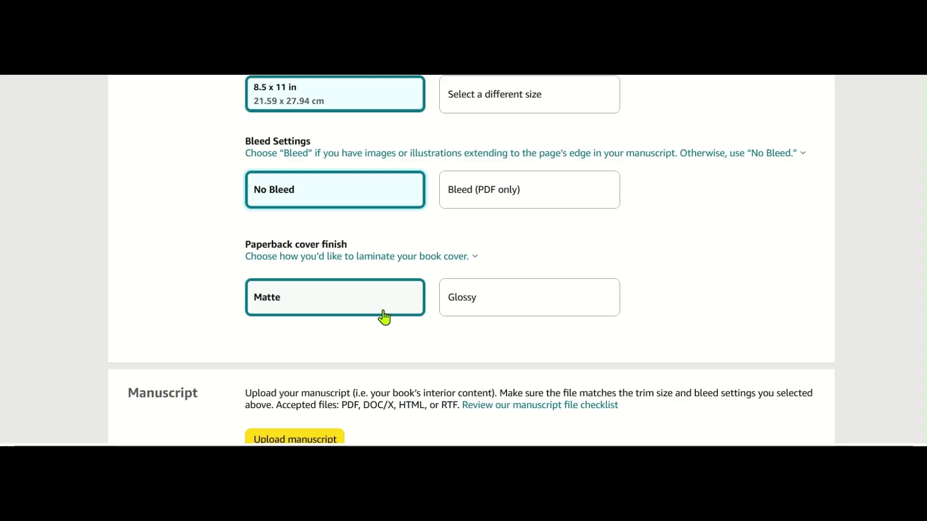
{"action": "left_click", "coordinate": [483, 316]}
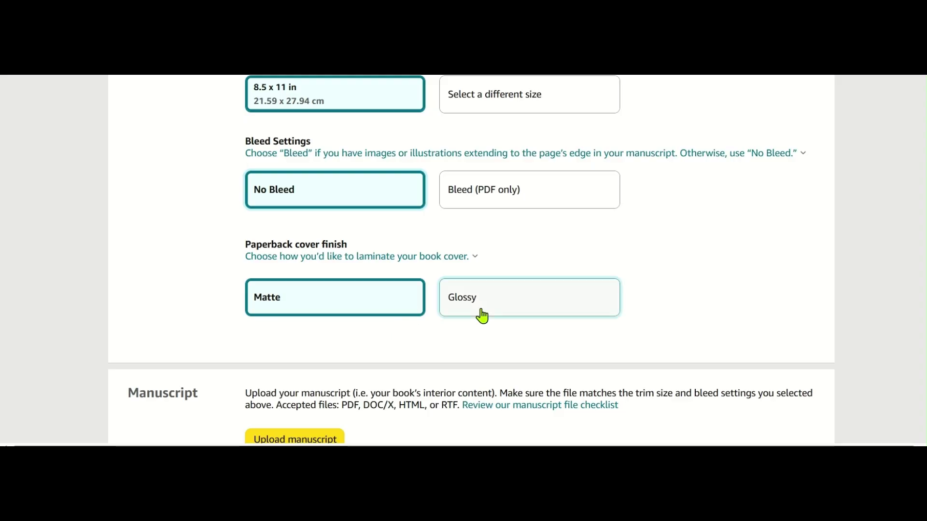
{"action": "left_click", "coordinate": [357, 313]}
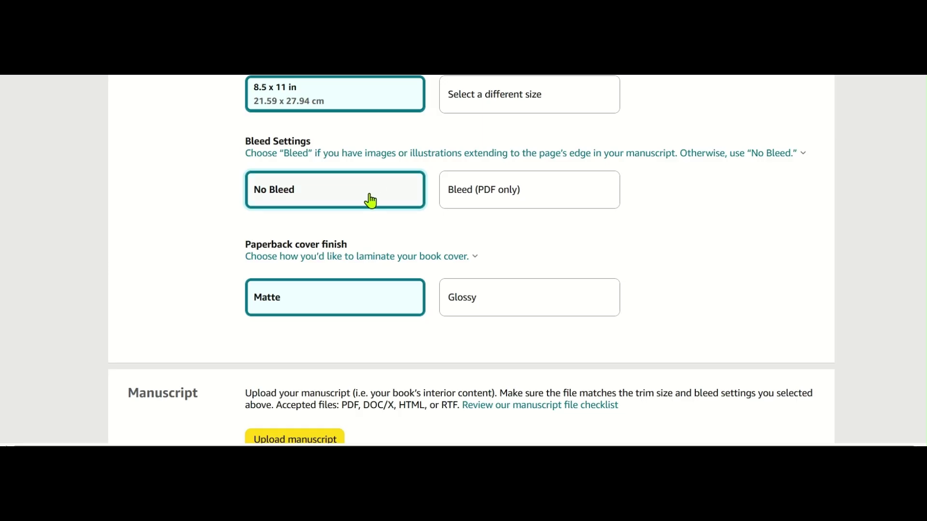
{"action": "left_click", "coordinate": [477, 308]}
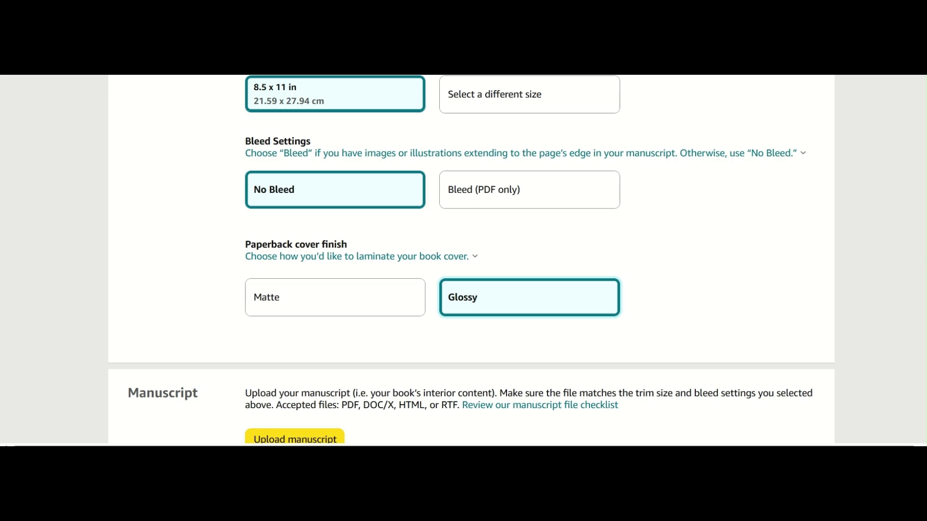
Upload "100 Things Jumbo Coloring Book edited final.pdf.pdf" from the KDP folder as the manuscript, checking its pages in the file preview.
{"action": "scroll", "coordinate": [471, 260], "scroll_direction": "down", "scroll_amount": 5}
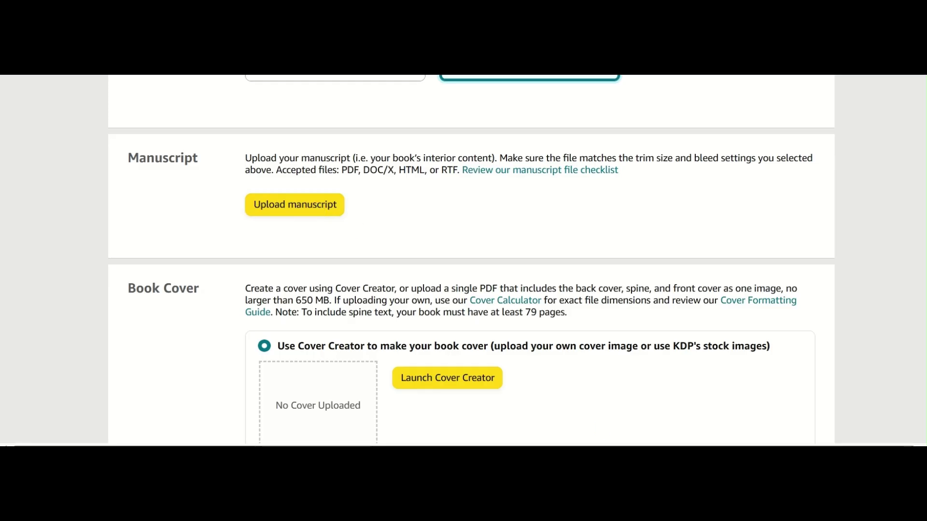
{"action": "left_click", "coordinate": [320, 211]}
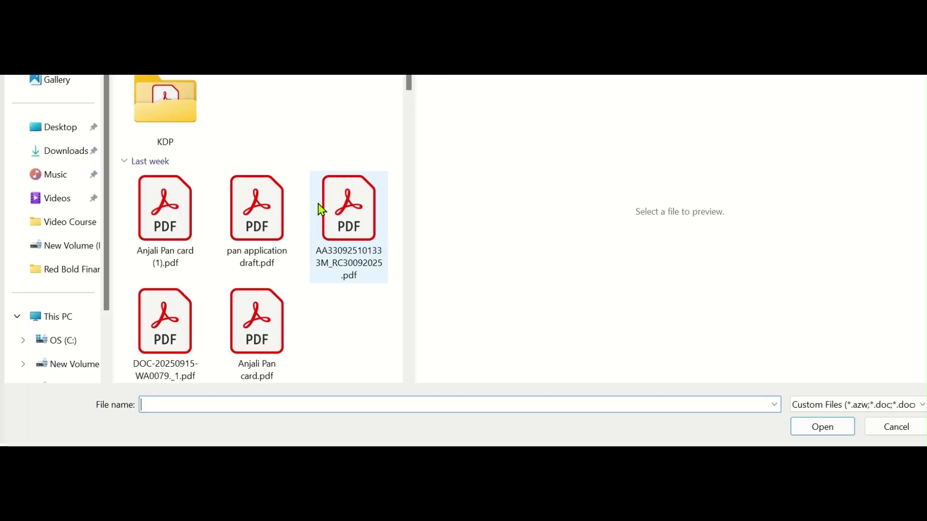
{"action": "double_click", "coordinate": [163, 114]}
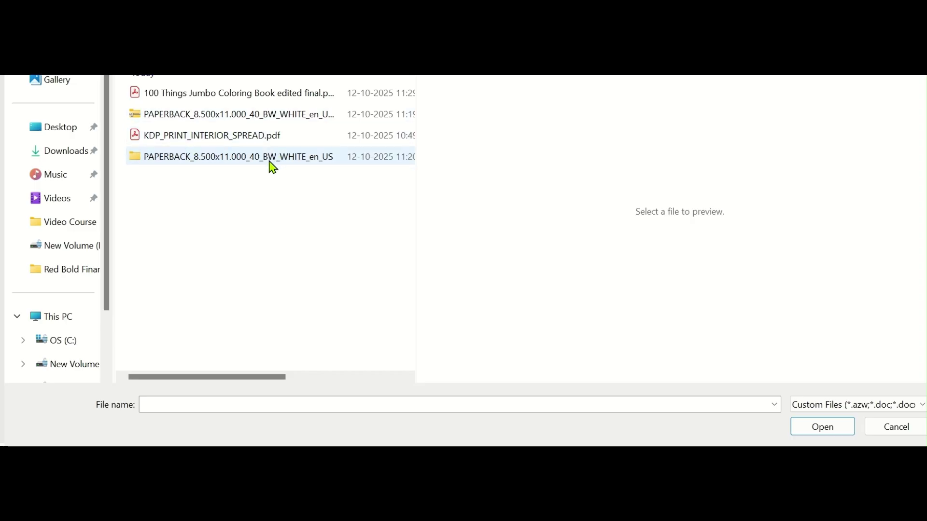
{"action": "left_click", "coordinate": [225, 98]}
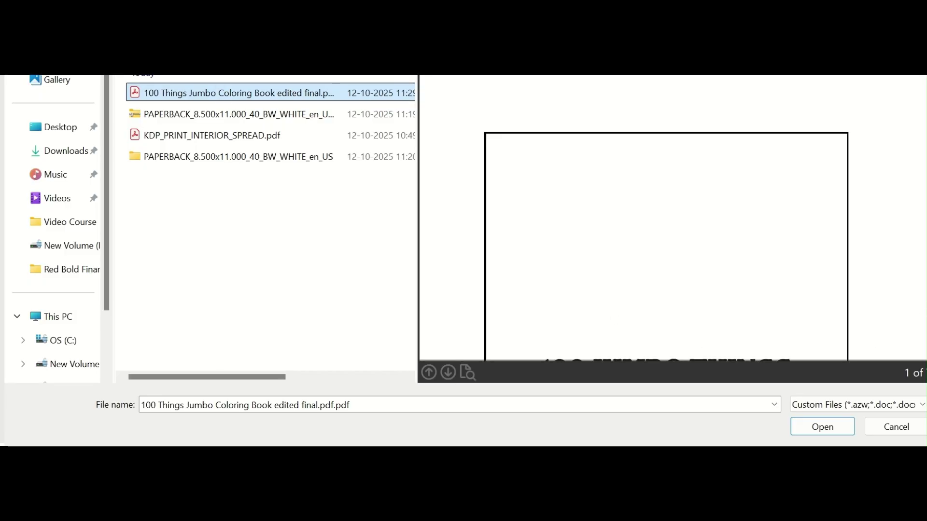
{"action": "scroll", "coordinate": [672, 217], "scroll_direction": "down", "scroll_amount": 20}
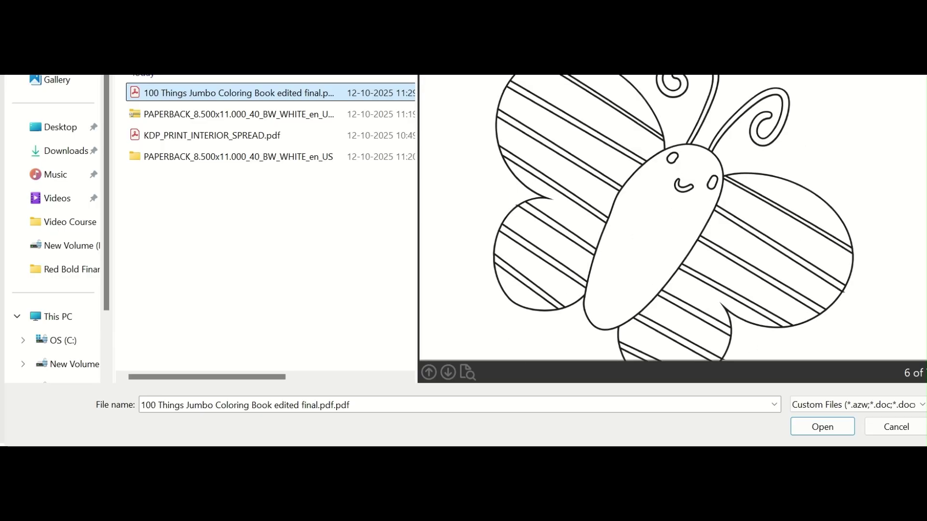
{"action": "scroll", "coordinate": [672, 217], "scroll_direction": "down", "scroll_amount": 15}
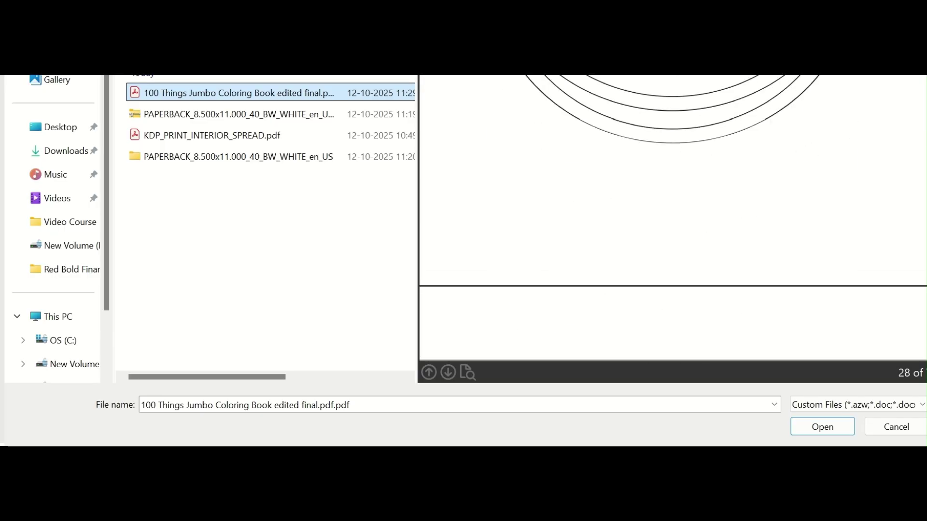
{"action": "left_click", "coordinate": [824, 426]}
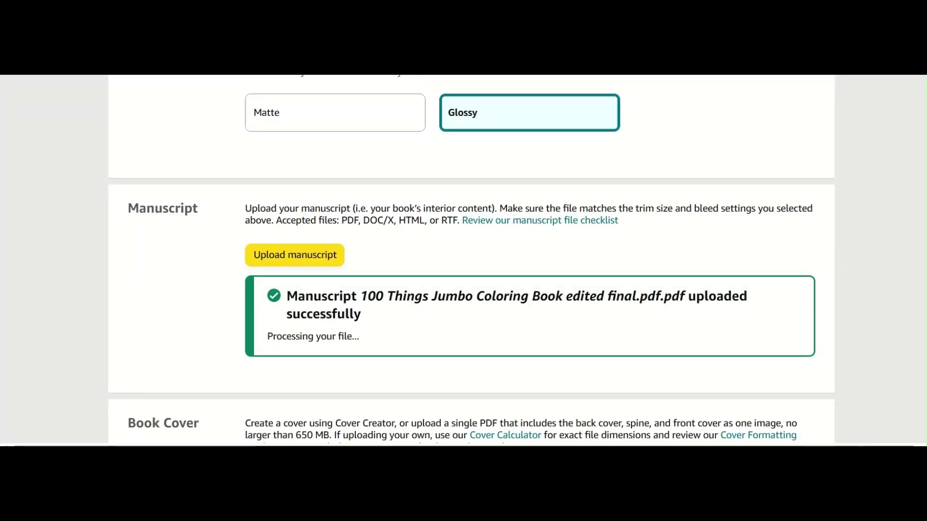
Choose to upload an existing print-ready PDF as the book cover instead of using Cover Creator.
{"action": "scroll", "coordinate": [471, 261], "scroll_direction": "down", "scroll_amount": 4}
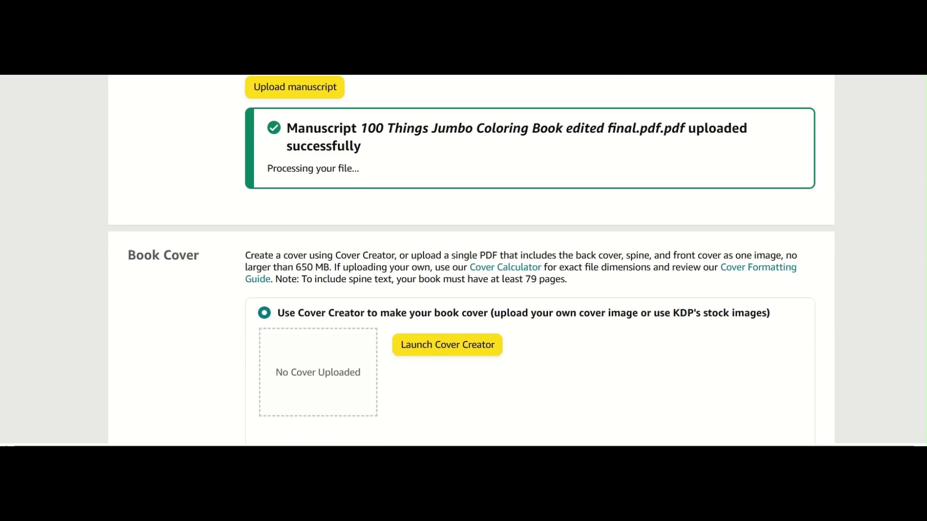
{"action": "scroll", "coordinate": [471, 260], "scroll_direction": "down", "scroll_amount": 2}
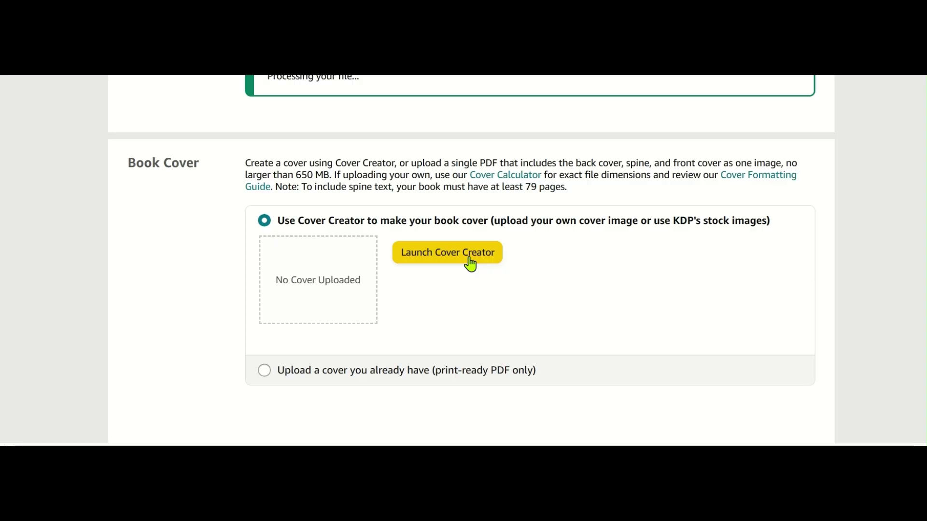
{"action": "left_click", "coordinate": [264, 371]}
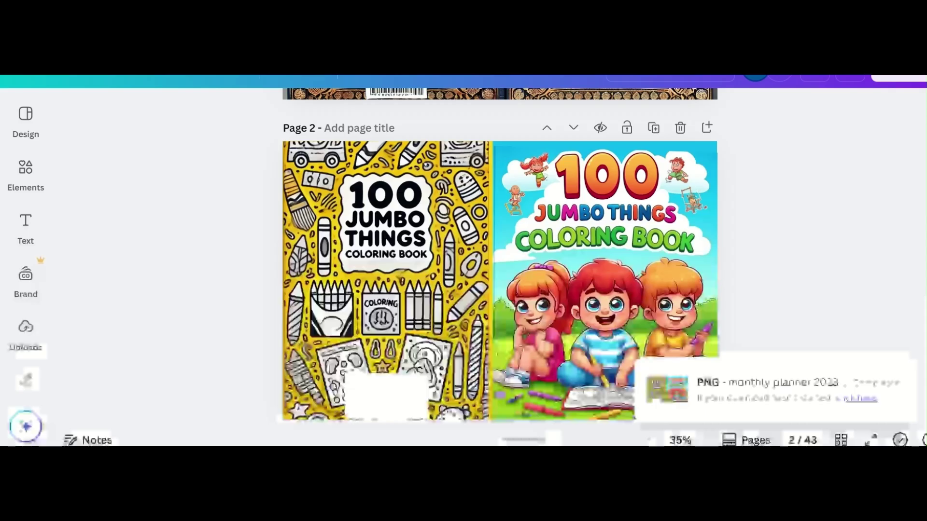
Open the download options for the Canva cover design and set the file type to PDF Standard.
{"action": "left_click", "coordinate": [906, 84]}
{"action": "scroll", "coordinate": [916, 304], "scroll_direction": "down", "scroll_amount": 3}
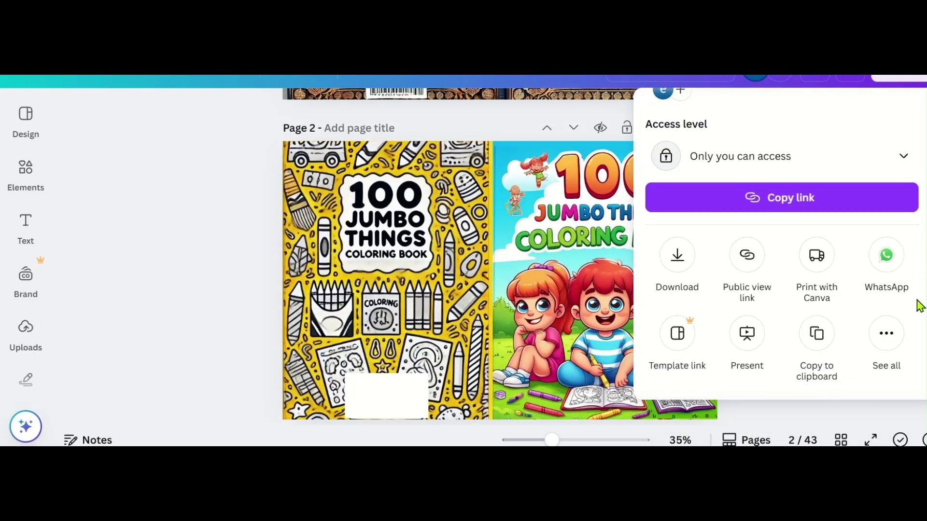
{"action": "left_click", "coordinate": [681, 264]}
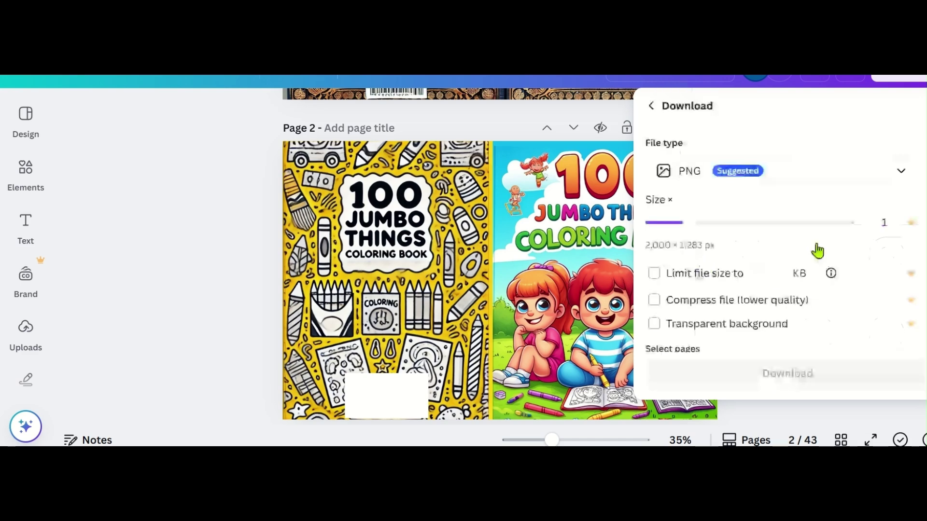
{"action": "left_click", "coordinate": [900, 178]}
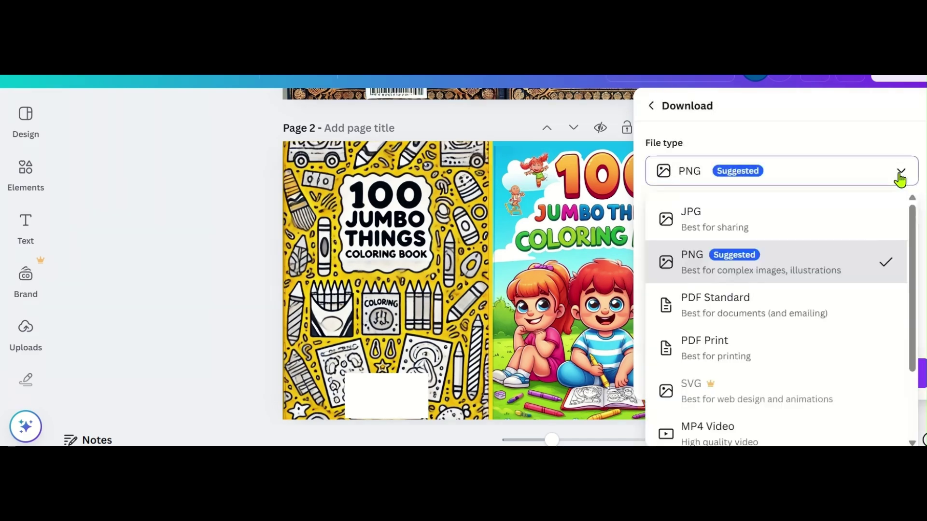
{"action": "left_click", "coordinate": [729, 311]}
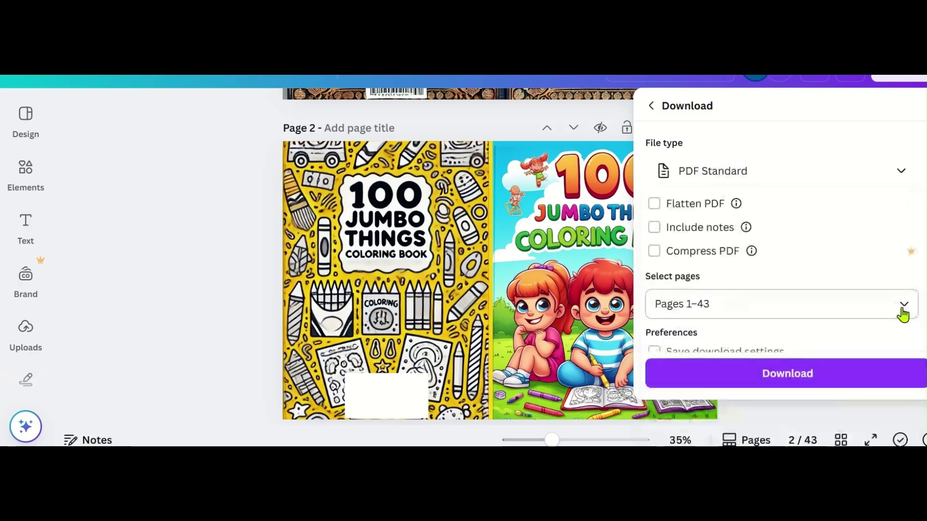
Restrict the download to page 2 only and download the cover PDF.
{"action": "left_click", "coordinate": [902, 311]}
{"action": "left_click", "coordinate": [666, 138]}
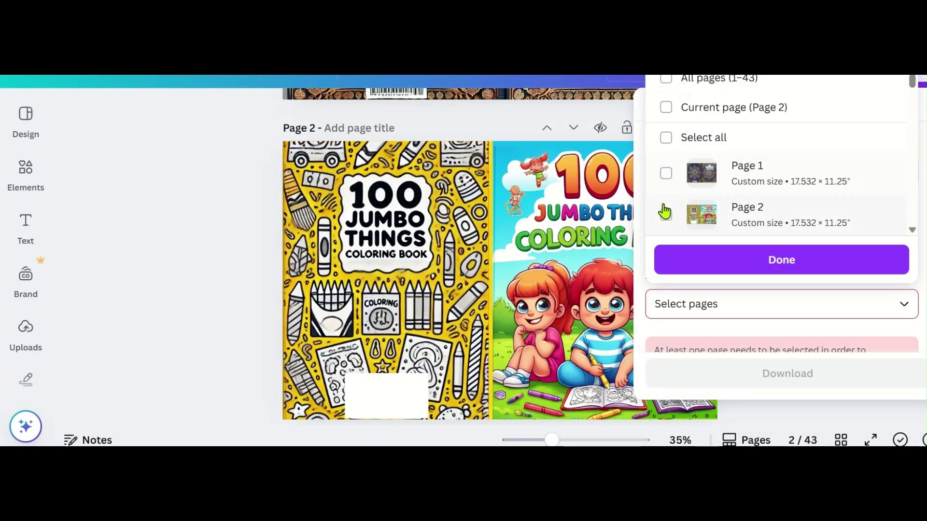
{"action": "left_click", "coordinate": [666, 215]}
{"action": "left_click", "coordinate": [728, 265]}
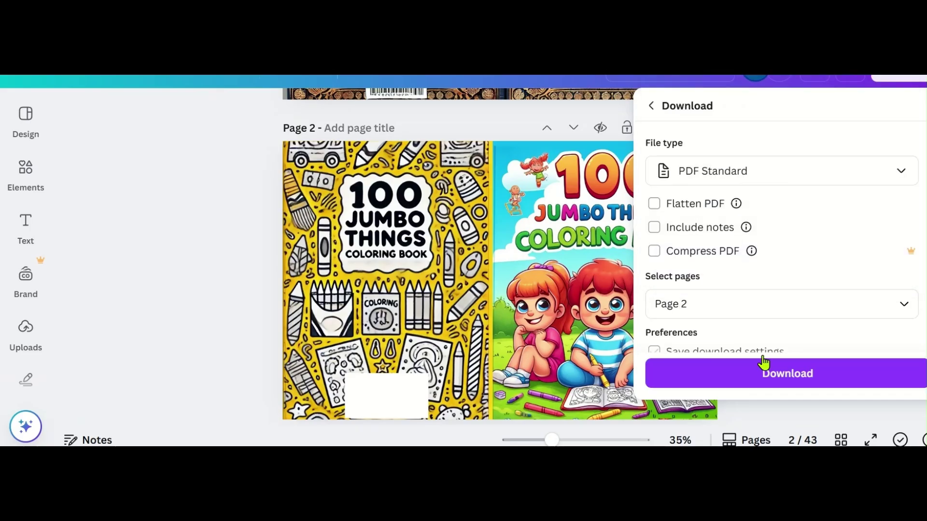
{"action": "left_click", "coordinate": [778, 379]}
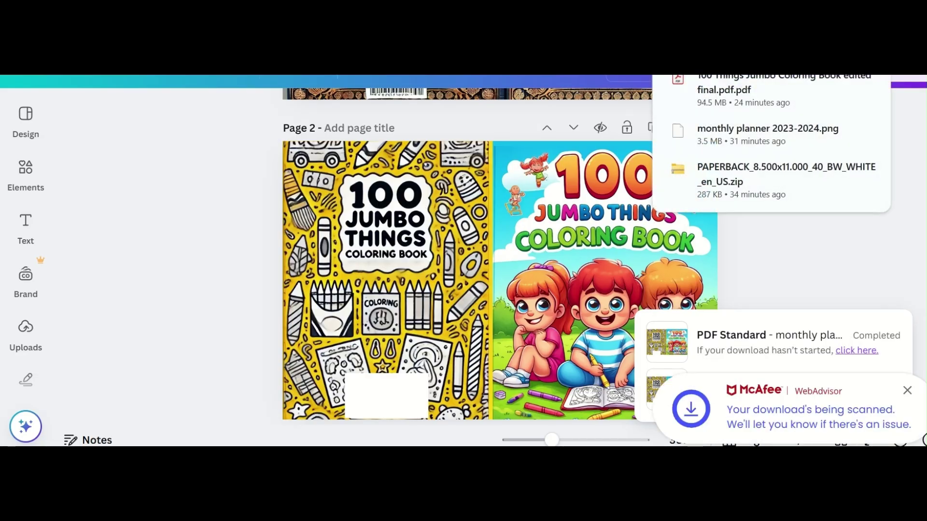
Rename the downloaded "monthly planner 2023-2024.pdf" as "100 Jumbo Things Coloring Book Fun-filled Activities for Kids" in its folder.
{"action": "left_click", "coordinate": [852, 43]}
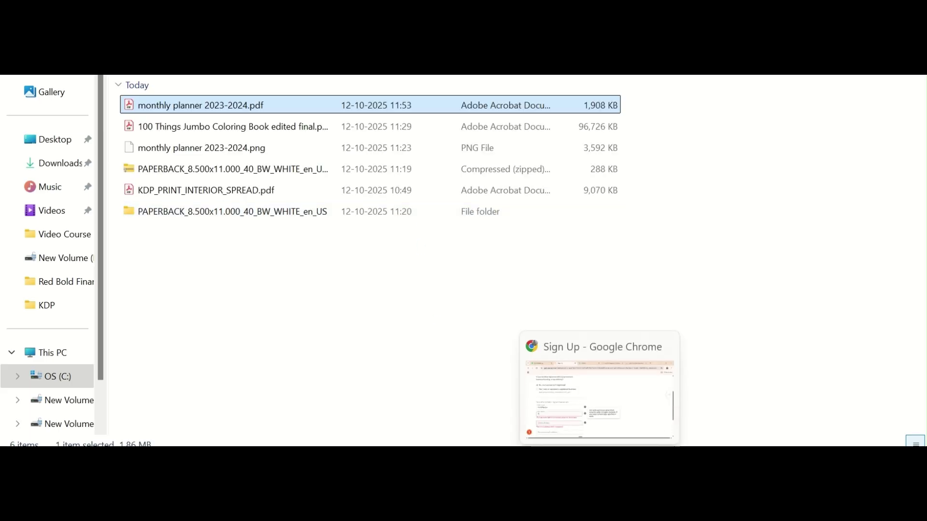
{"action": "left_click", "coordinate": [640, 490]}
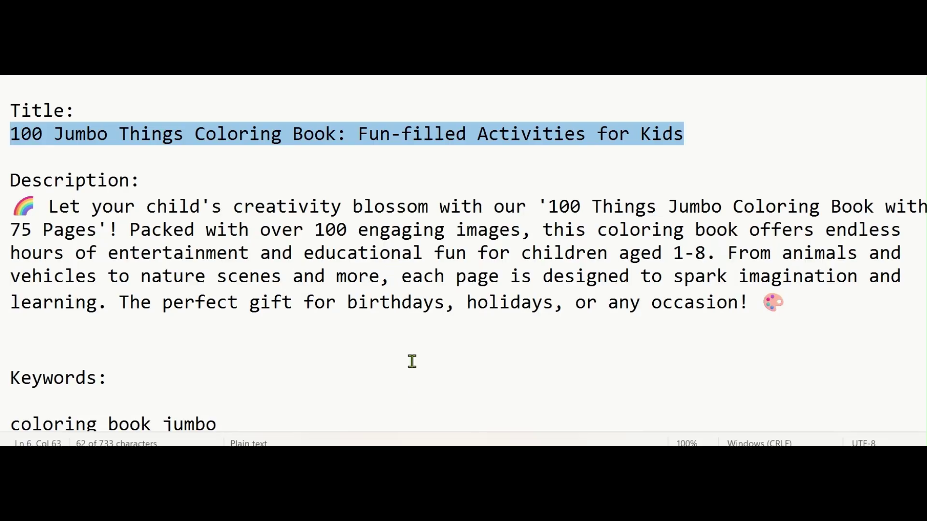
{"action": "mouse_move", "coordinate": [338, 490]}
{"action": "left_click", "coordinate": [393, 428]}
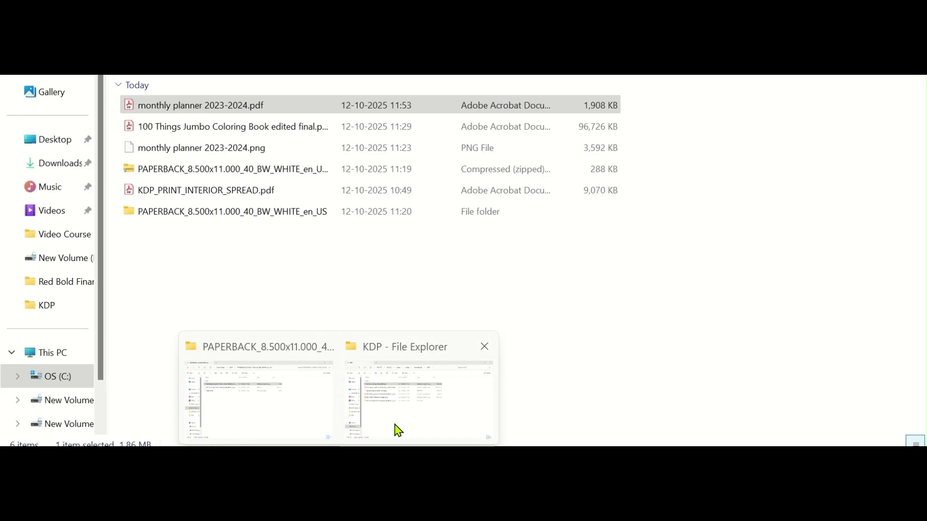
{"action": "key", "text": "F2"}
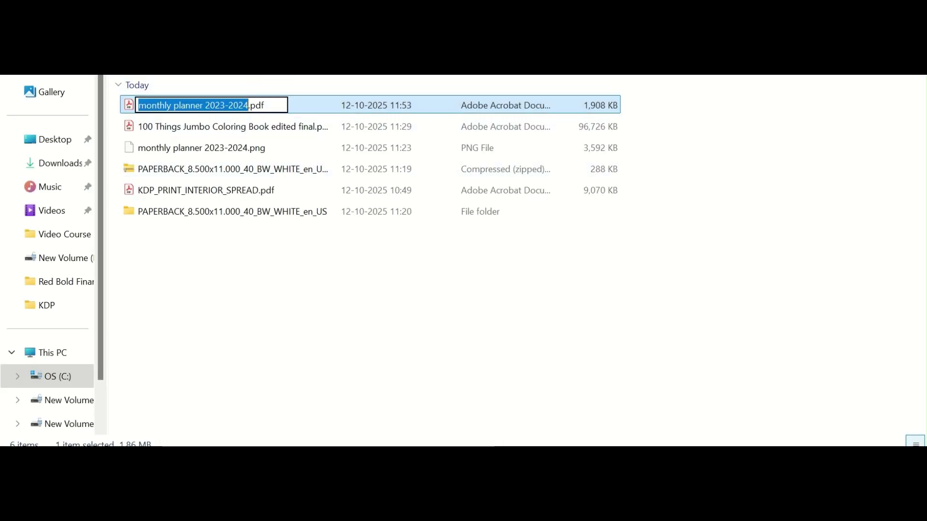
{"action": "type", "text": "100 Jumbo Things Coloring Book Fun-filled Activities for Kids"}
{"action": "key", "text": "Return"}
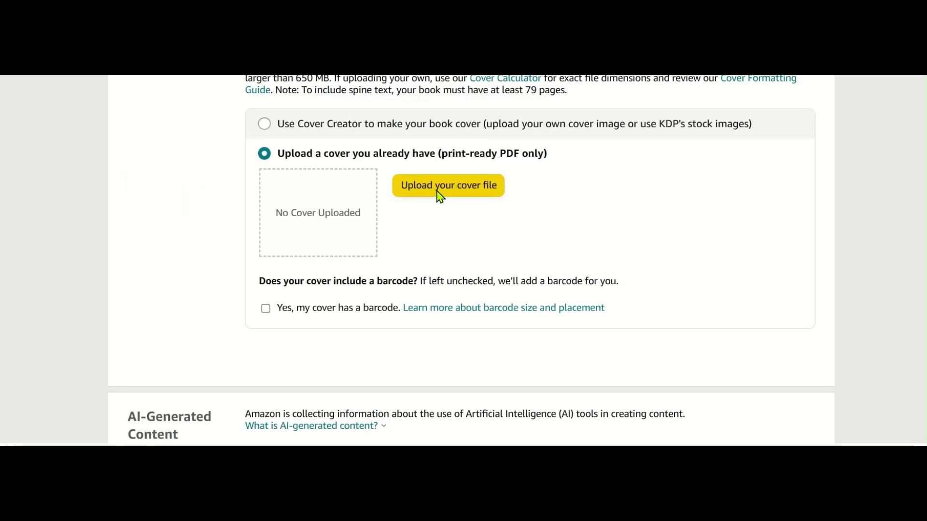
Upload "100 Jumbo Things Coloring Book Fun-filled Activities for Kids.pdf" as the KDP book cover and check the manuscript and cover processing status.
{"action": "left_click", "coordinate": [441, 193]}
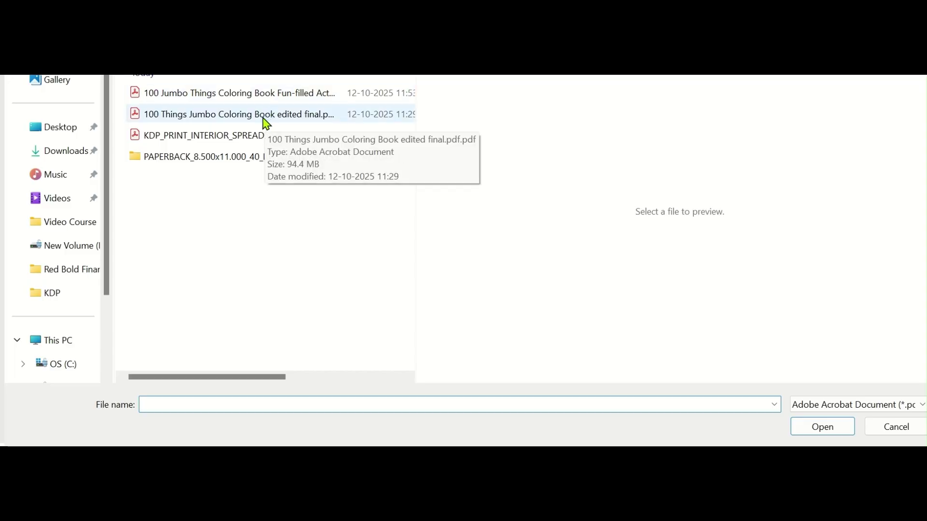
{"action": "left_click", "coordinate": [313, 103]}
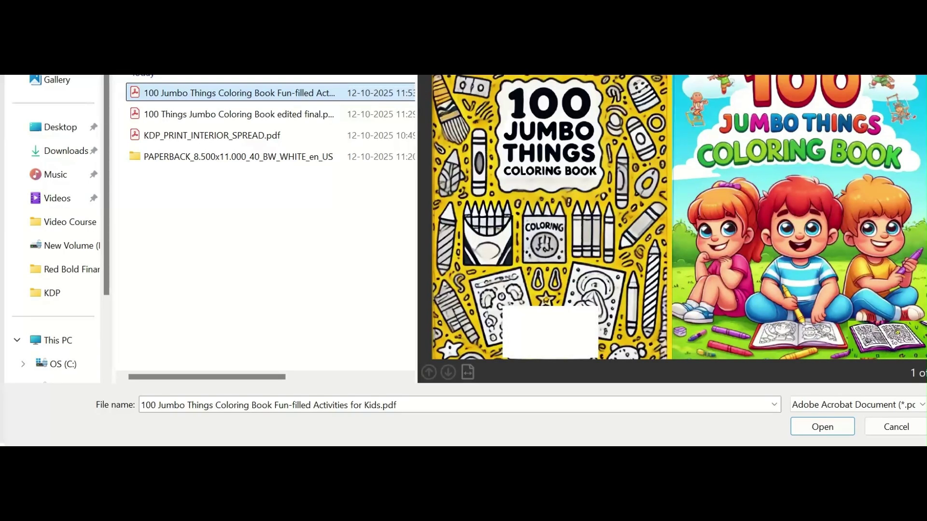
{"action": "left_click_drag", "start_coordinate": [345, 76], "coordinate": [393, 76]}
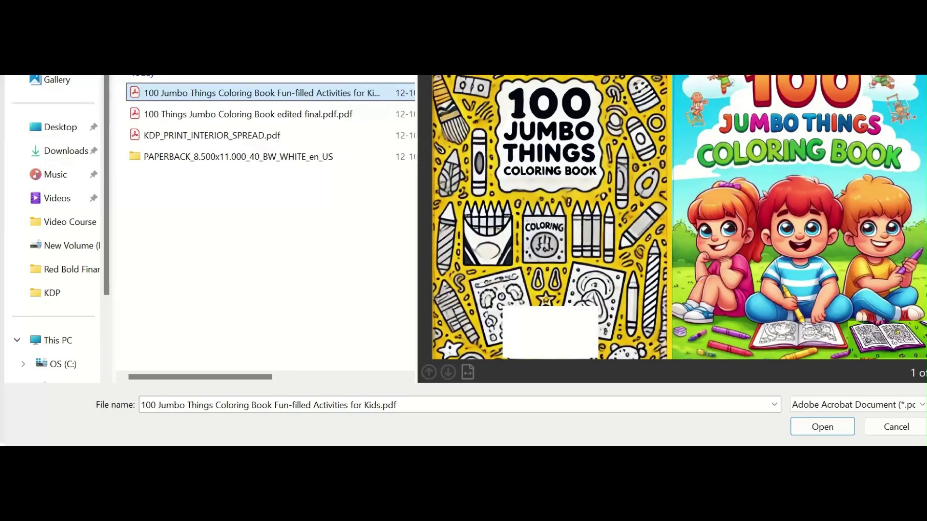
{"action": "left_click", "coordinate": [813, 435]}
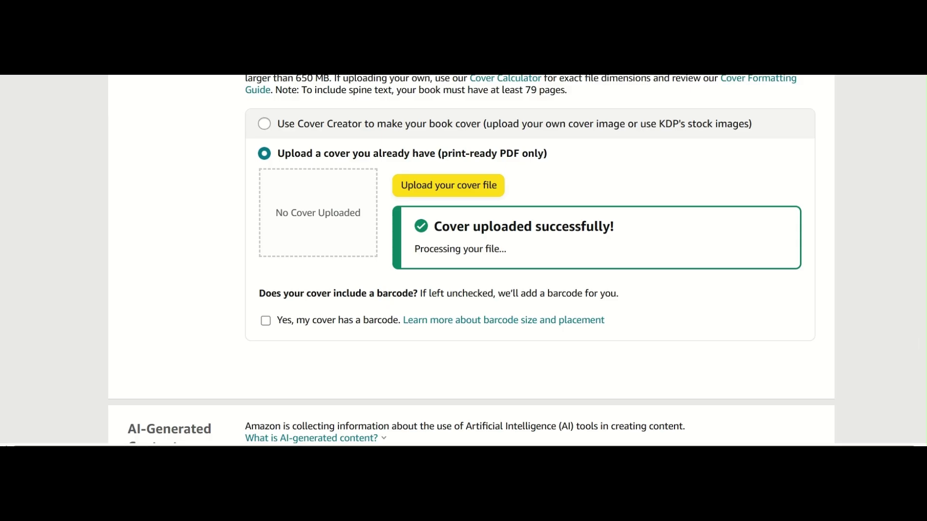
{"action": "scroll", "coordinate": [853, 401], "scroll_direction": "up", "scroll_amount": 5}
{"action": "scroll", "coordinate": [363, 184], "scroll_direction": "down", "scroll_amount": 2}
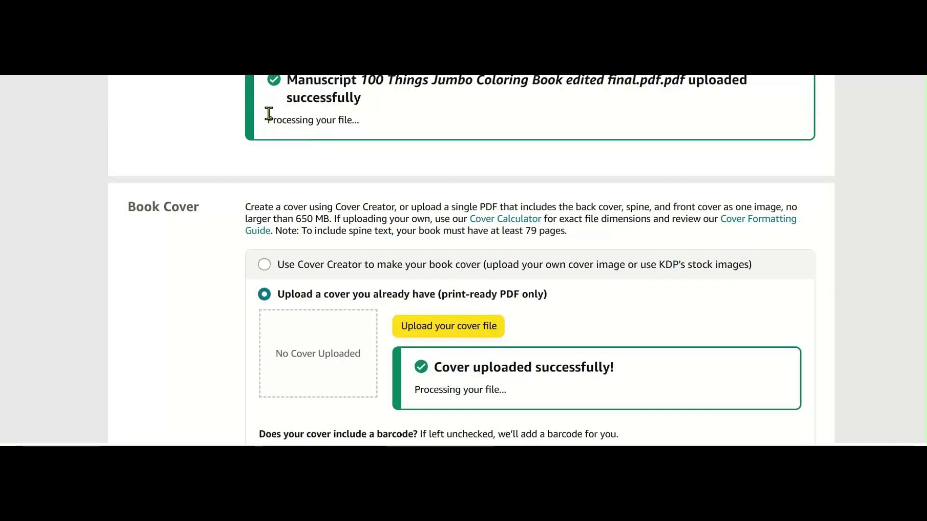
{"action": "left_click_drag", "start_coordinate": [267, 120], "coordinate": [385, 128]}
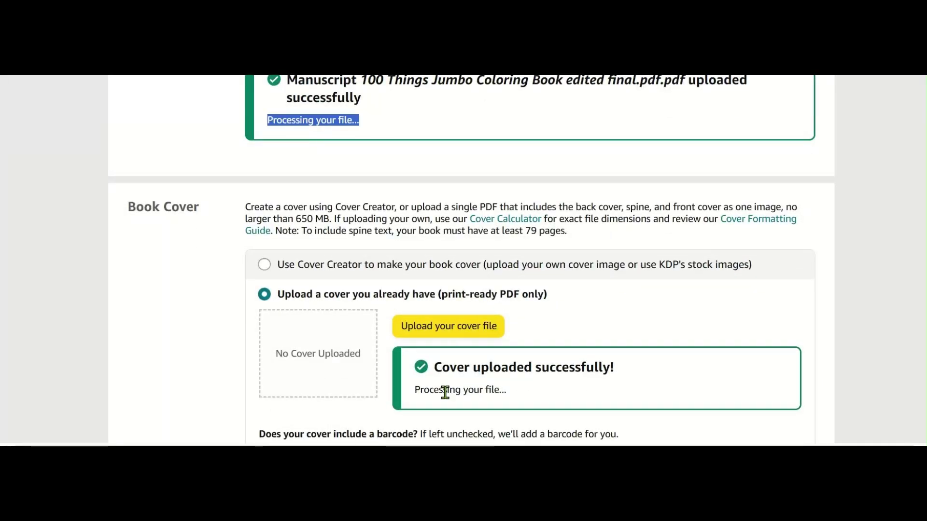
{"action": "left_click_drag", "start_coordinate": [414, 389], "coordinate": [520, 397]}
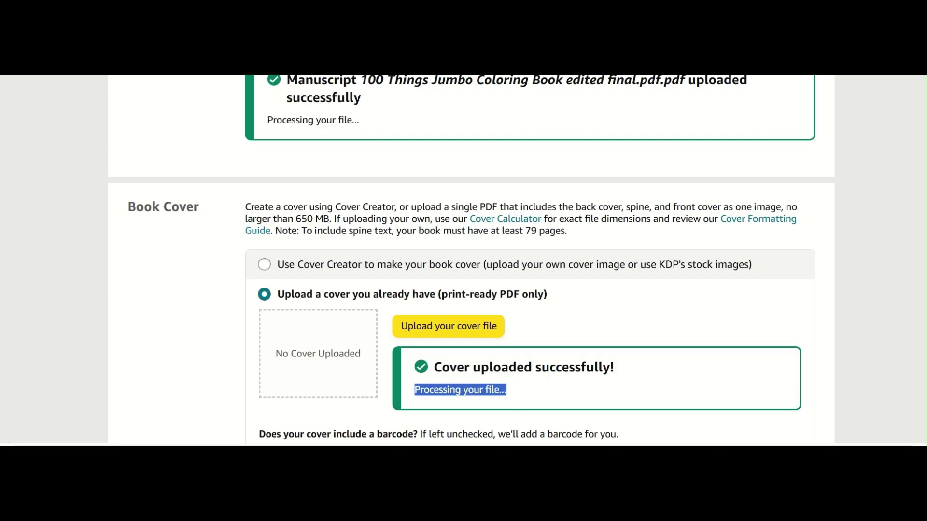
{"action": "scroll", "coordinate": [530, 277], "scroll_direction": "down", "scroll_amount": 1}
{"action": "scroll", "coordinate": [471, 255], "scroll_direction": "down", "scroll_amount": 2}
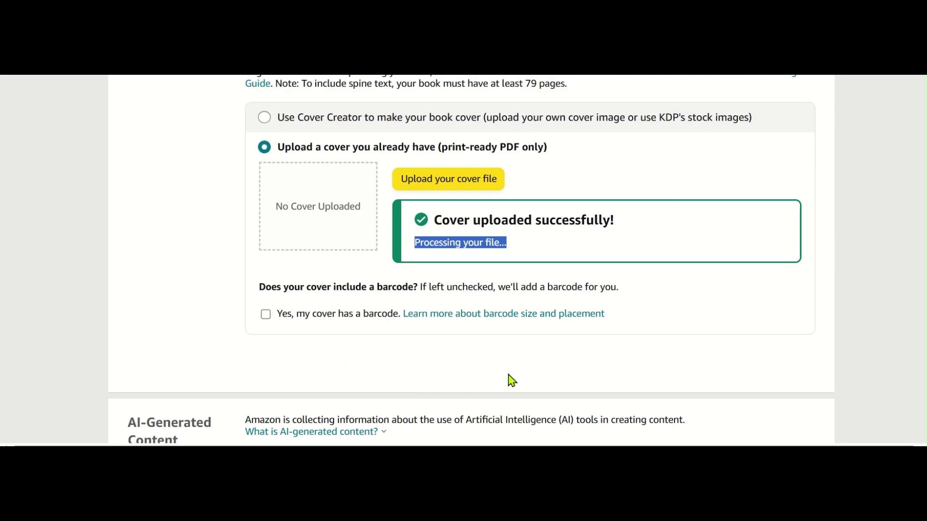
{"action": "left_click", "coordinate": [269, 327]}
{"action": "left_click", "coordinate": [268, 328]}
Declare AI-generated content as Yes, with texts set to "Some sections, with minimal or no editing" and ChatGPT as the tool.
{"action": "scroll", "coordinate": [471, 261], "scroll_direction": "down", "scroll_amount": 1}
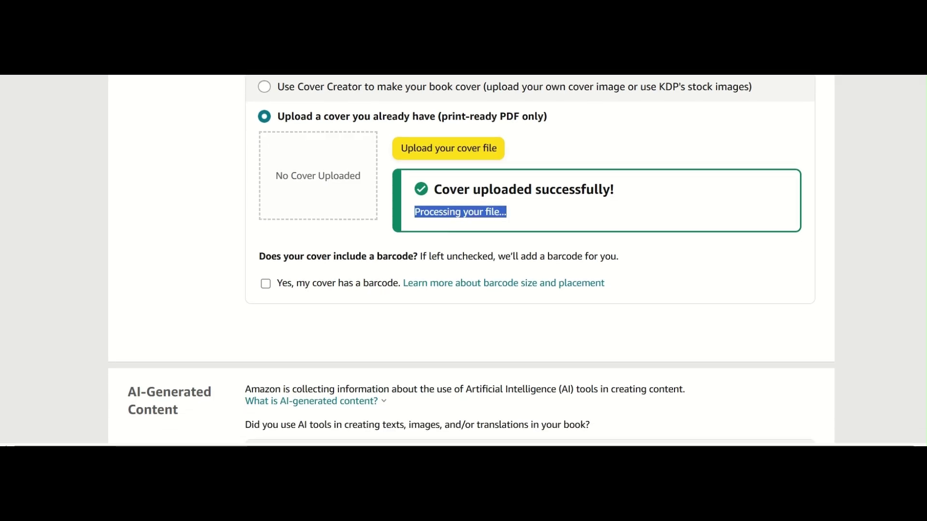
{"action": "scroll", "coordinate": [471, 261], "scroll_direction": "down", "scroll_amount": 4}
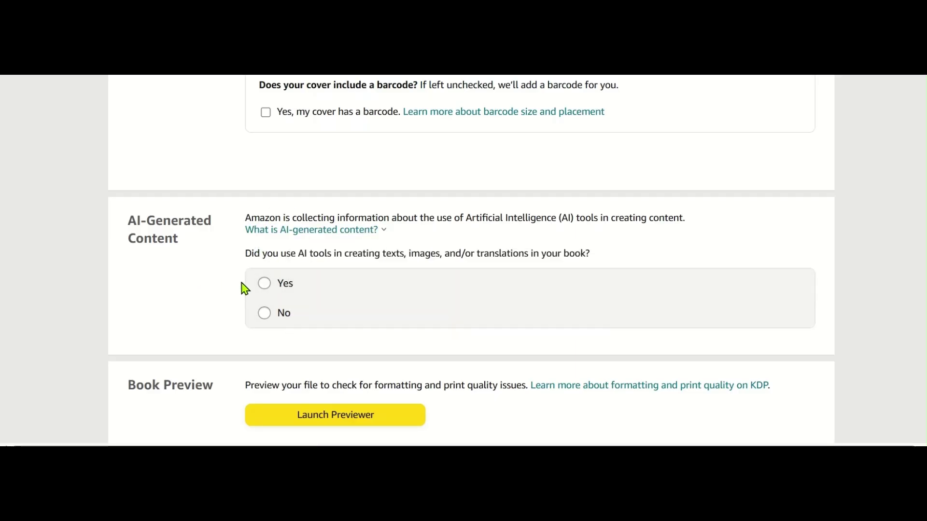
{"action": "left_click", "coordinate": [266, 285]}
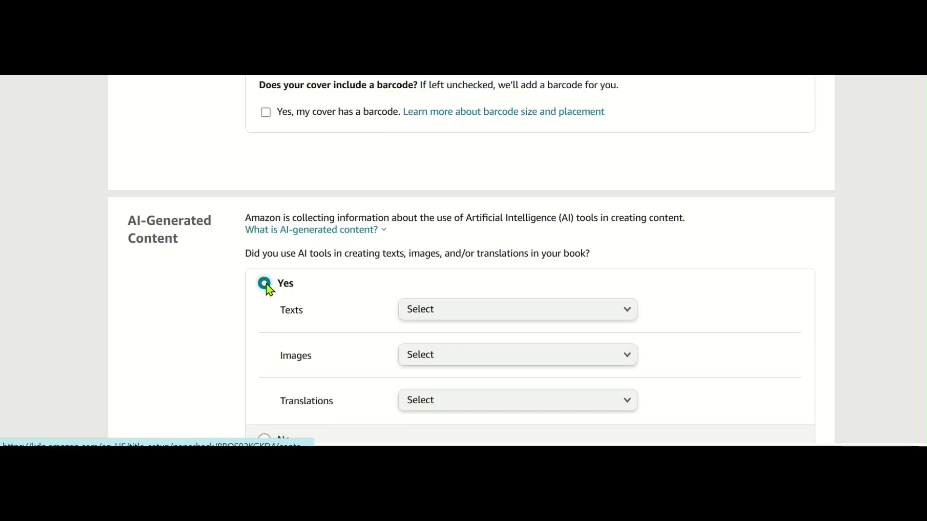
{"action": "left_click", "coordinate": [630, 317]}
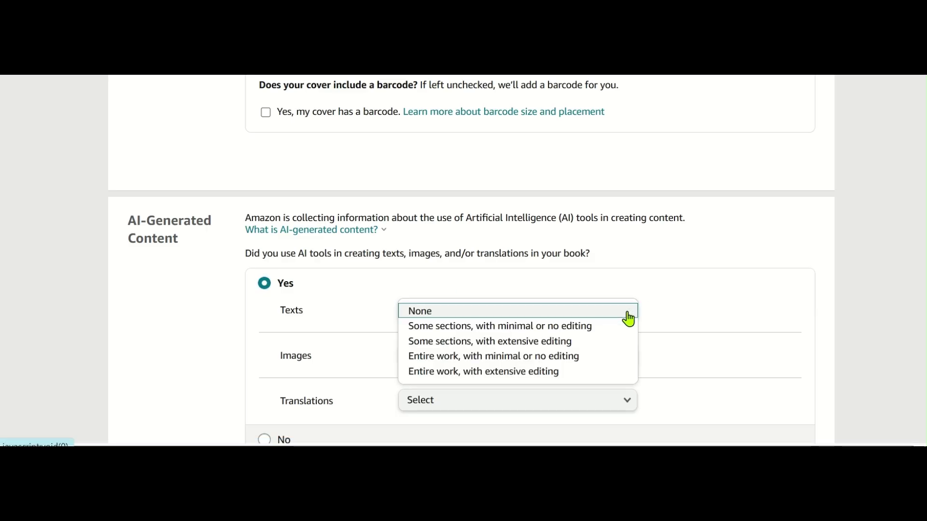
{"action": "left_click", "coordinate": [471, 332]}
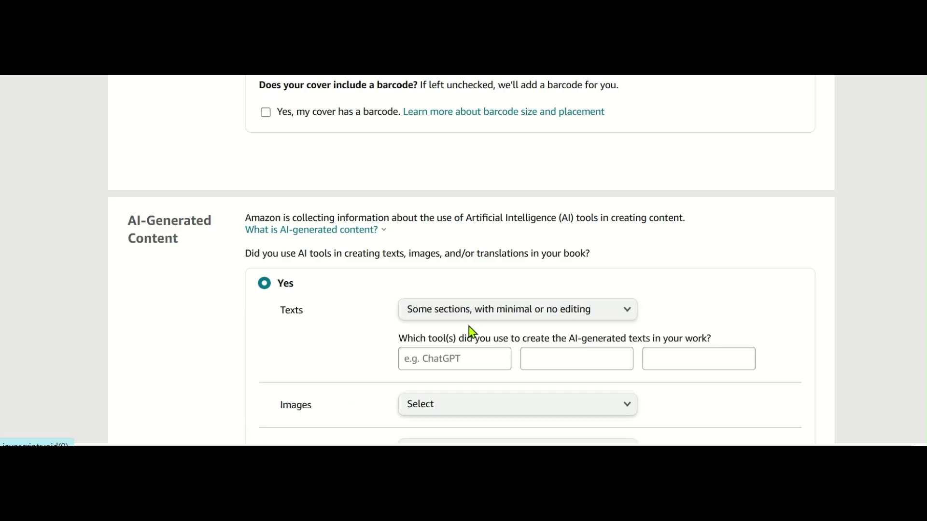
{"action": "left_click", "coordinate": [473, 358]}
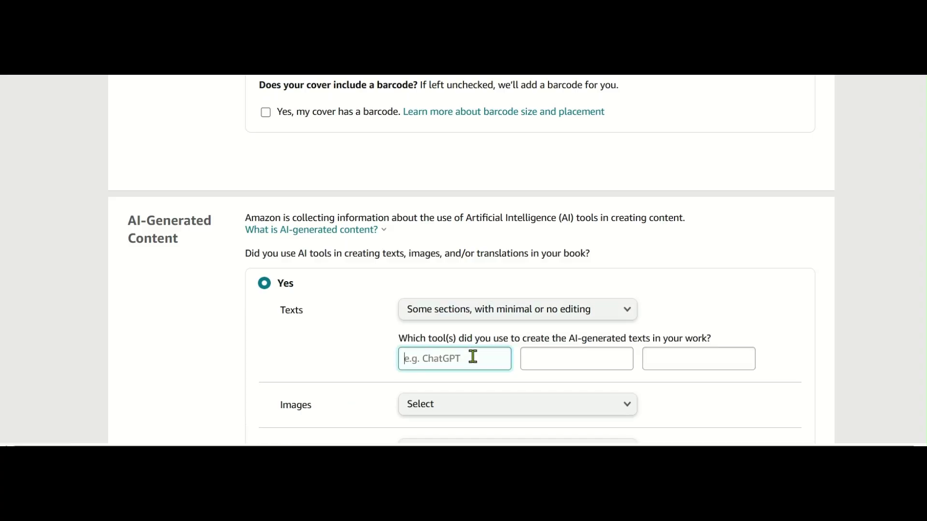
{"action": "type", "text": "ChatGP"}
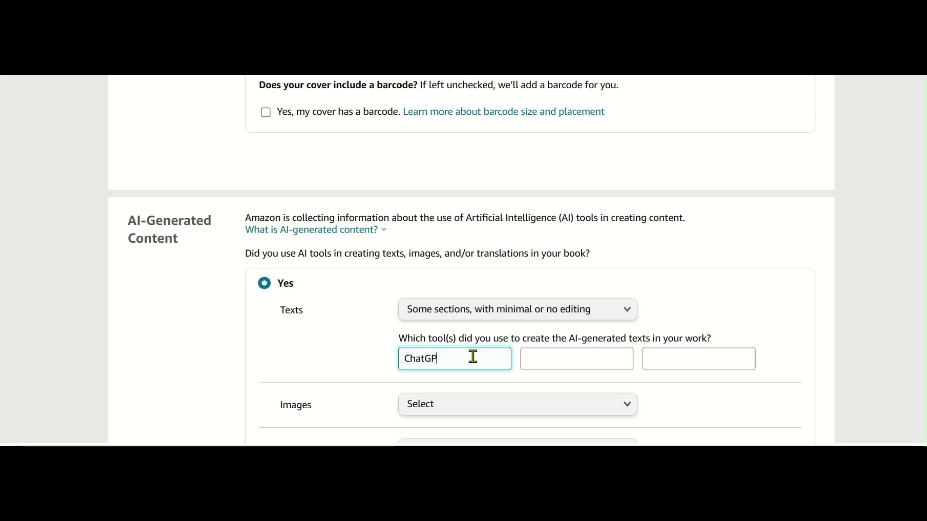
{"action": "type", "text": "T"}
Set AI-generated images to "One or a few AI-generated images, with minimal or no editing" and enter DALL-E as the tool.
{"action": "scroll", "coordinate": [531, 290], "scroll_direction": "down", "scroll_amount": 3}
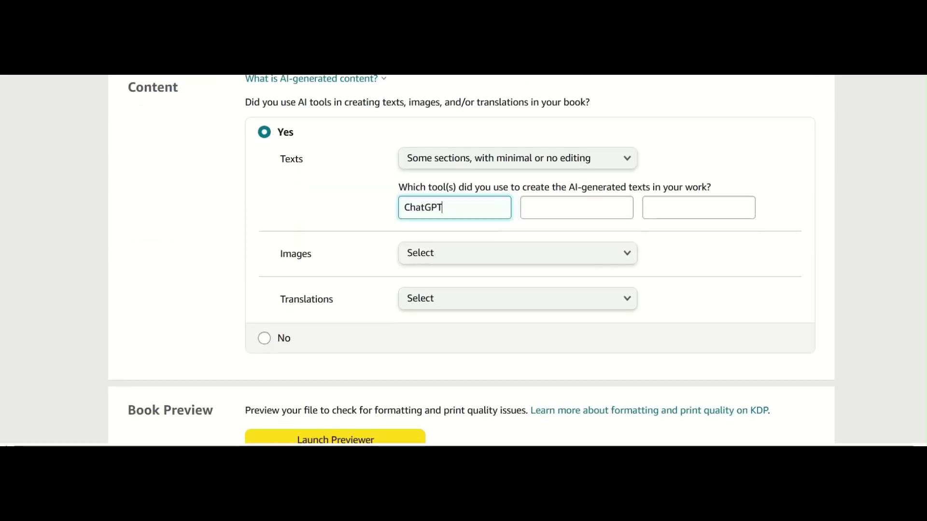
{"action": "left_click", "coordinate": [633, 259]}
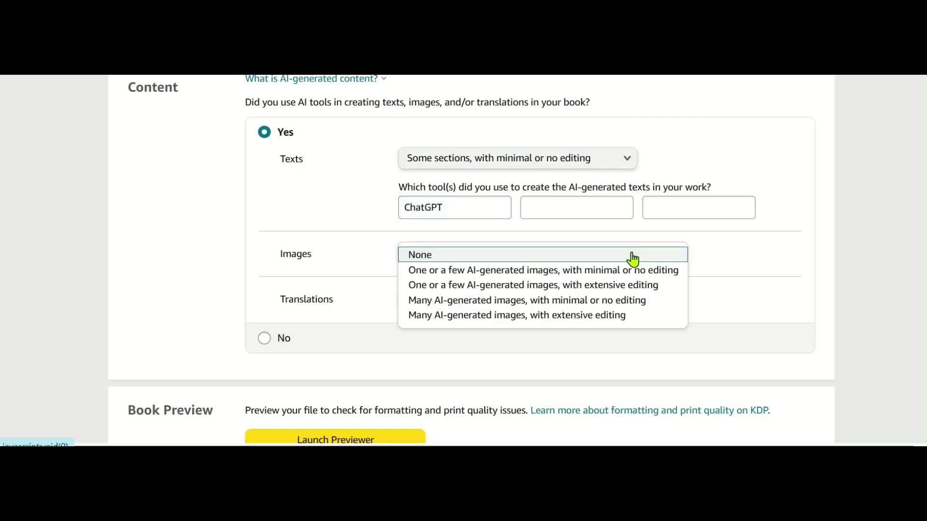
{"action": "left_click", "coordinate": [510, 276]}
{"action": "left_click", "coordinate": [449, 300]}
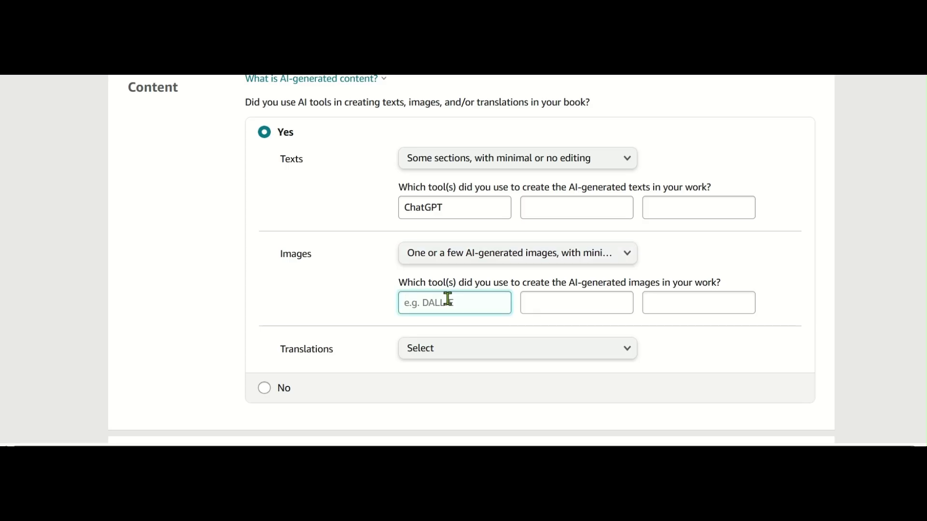
{"action": "type", "text": "DALL-E"}
{"action": "left_click", "coordinate": [780, 361]}
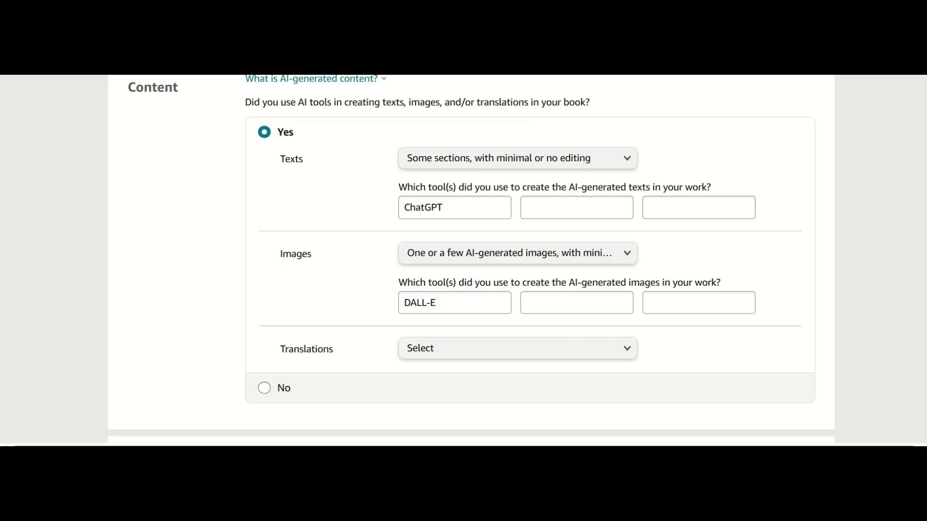
{"action": "scroll", "coordinate": [471, 259], "scroll_direction": "down", "scroll_amount": 3}
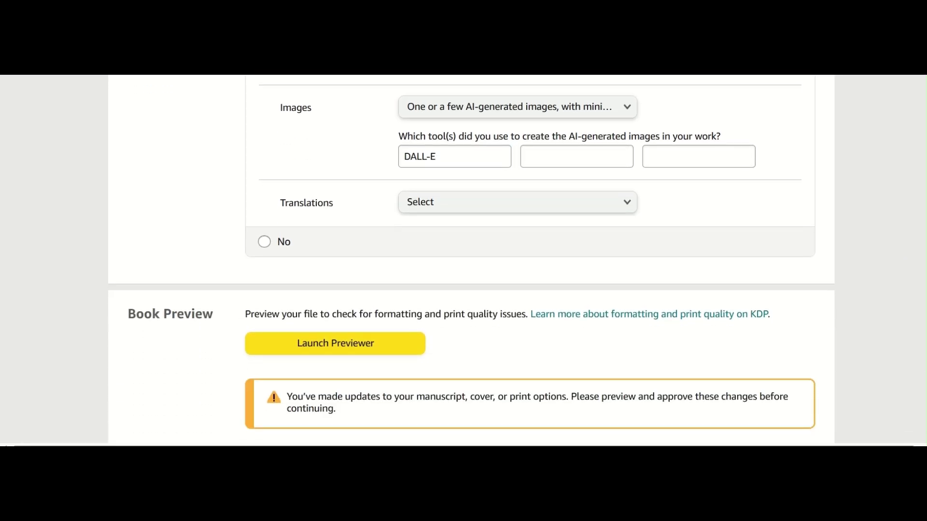
{"action": "scroll", "coordinate": [470, 259], "scroll_direction": "up", "scroll_amount": 2}
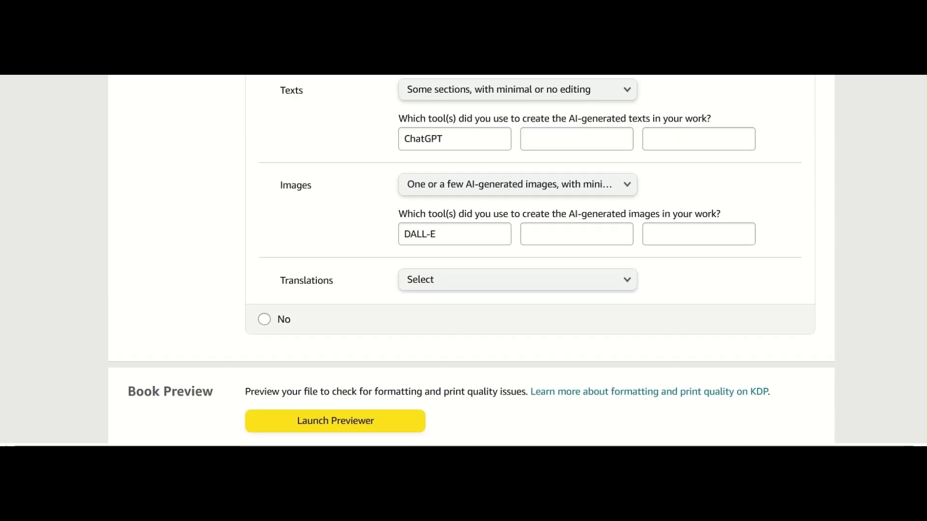
{"action": "scroll", "coordinate": [471, 260], "scroll_direction": "down", "scroll_amount": 1}
{"action": "scroll", "coordinate": [470, 259], "scroll_direction": "up", "scroll_amount": 1}
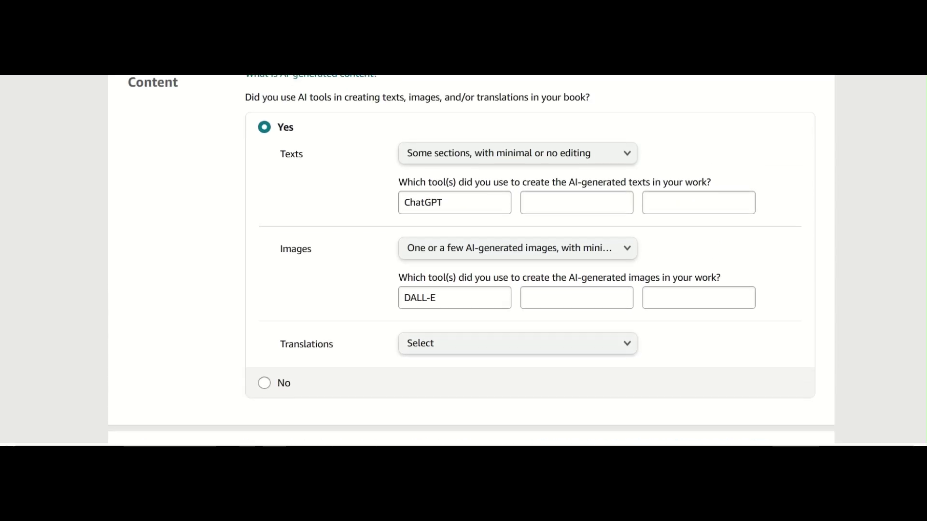
{"action": "scroll", "coordinate": [471, 259], "scroll_direction": "down", "scroll_amount": 3}
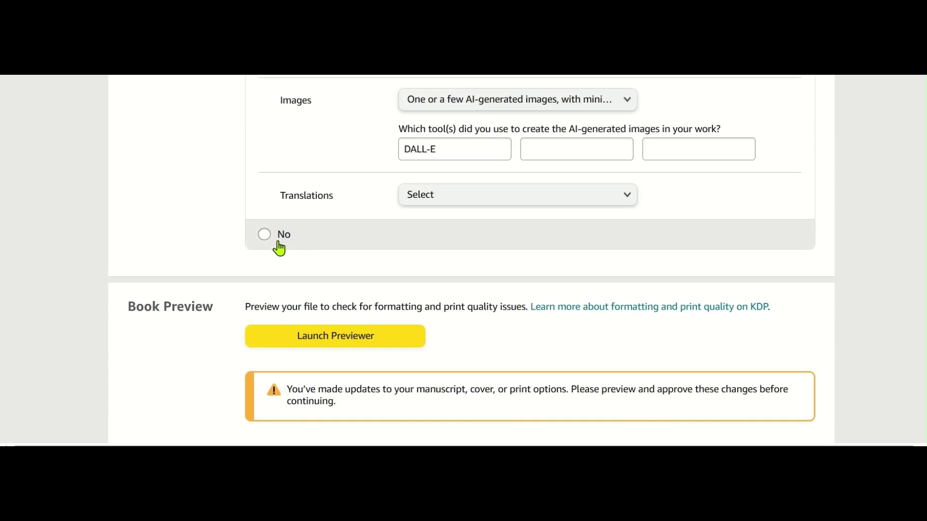
Check the cover upload's processing status and launch the print previewer for the book, continuing despite the browser window size notice.
{"action": "scroll", "coordinate": [471, 260], "scroll_direction": "down", "scroll_amount": 2}
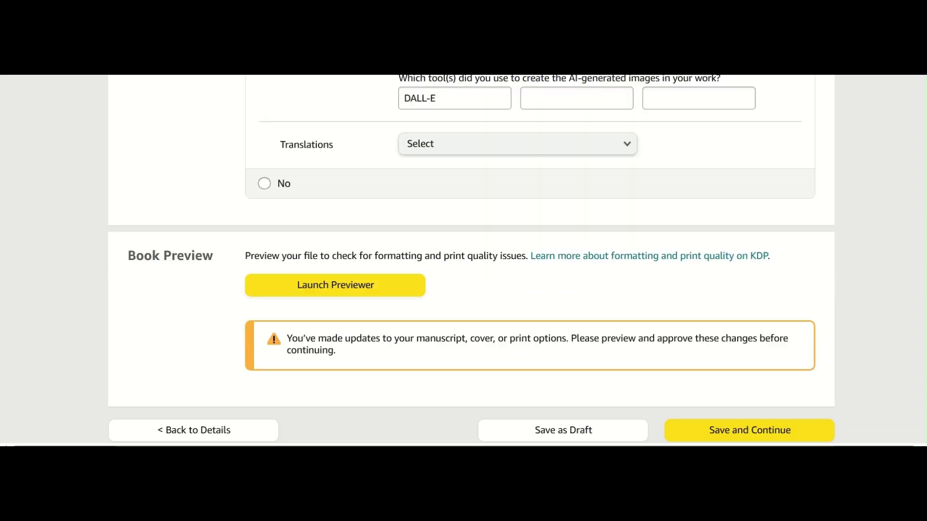
{"action": "scroll", "coordinate": [471, 259], "scroll_direction": "up", "scroll_amount": 1}
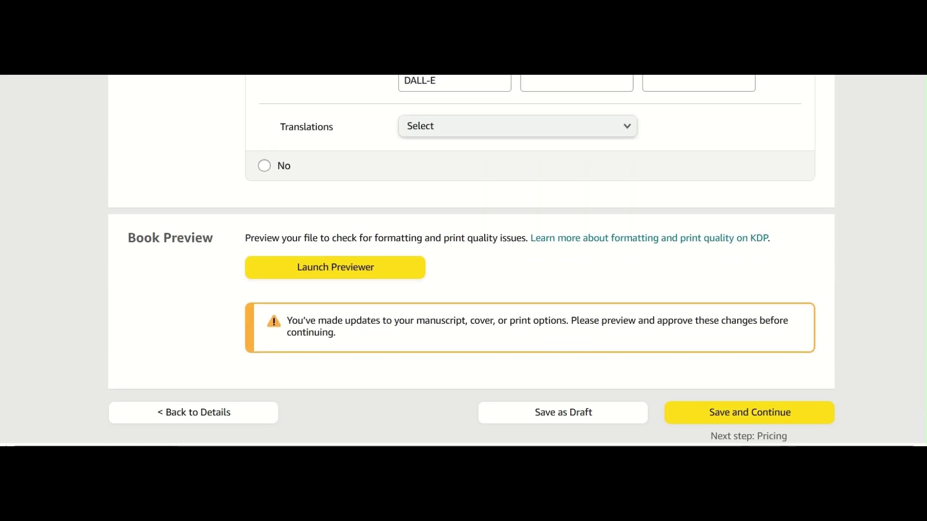
{"action": "left_click", "coordinate": [388, 277]}
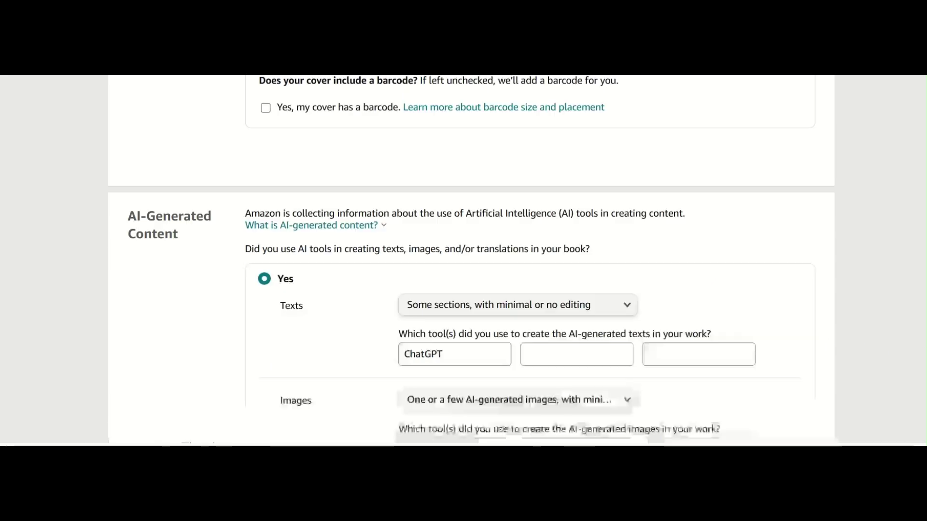
{"action": "scroll", "coordinate": [463, 260], "scroll_direction": "up", "scroll_amount": 10}
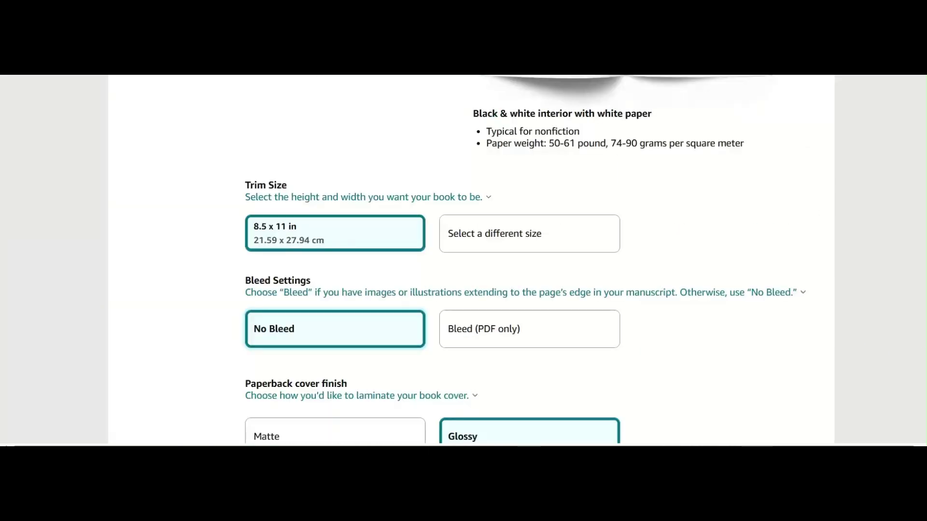
{"action": "scroll", "coordinate": [463, 261], "scroll_direction": "down", "scroll_amount": 5}
{"action": "scroll", "coordinate": [463, 260], "scroll_direction": "down", "scroll_amount": 5}
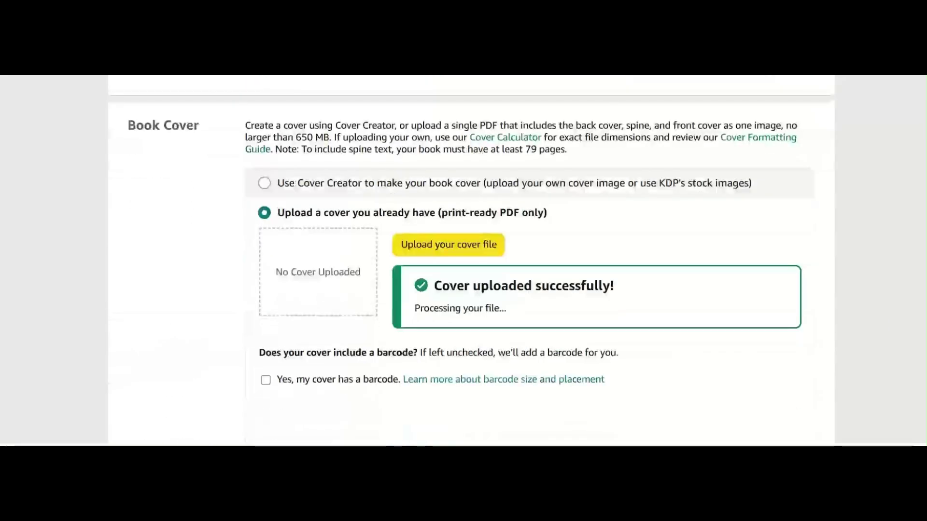
{"action": "scroll", "coordinate": [463, 260], "scroll_direction": "down", "scroll_amount": 1}
{"action": "scroll", "coordinate": [464, 261], "scroll_direction": "down", "scroll_amount": 12}
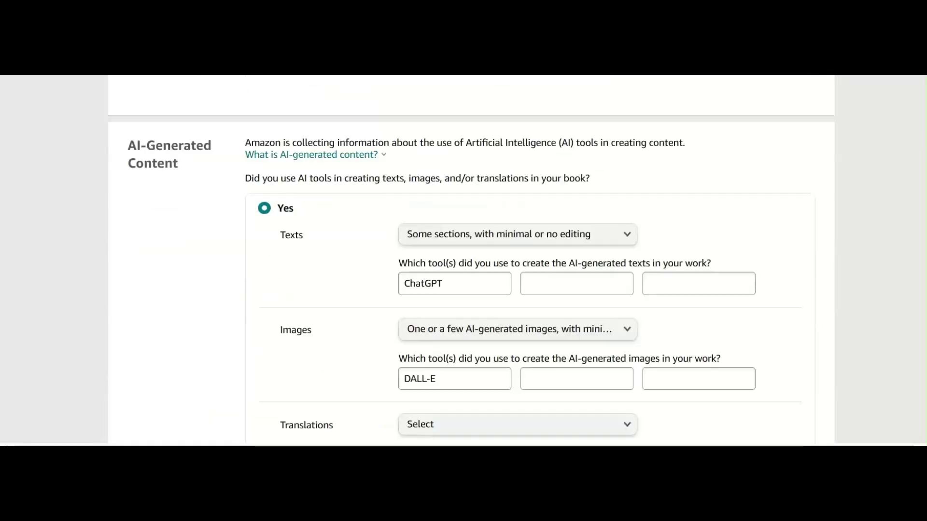
{"action": "scroll", "coordinate": [464, 261], "scroll_direction": "down", "scroll_amount": 2}
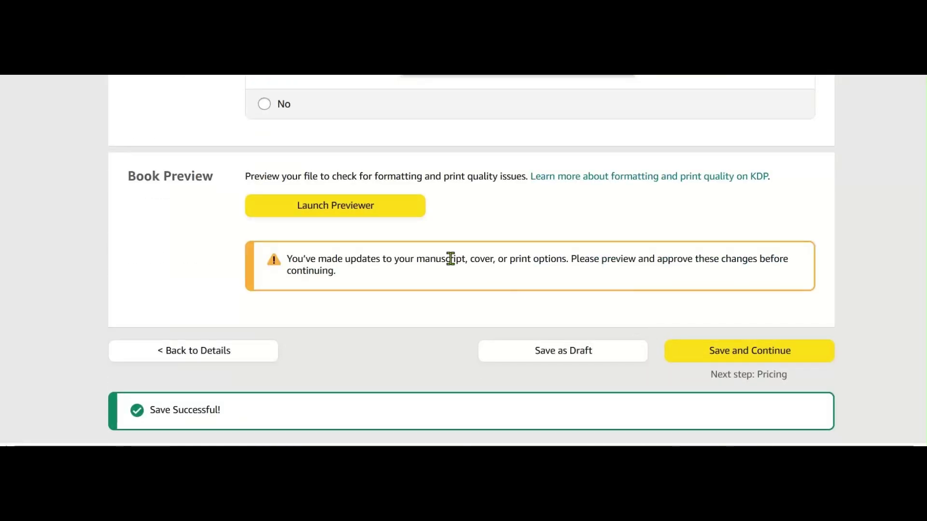
{"action": "left_click", "coordinate": [374, 215]}
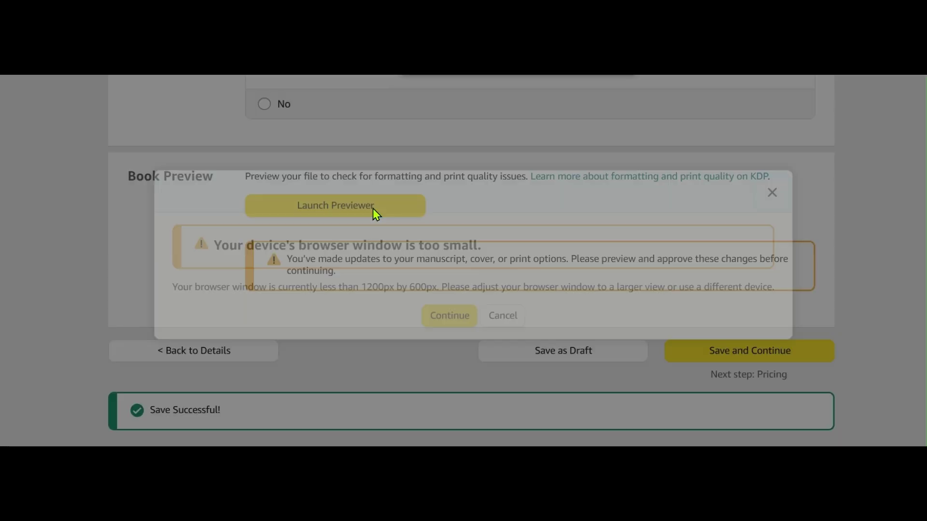
{"action": "left_click", "coordinate": [439, 318]}
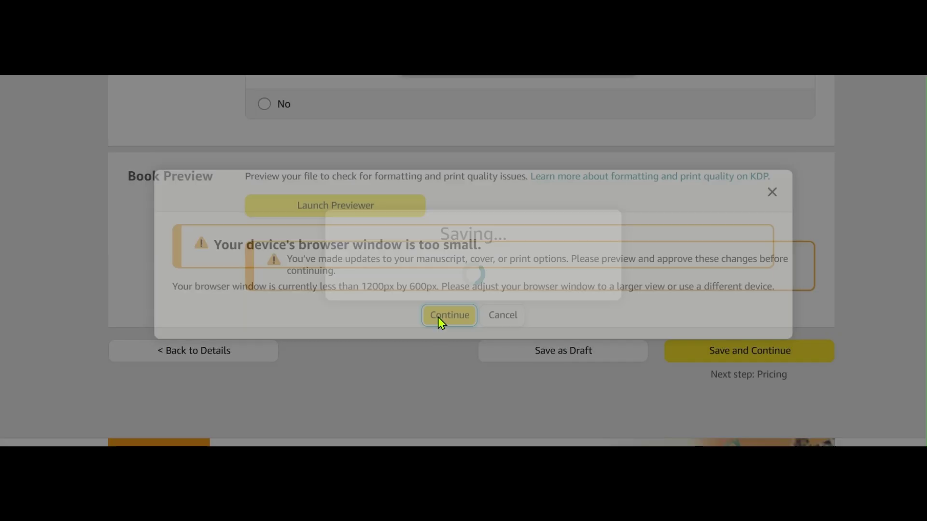
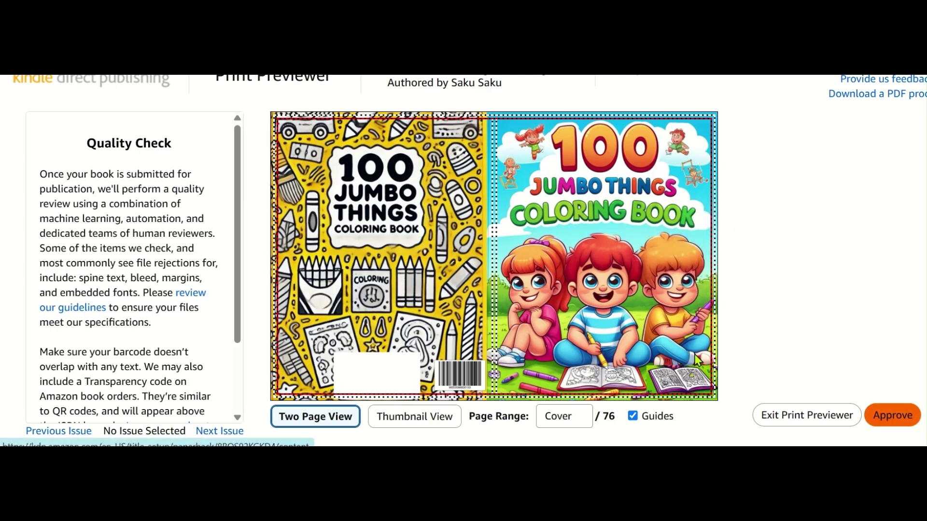
Page through the two-page print preview from the cover to pages 12-13 and approve the book.
{"action": "left_click", "coordinate": [692, 255]}
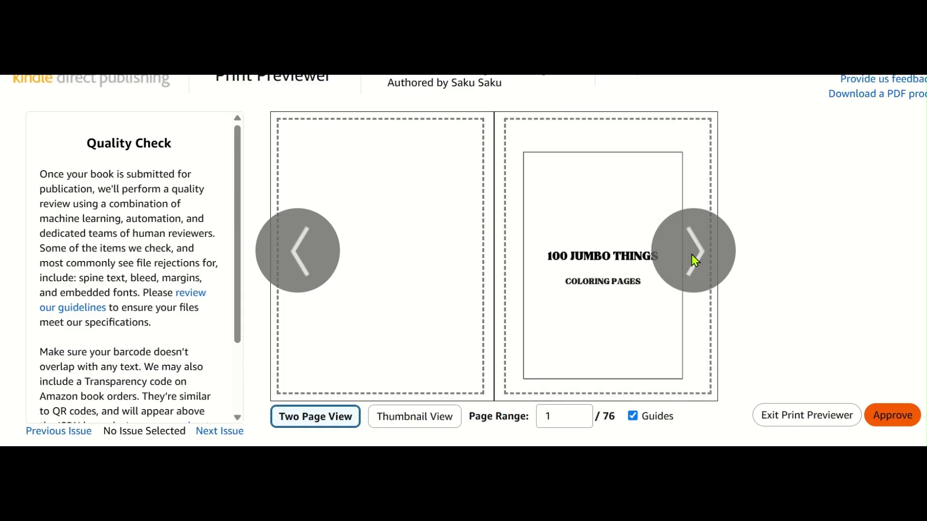
{"action": "left_click", "coordinate": [691, 255]}
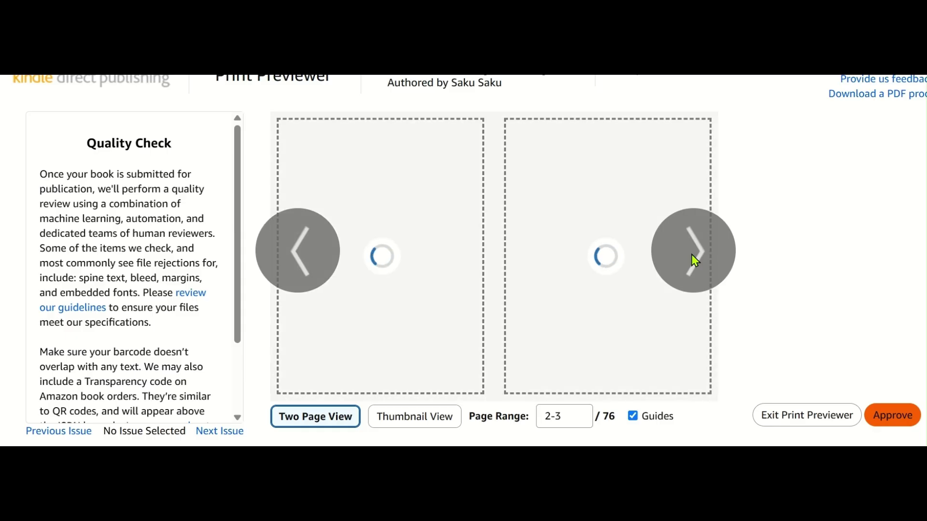
{"action": "left_click", "coordinate": [691, 255]}
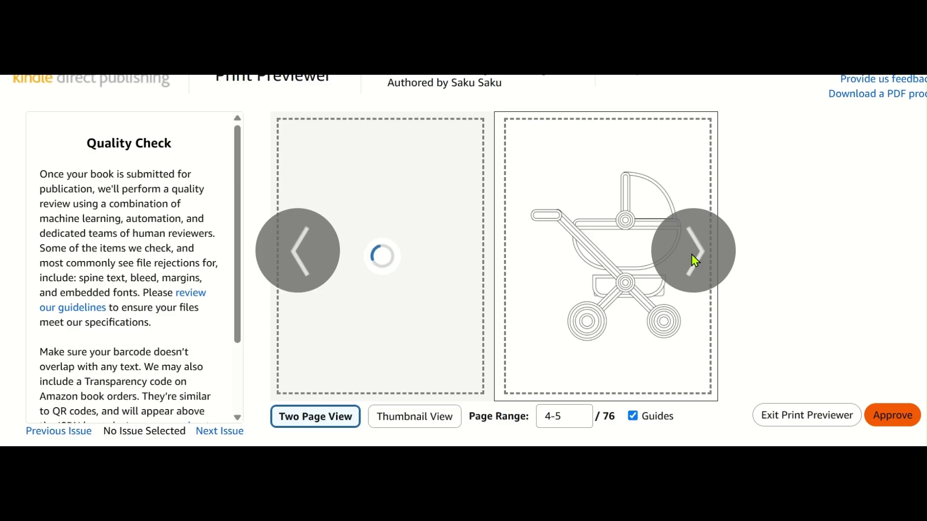
{"action": "left_click", "coordinate": [692, 254]}
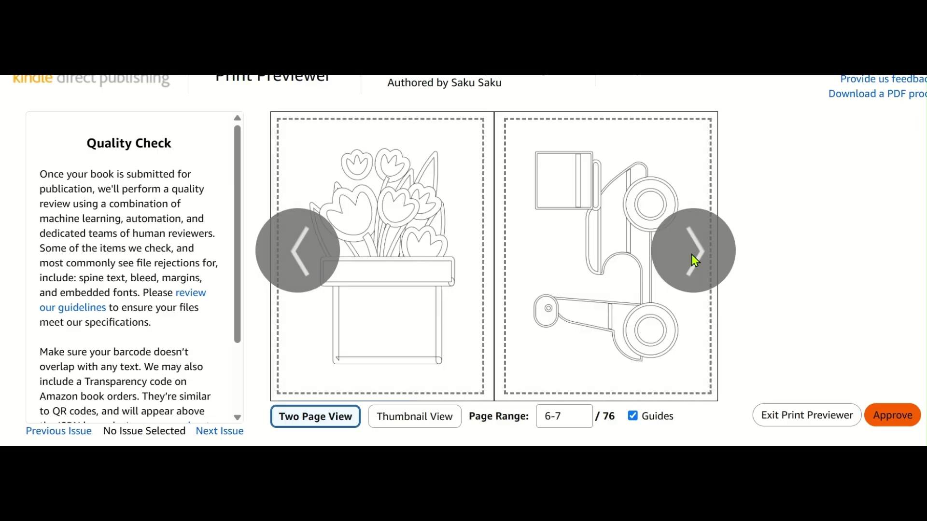
{"action": "left_click", "coordinate": [692, 255]}
{"action": "left_click", "coordinate": [691, 254]}
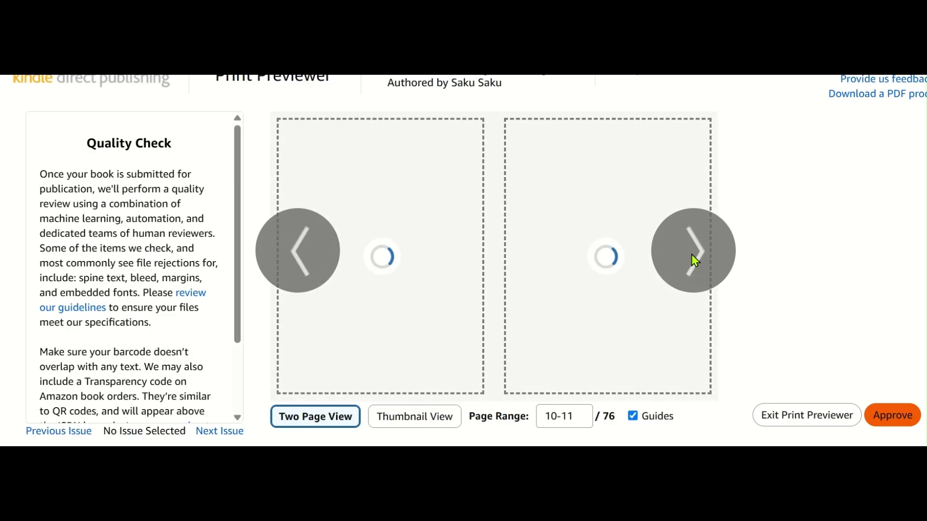
{"action": "left_click", "coordinate": [695, 260]}
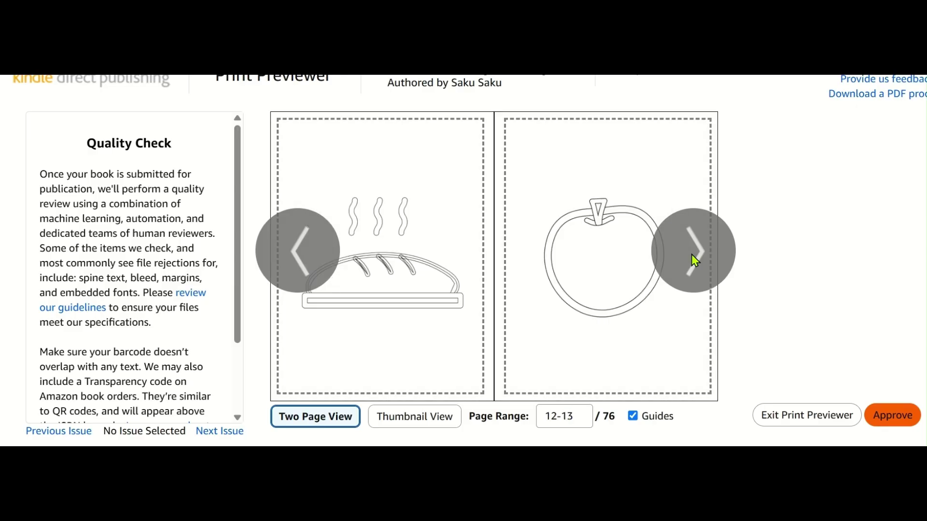
{"action": "left_click", "coordinate": [890, 420]}
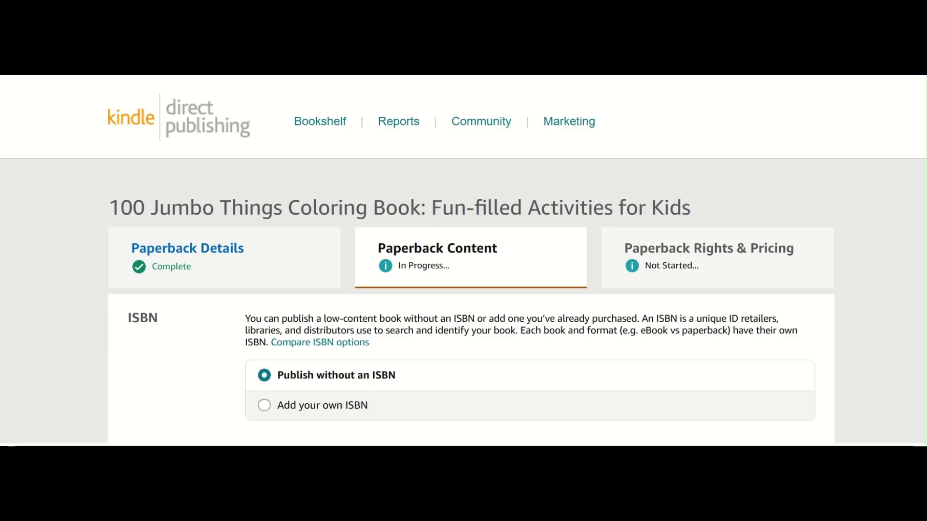
Review the ISBN, print options, and manuscript and cover upload status on the Paperback Content page.
{"action": "scroll", "coordinate": [464, 261], "scroll_direction": "down", "scroll_amount": 5}
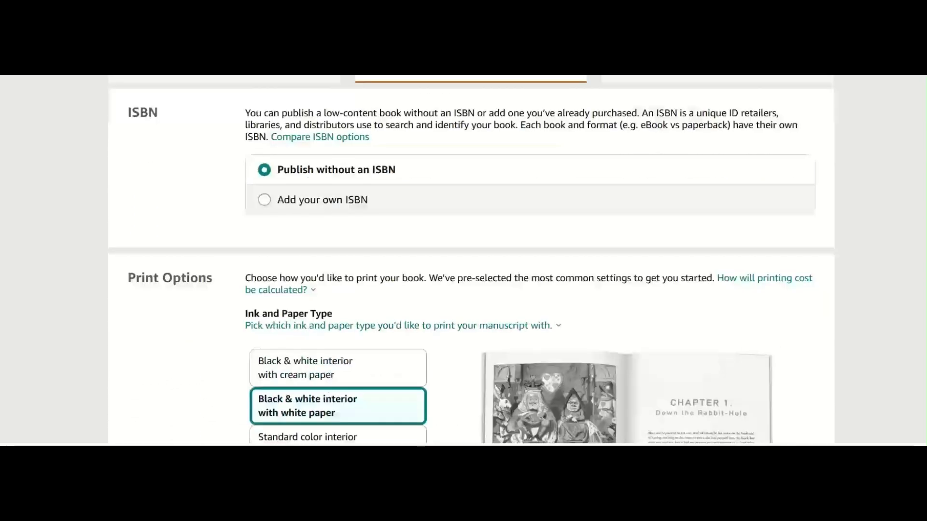
{"action": "scroll", "coordinate": [464, 261], "scroll_direction": "down", "scroll_amount": 10}
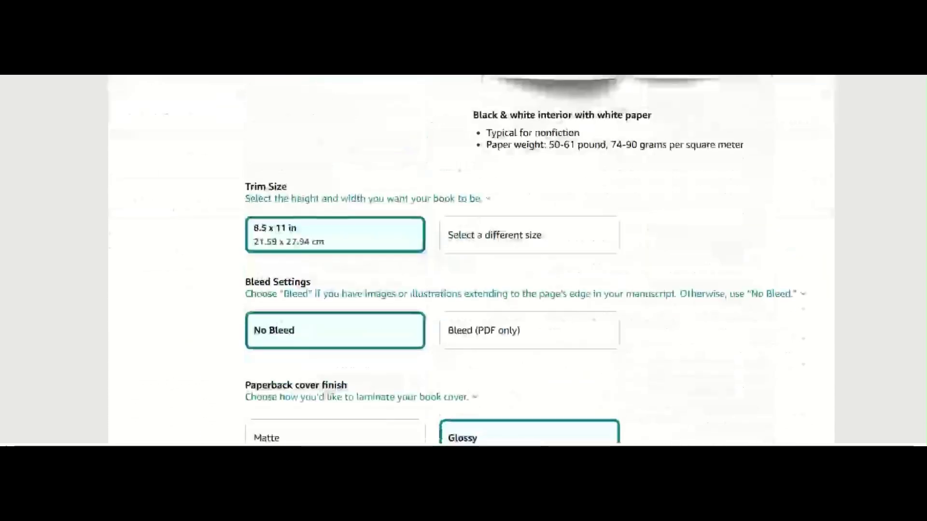
{"action": "scroll", "coordinate": [463, 260], "scroll_direction": "down", "scroll_amount": 7}
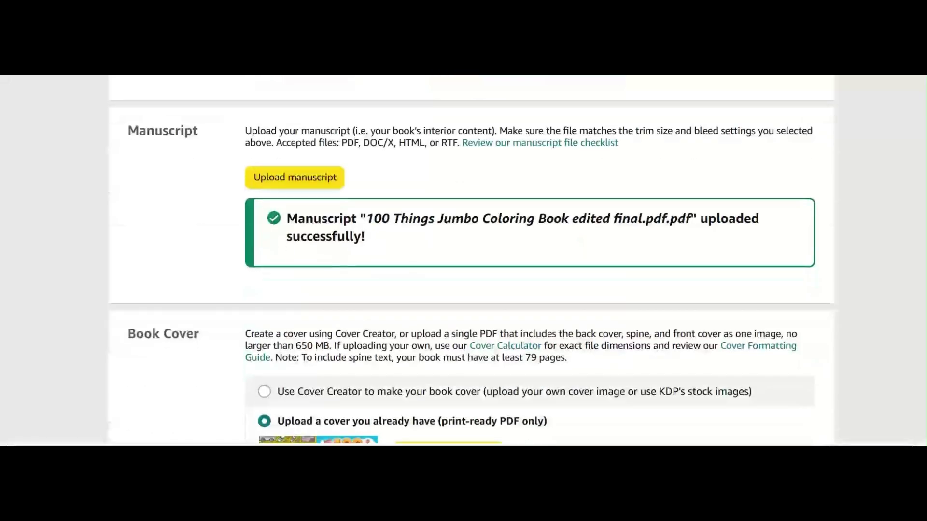
{"action": "scroll", "coordinate": [848, 262], "scroll_direction": "up", "scroll_amount": 1}
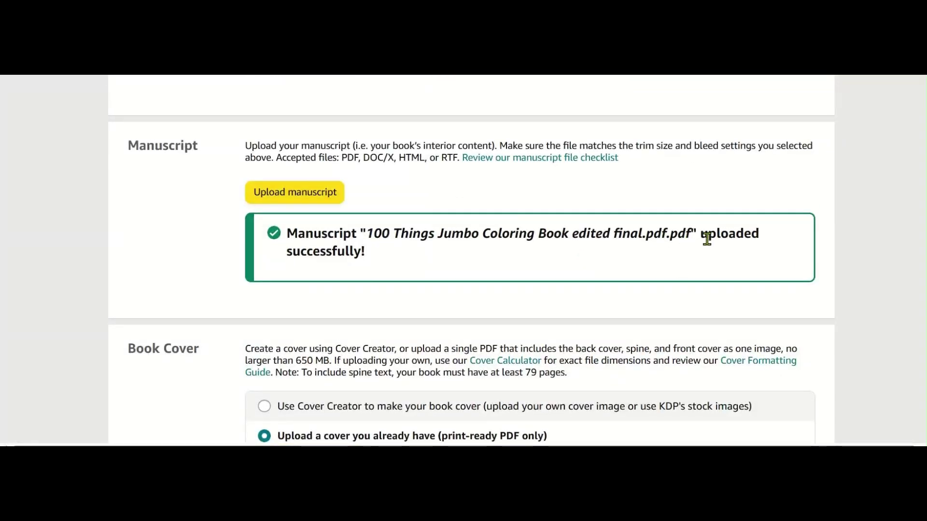
{"action": "left_click_drag", "start_coordinate": [707, 238], "coordinate": [728, 262]}
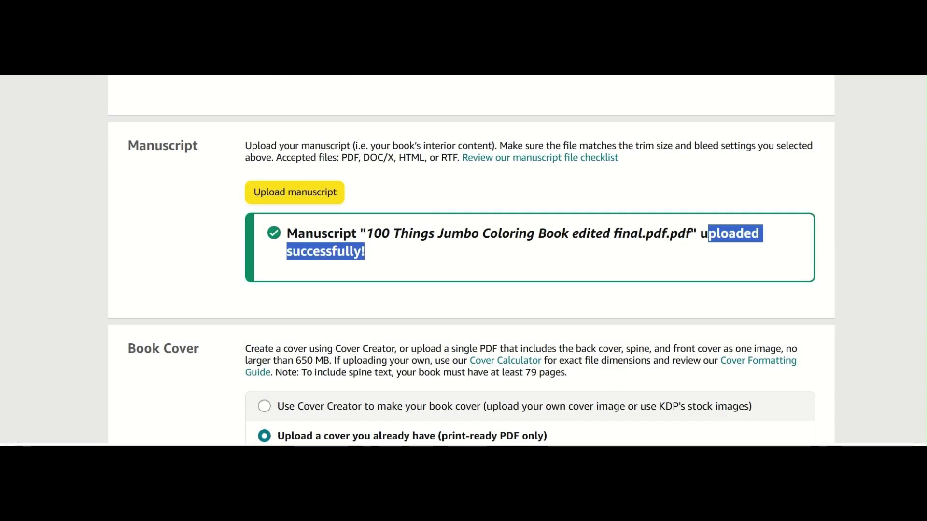
{"action": "scroll", "coordinate": [464, 260], "scroll_direction": "down", "scroll_amount": 5}
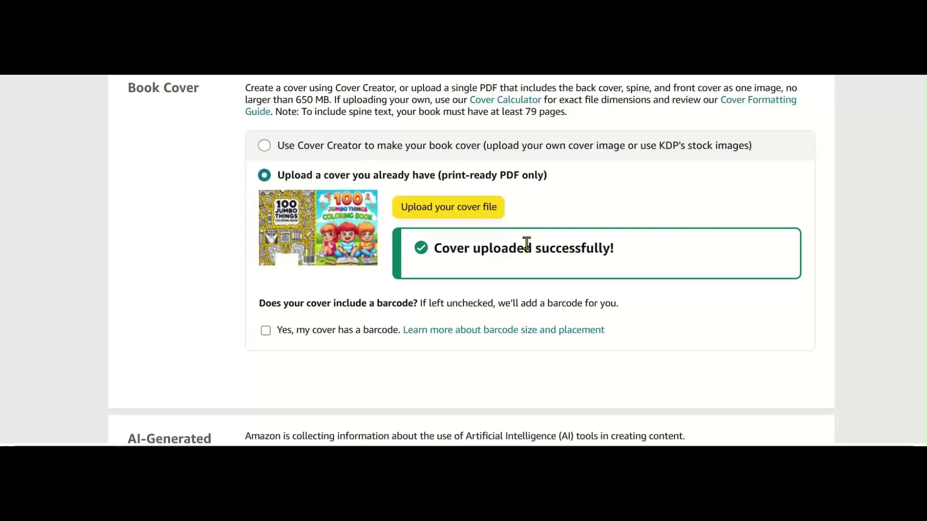
{"action": "left_click_drag", "start_coordinate": [527, 244], "coordinate": [647, 262]}
{"action": "scroll", "coordinate": [463, 261], "scroll_direction": "down", "scroll_amount": 8}
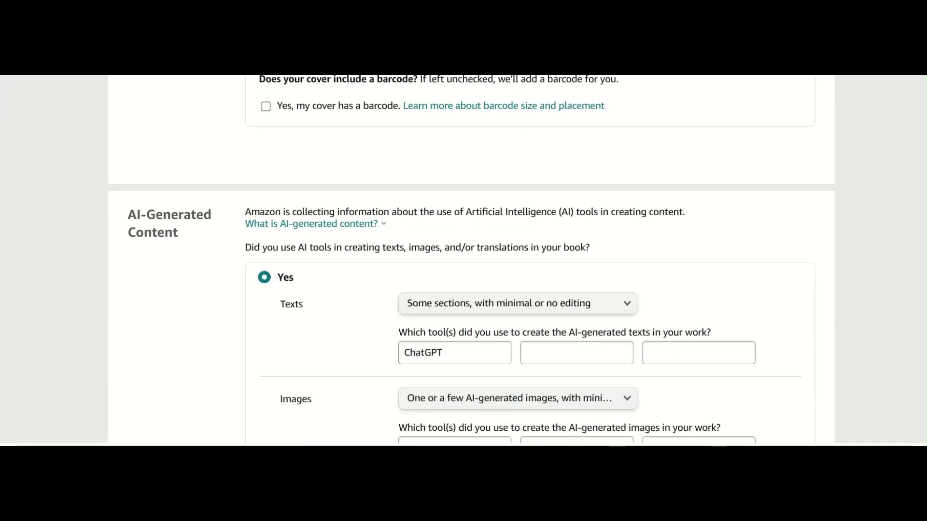
Review the printing cost per book on Amazon.com in the Summary, then save the paperback content and continue to pricing.
{"action": "scroll", "coordinate": [464, 261], "scroll_direction": "down", "scroll_amount": 5}
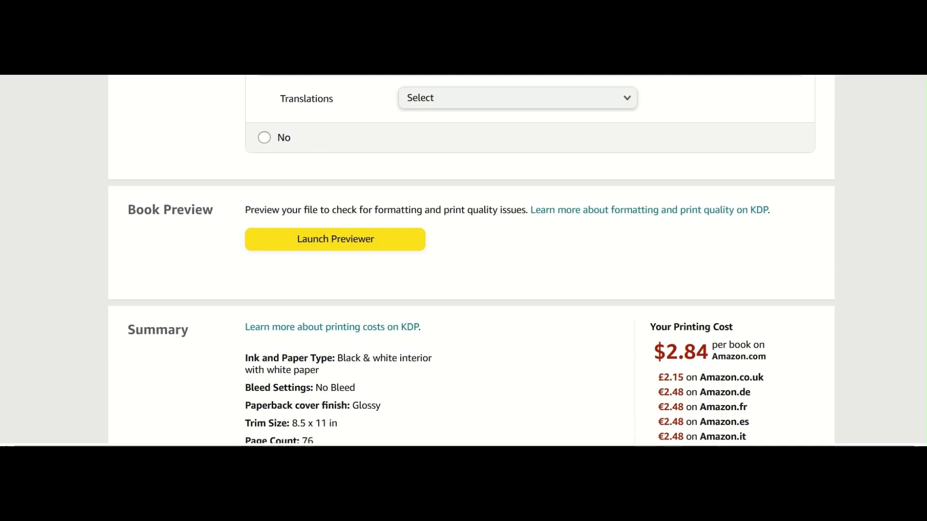
{"action": "scroll", "coordinate": [463, 261], "scroll_direction": "down", "scroll_amount": 4}
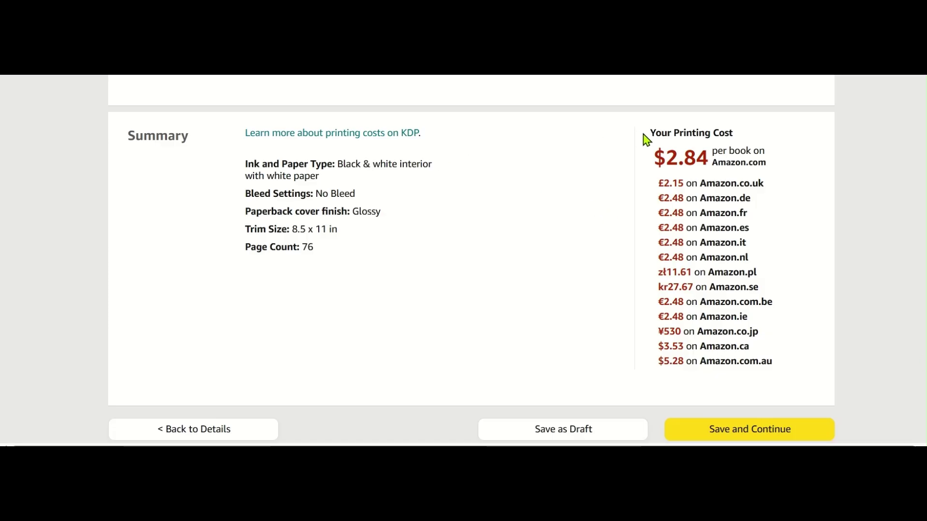
{"action": "left_click_drag", "start_coordinate": [647, 140], "coordinate": [736, 175]}
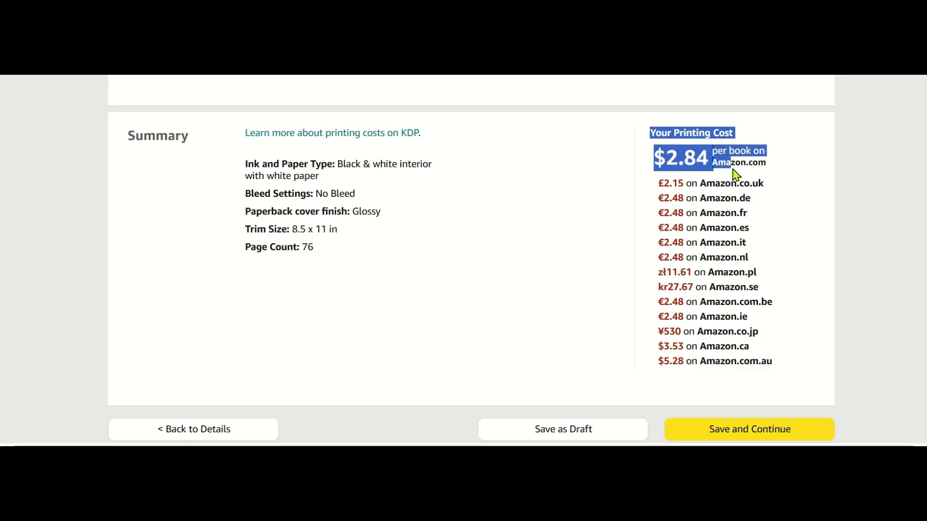
{"action": "left_click", "coordinate": [670, 156]}
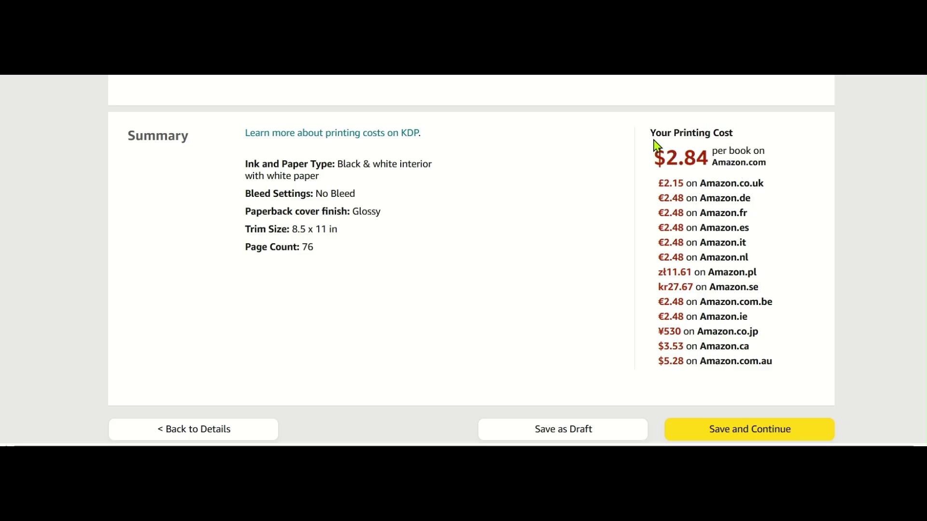
{"action": "left_click_drag", "start_coordinate": [651, 134], "coordinate": [728, 163]}
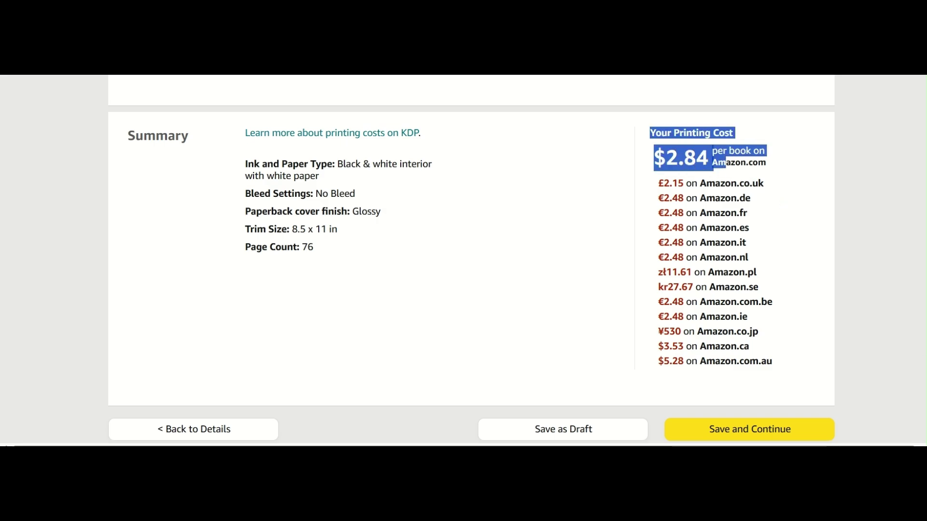
{"action": "scroll", "coordinate": [464, 261], "scroll_direction": "down", "scroll_amount": 3}
{"action": "left_click", "coordinate": [790, 281]}
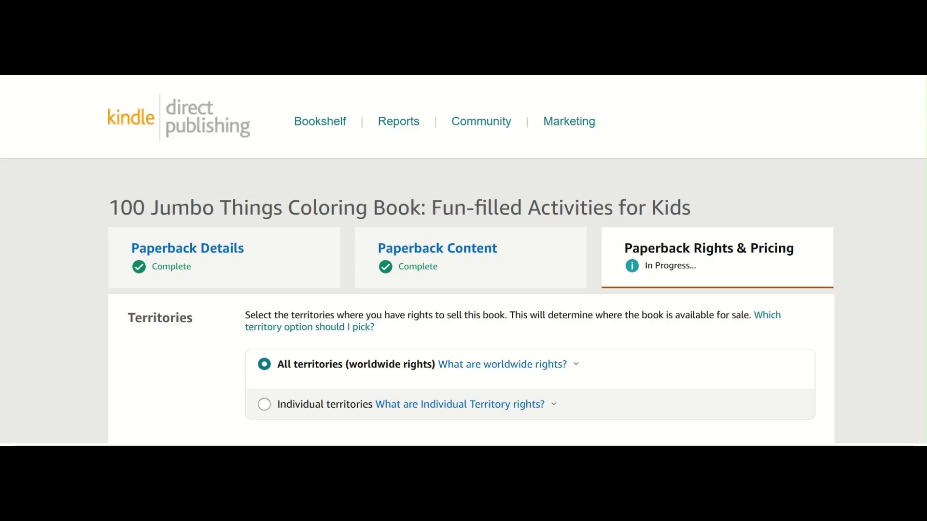
Review the Territories and Primary marketplace settings on the Paperback Rights & Pricing page.
{"action": "scroll", "coordinate": [923, 120], "scroll_direction": "down", "scroll_amount": 5}
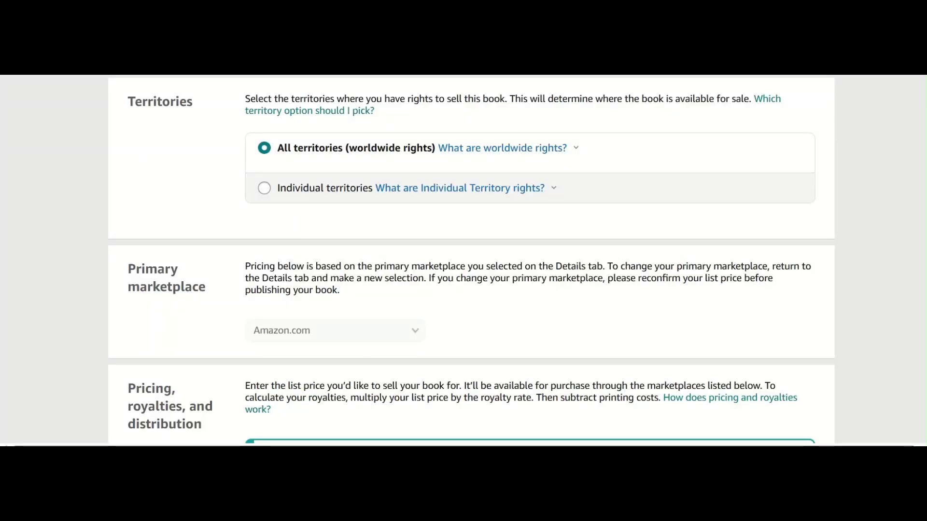
{"action": "scroll", "coordinate": [463, 261], "scroll_direction": "up", "scroll_amount": 2}
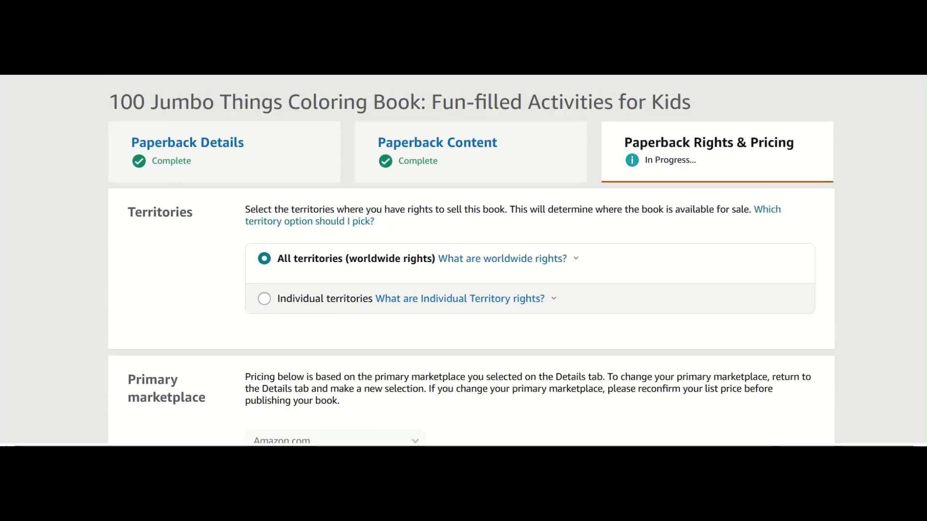
{"action": "scroll", "coordinate": [464, 260], "scroll_direction": "down", "scroll_amount": 2}
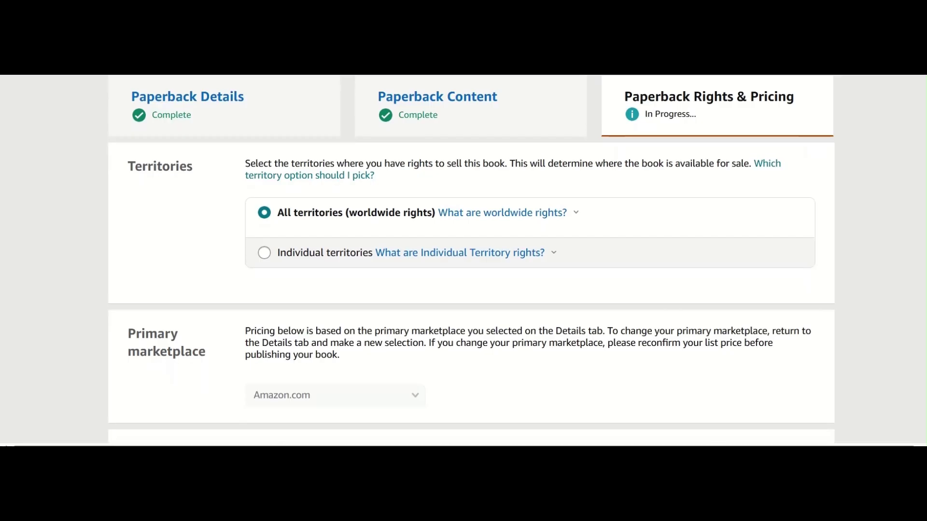
{"action": "scroll", "coordinate": [464, 261], "scroll_direction": "up", "scroll_amount": 2}
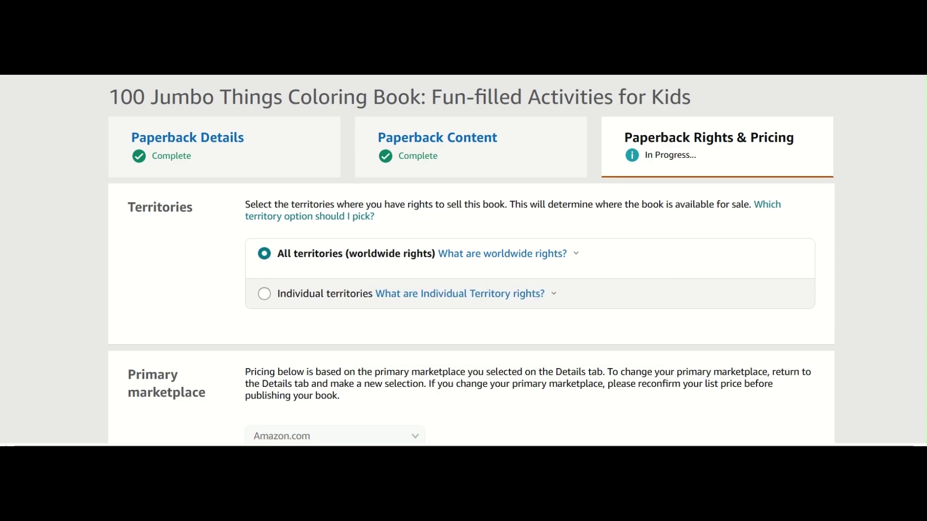
{"action": "scroll", "coordinate": [464, 261], "scroll_direction": "down", "scroll_amount": 2}
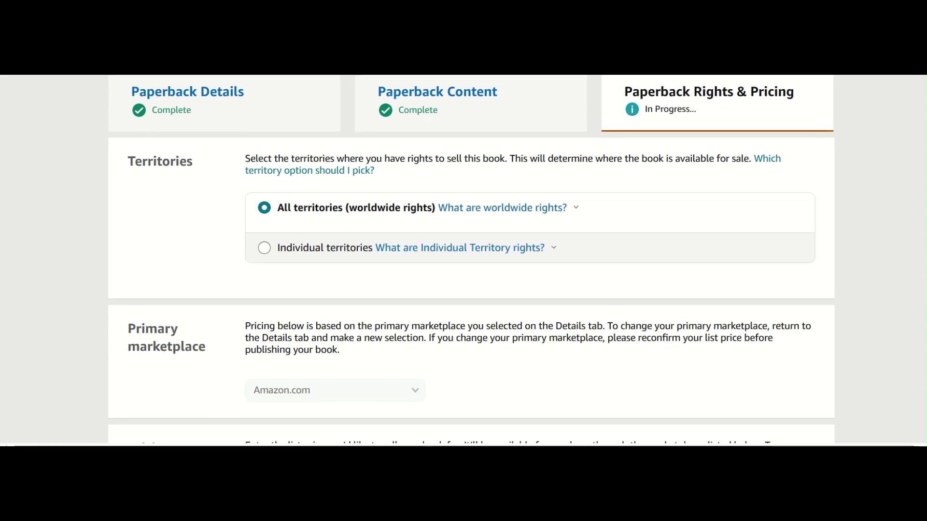
Choose all territories (worldwide rights) as the book's sales territories and check the primary marketplace.
{"action": "scroll", "coordinate": [464, 260], "scroll_direction": "up", "scroll_amount": 1}
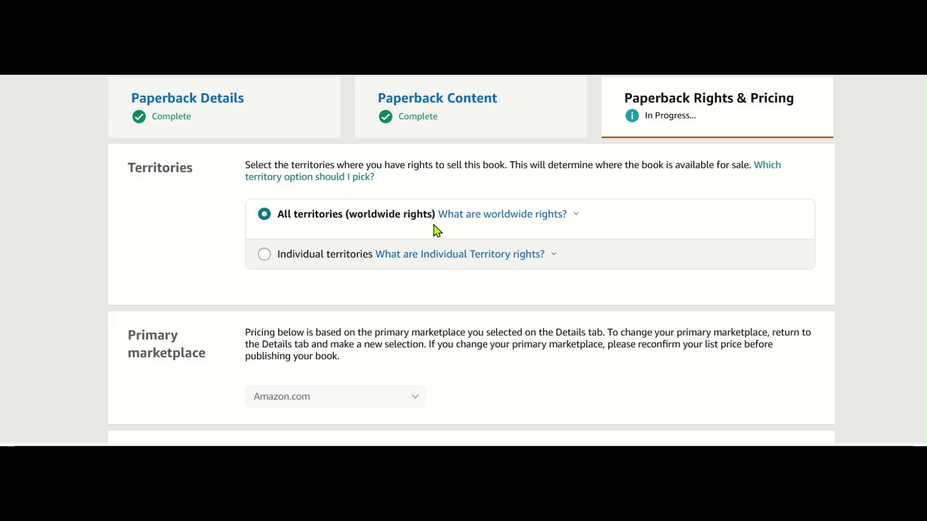
{"action": "left_click", "coordinate": [276, 221]}
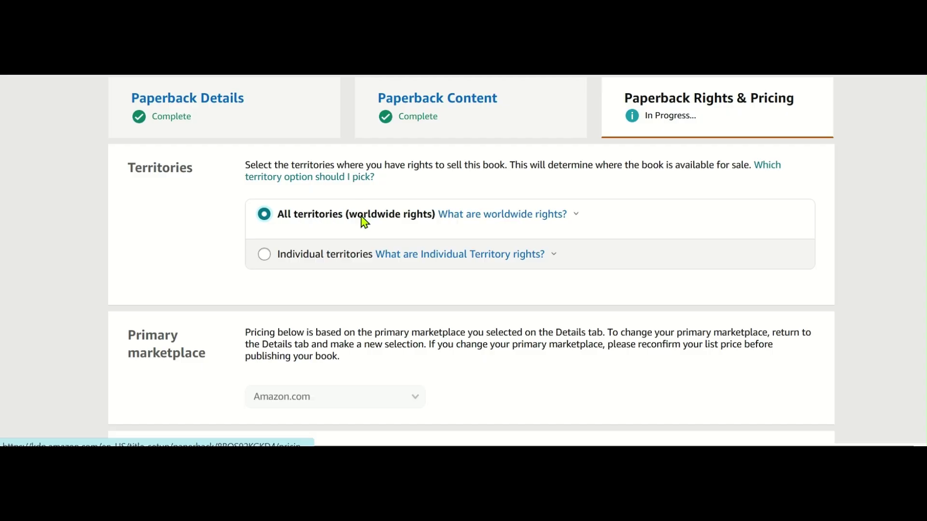
{"action": "scroll", "coordinate": [471, 261], "scroll_direction": "down", "scroll_amount": 2}
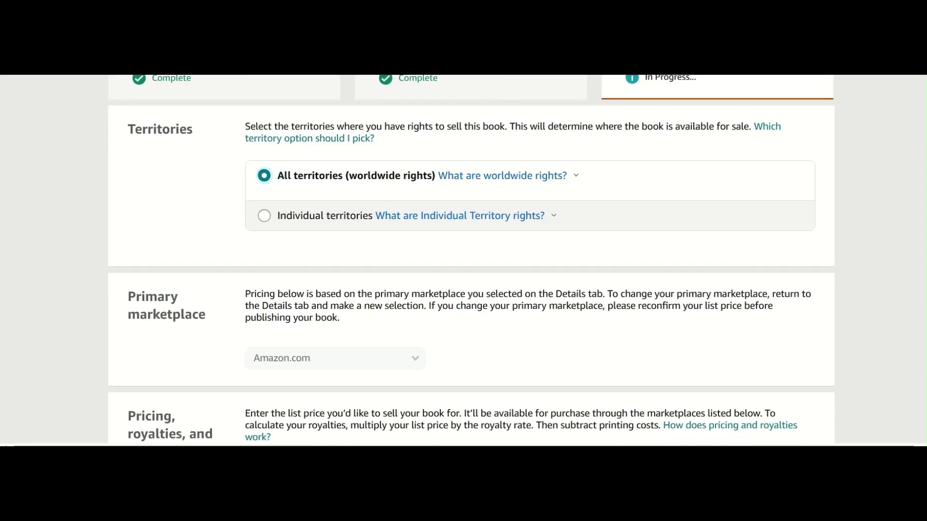
{"action": "scroll", "coordinate": [471, 261], "scroll_direction": "down", "scroll_amount": 3}
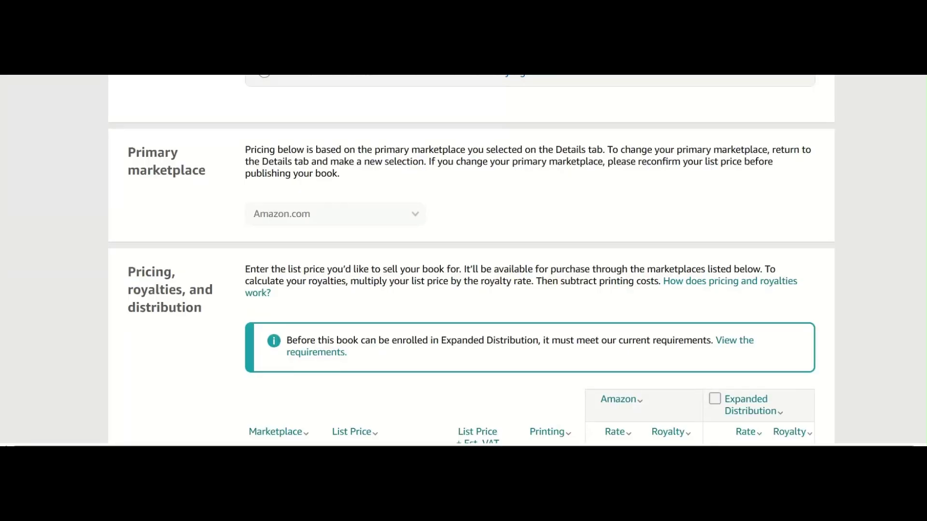
{"action": "scroll", "coordinate": [471, 261], "scroll_direction": "up", "scroll_amount": 3}
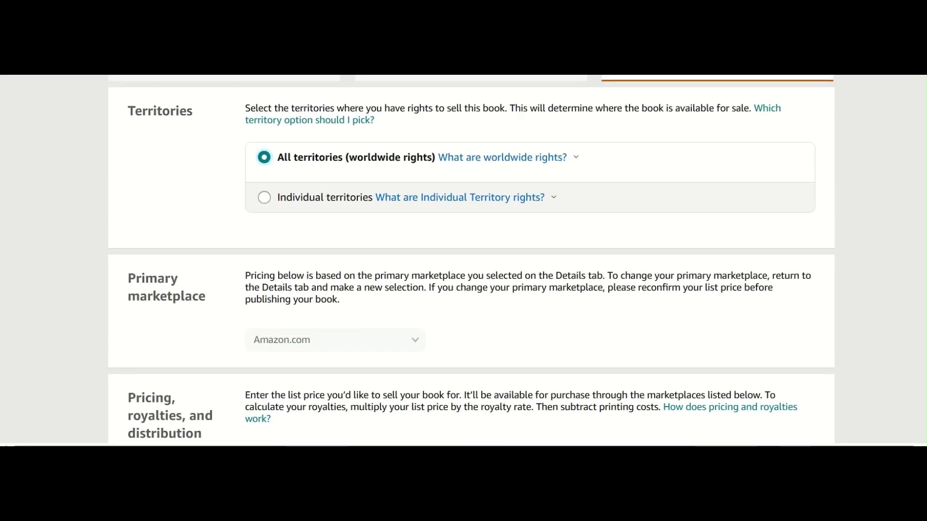
{"action": "scroll", "coordinate": [471, 261], "scroll_direction": "down", "scroll_amount": 1}
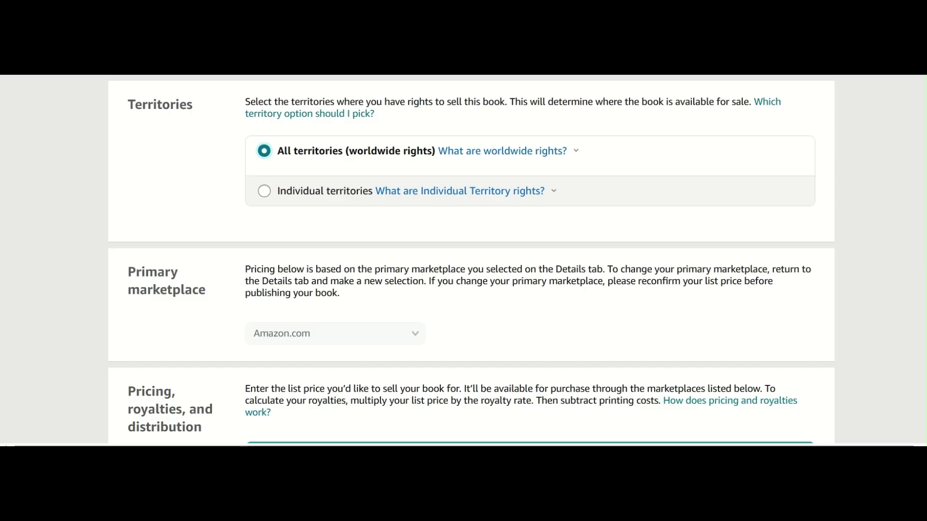
{"action": "scroll", "coordinate": [471, 260], "scroll_direction": "down", "scroll_amount": 2}
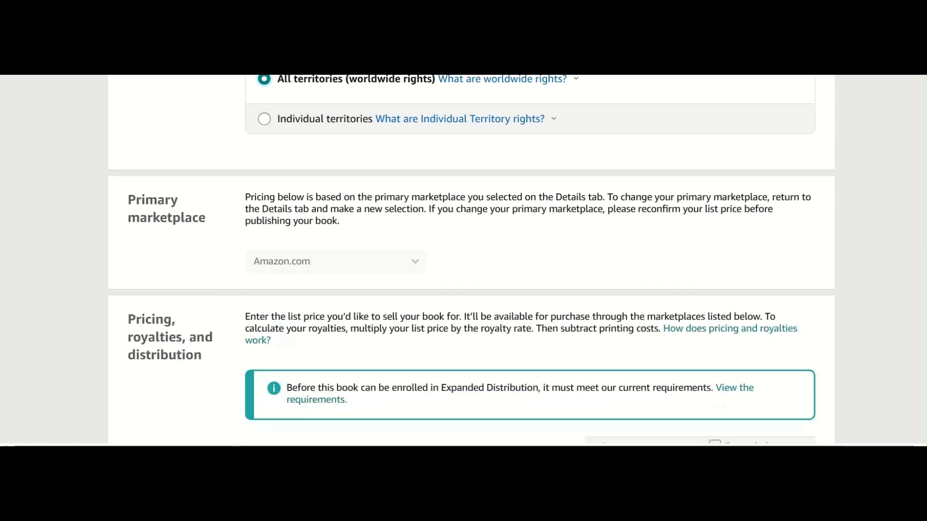
Check the minimum list price for Amazon.com, then set the Amazon.com list price to 7.99 USD.
{"action": "scroll", "coordinate": [471, 261], "scroll_direction": "down", "scroll_amount": 4}
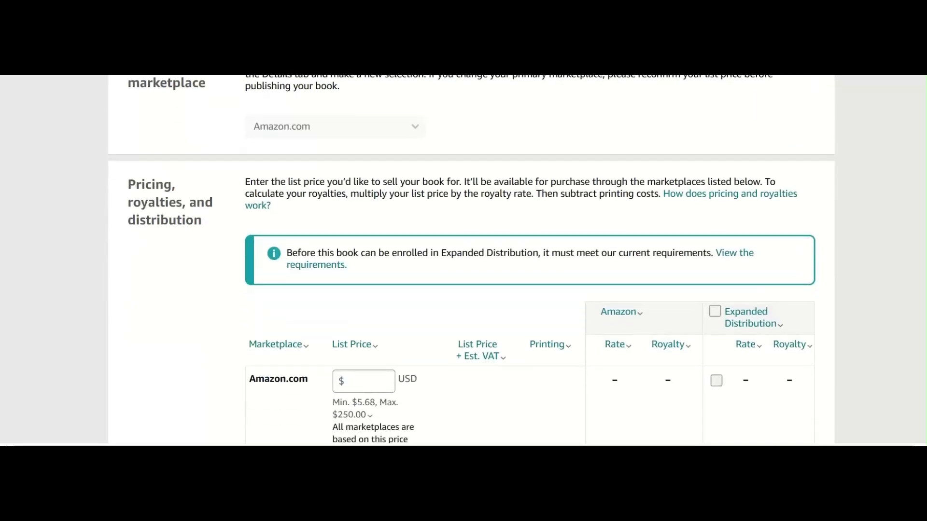
{"action": "scroll", "coordinate": [471, 260], "scroll_direction": "down", "scroll_amount": 2}
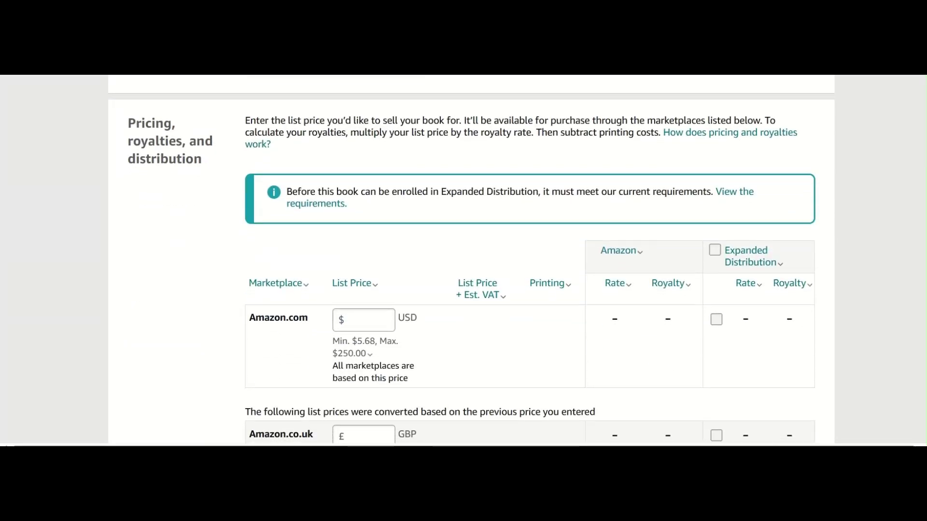
{"action": "scroll", "coordinate": [471, 260], "scroll_direction": "down", "scroll_amount": 2}
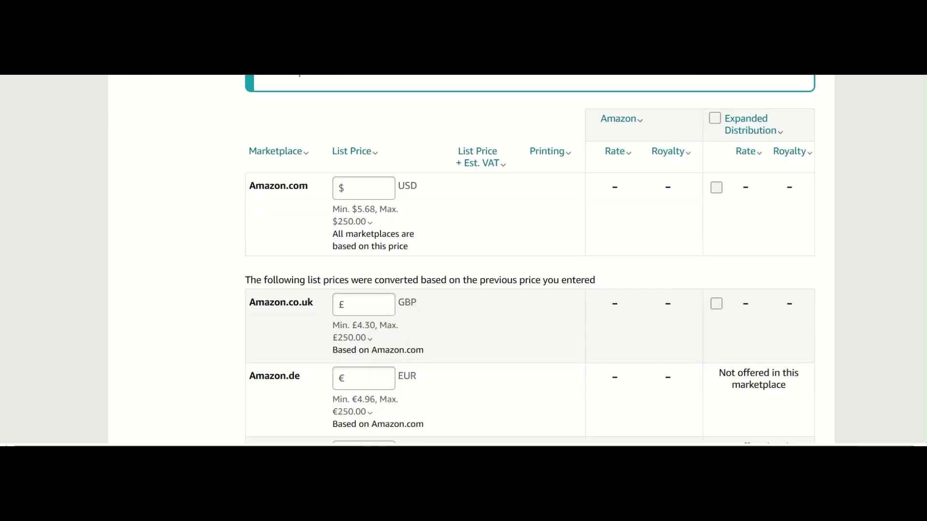
{"action": "scroll", "coordinate": [471, 261], "scroll_direction": "up", "scroll_amount": 1}
{"action": "scroll", "coordinate": [471, 260], "scroll_direction": "down", "scroll_amount": 1}
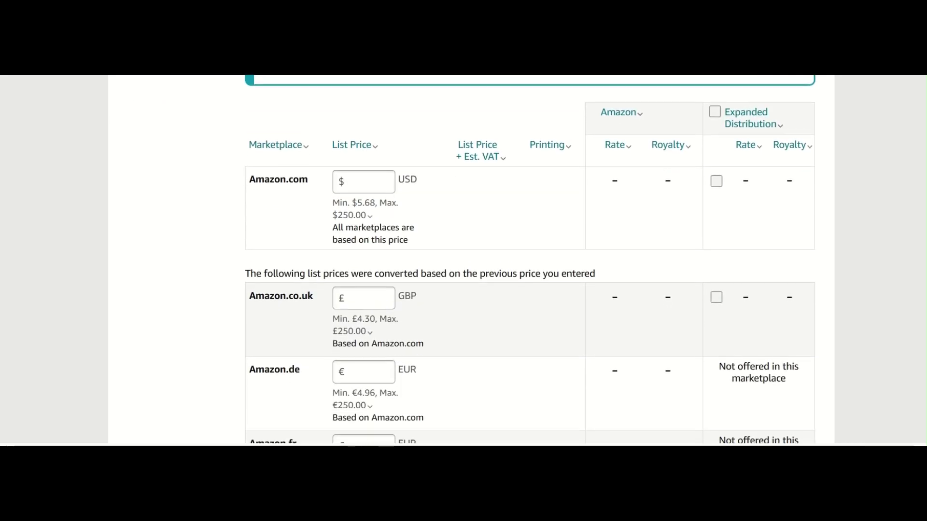
{"action": "mouse_move", "coordinate": [360, 194]}
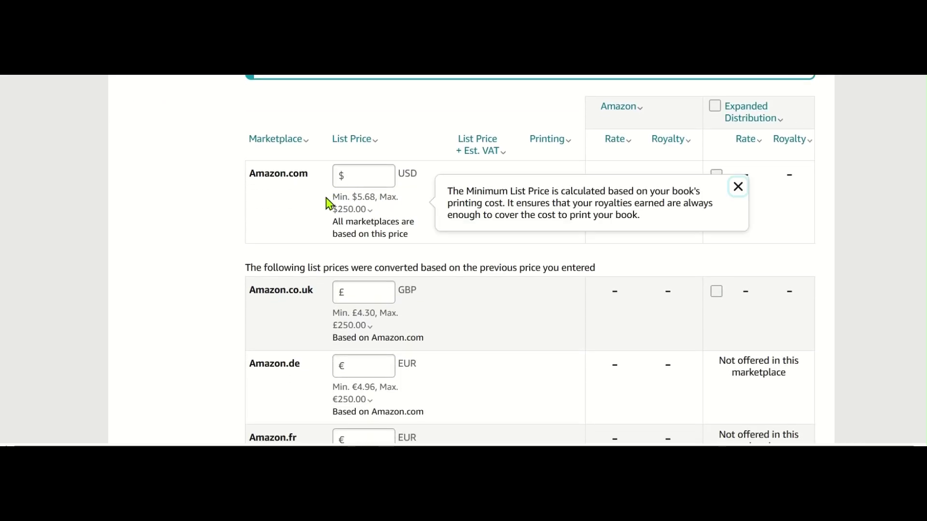
{"action": "left_click_drag", "start_coordinate": [333, 197], "coordinate": [373, 196]}
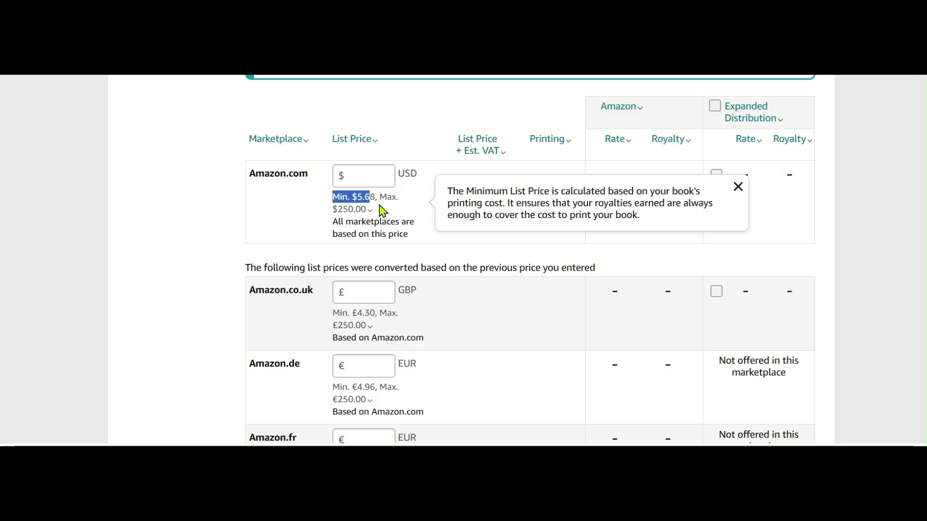
{"action": "left_click", "coordinate": [360, 175]}
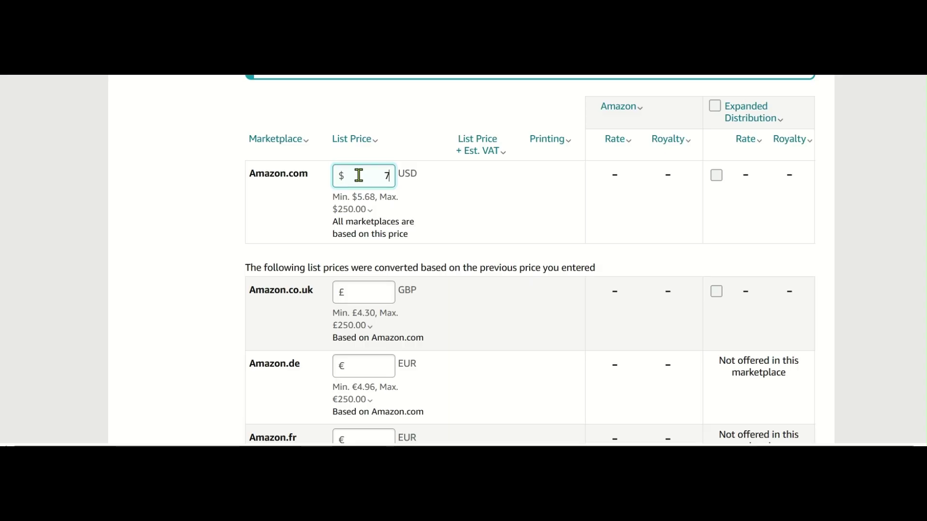
{"action": "type", "text": "7.99"}
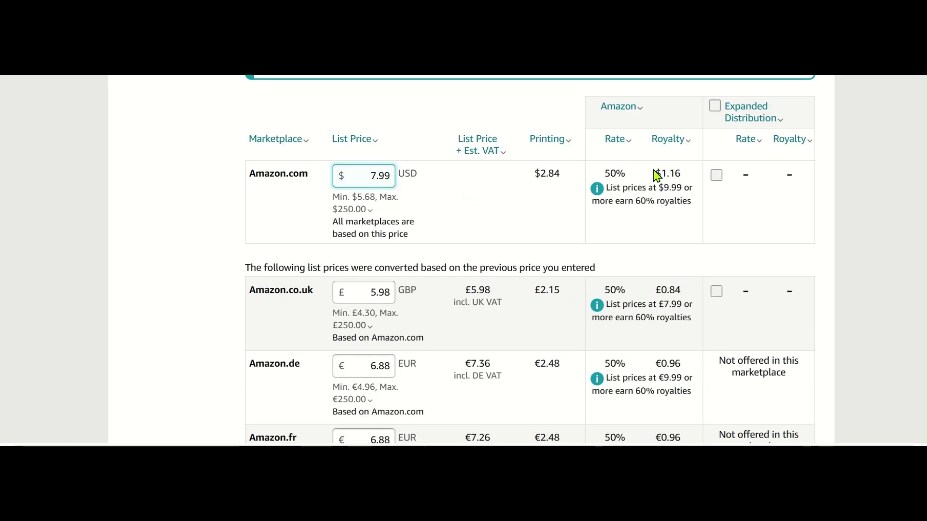
Examine the Amazon.com royalty, the printing cost and the list price required for the 60% royalty rate.
{"action": "left_click_drag", "start_coordinate": [656, 174], "coordinate": [680, 173]}
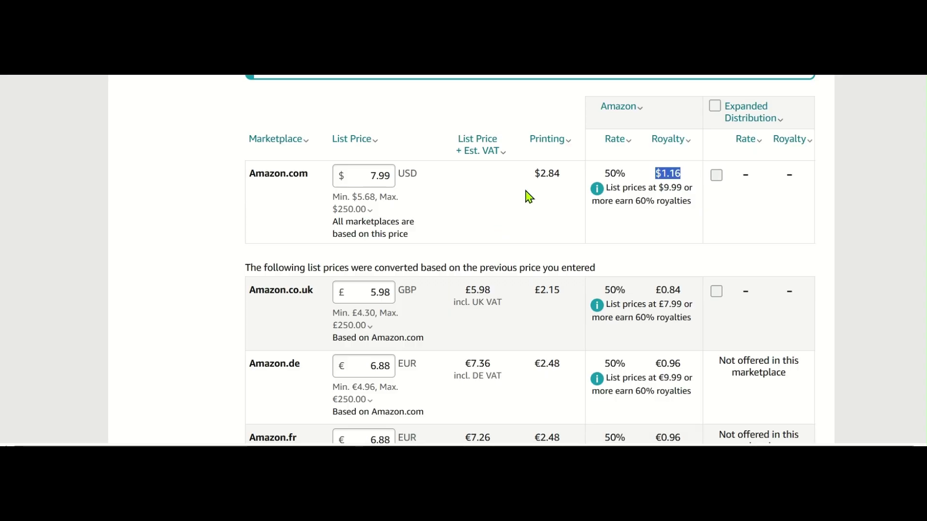
{"action": "left_click_drag", "start_coordinate": [534, 182], "coordinate": [542, 218]}
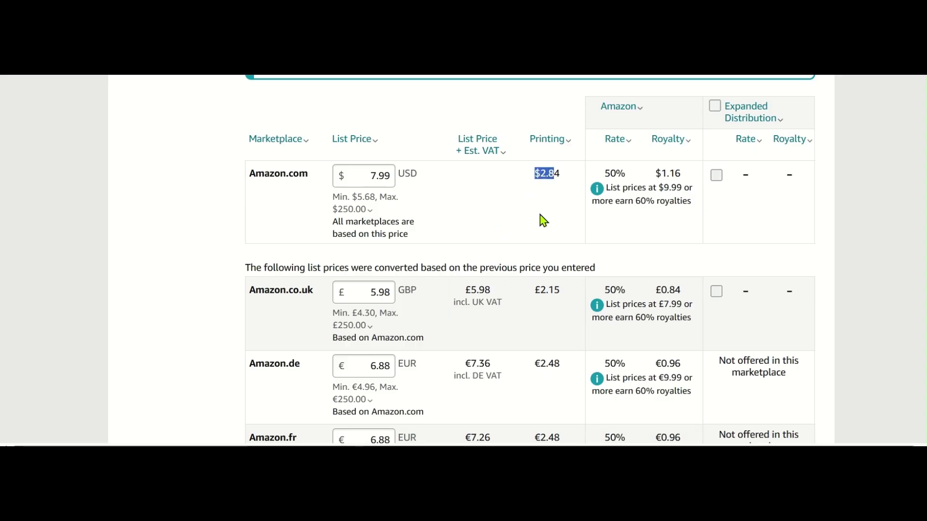
{"action": "mouse_move", "coordinate": [402, 202]}
{"action": "left_click", "coordinate": [673, 182]}
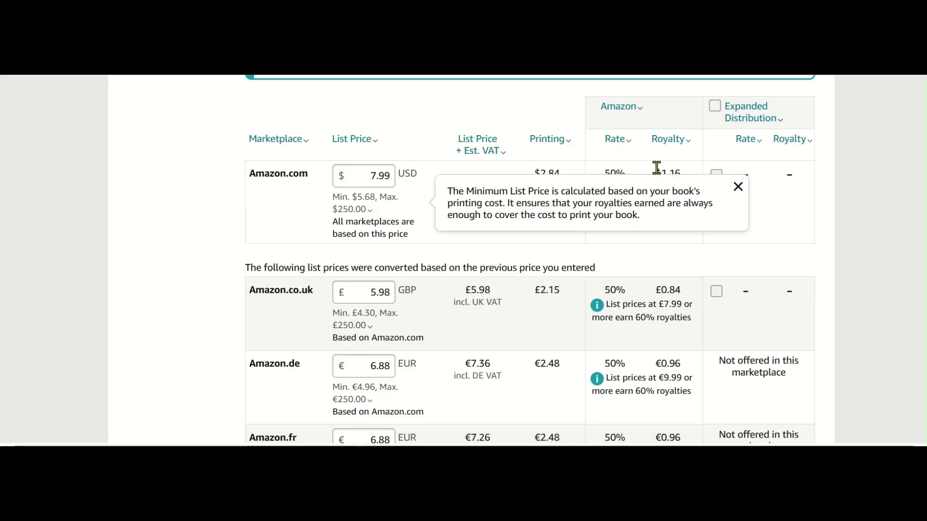
{"action": "left_click_drag", "start_coordinate": [656, 166], "coordinate": [687, 177]}
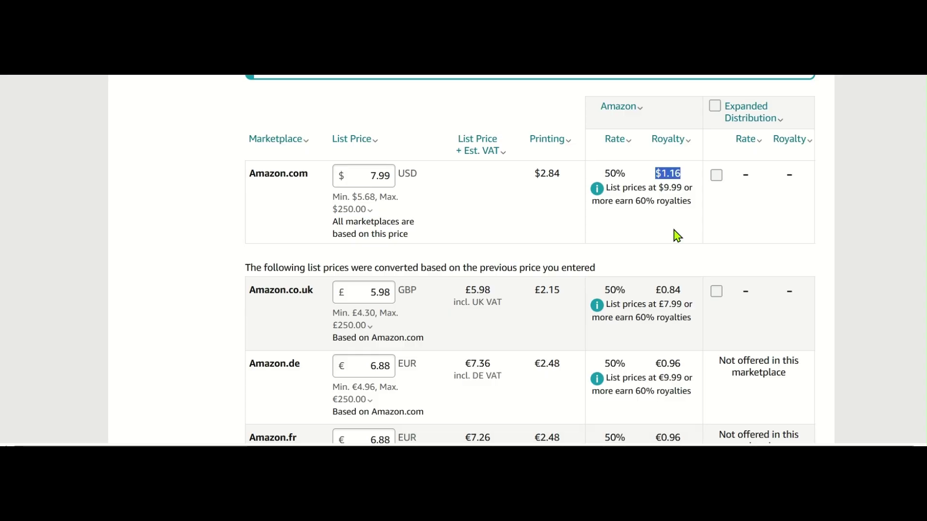
{"action": "mouse_move", "coordinate": [613, 188]}
{"action": "left_mouse_down"}
{"action": "mouse_move", "coordinate": [682, 187]}
{"action": "mouse_move", "coordinate": [629, 197]}
{"action": "left_mouse_up"}
{"action": "double_click", "coordinate": [630, 199]}
{"action": "left_click", "coordinate": [374, 180]}
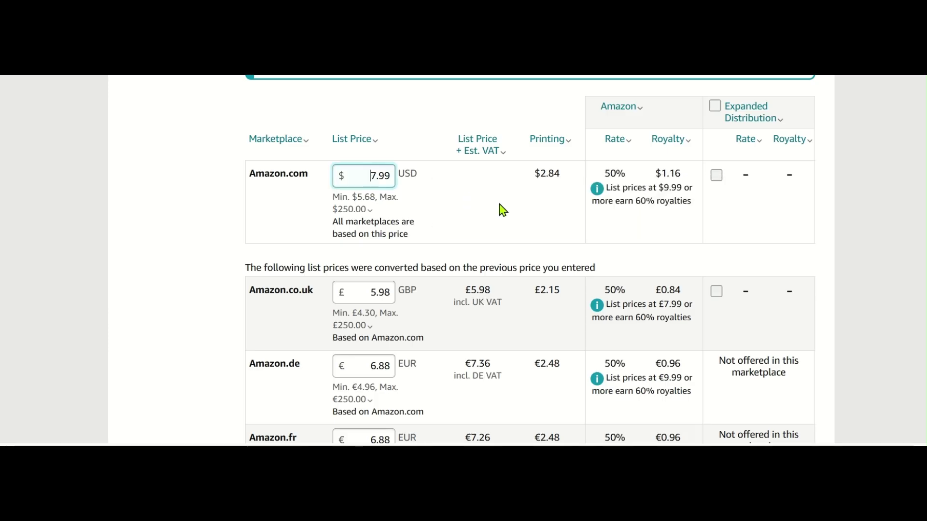
Review the converted list prices and royalties for the other marketplaces, from Amazon.co.uk to Amazon.com.au.
{"action": "scroll", "coordinate": [530, 260], "scroll_direction": "down", "scroll_amount": 1}
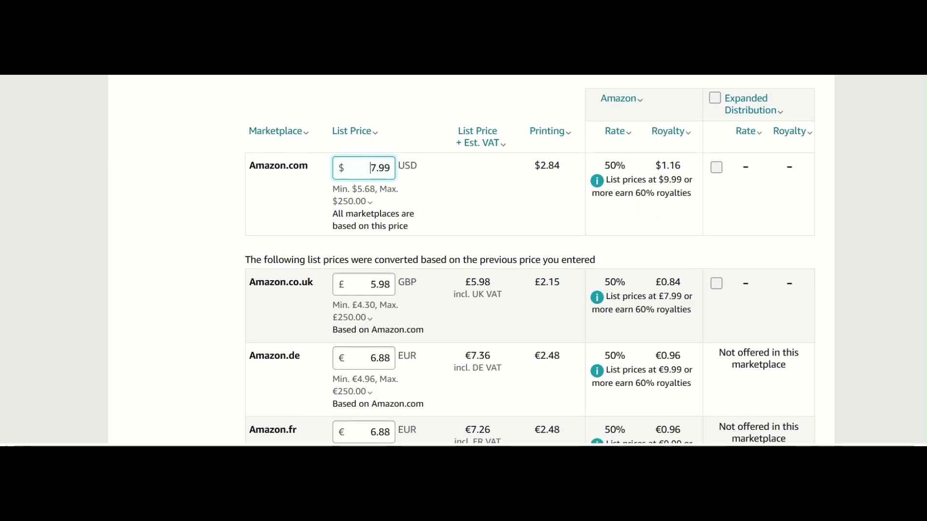
{"action": "scroll", "coordinate": [530, 261], "scroll_direction": "up", "scroll_amount": 1}
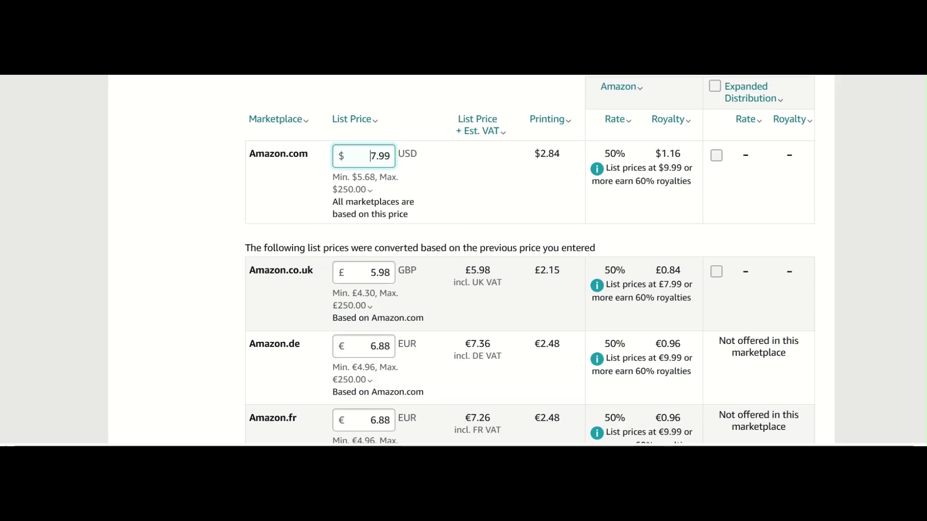
{"action": "scroll", "coordinate": [530, 261], "scroll_direction": "down", "scroll_amount": 1}
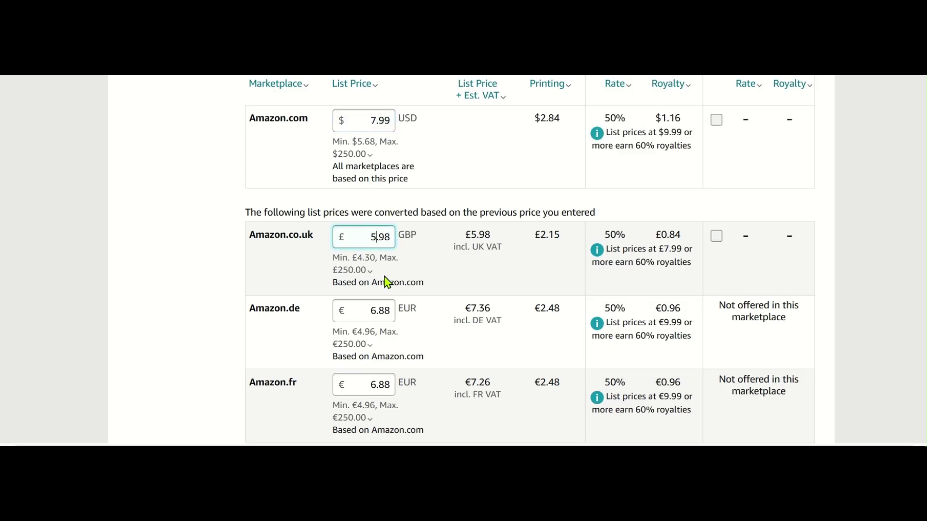
{"action": "double_click", "coordinate": [395, 311]}
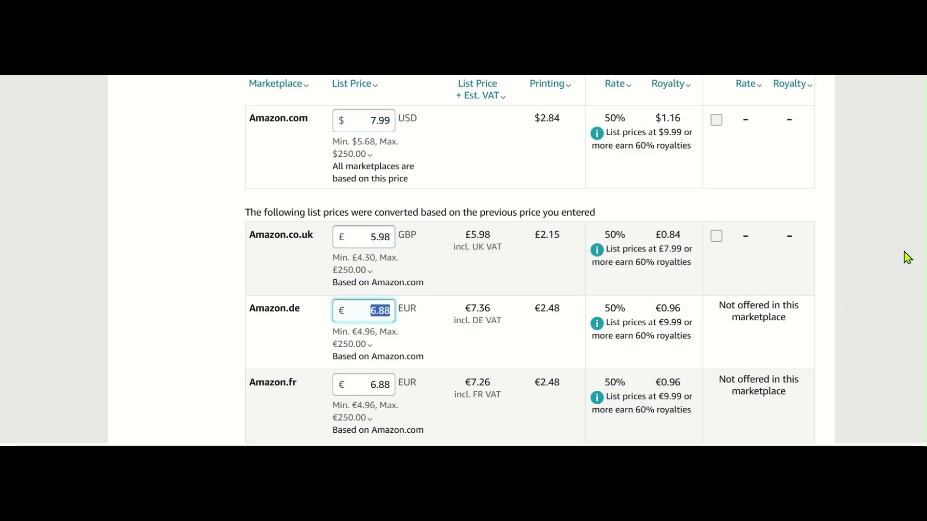
{"action": "scroll", "coordinate": [530, 260], "scroll_direction": "down", "scroll_amount": 5}
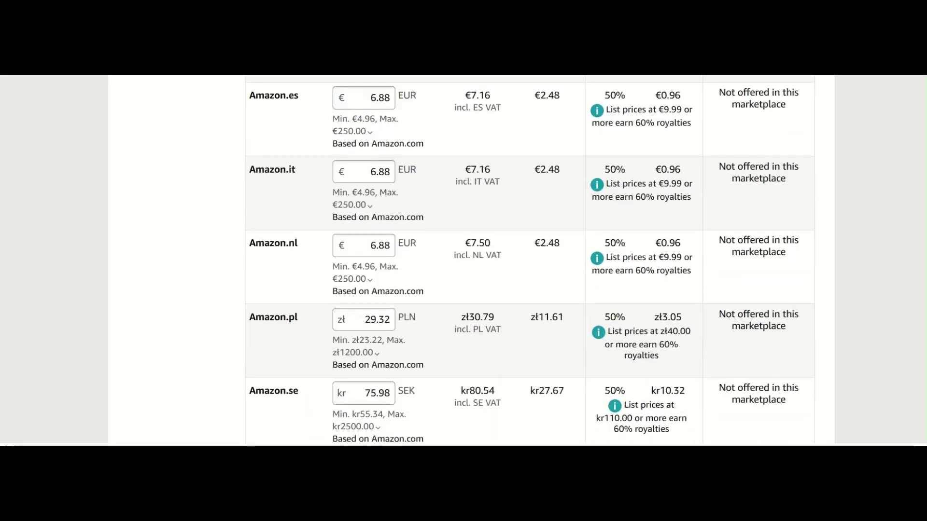
{"action": "scroll", "coordinate": [401, 323], "scroll_direction": "up", "scroll_amount": 1}
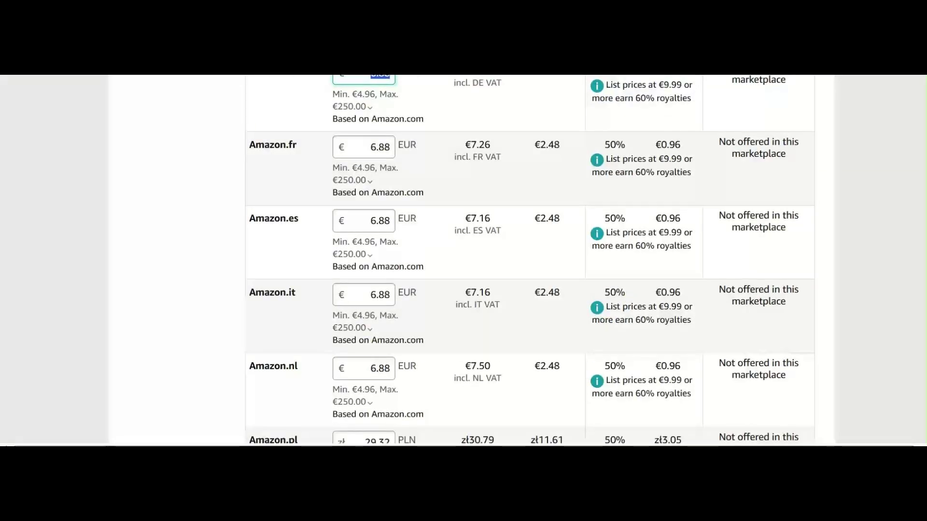
{"action": "scroll", "coordinate": [530, 260], "scroll_direction": "down", "scroll_amount": 2}
{"action": "scroll", "coordinate": [530, 261], "scroll_direction": "up", "scroll_amount": 1}
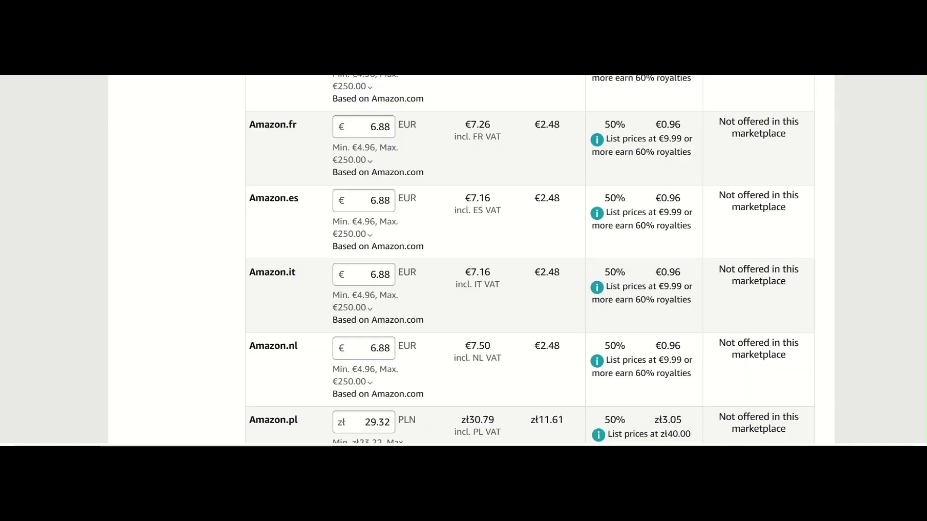
{"action": "scroll", "coordinate": [529, 261], "scroll_direction": "up", "scroll_amount": 6}
{"action": "scroll", "coordinate": [530, 261], "scroll_direction": "down", "scroll_amount": 4}
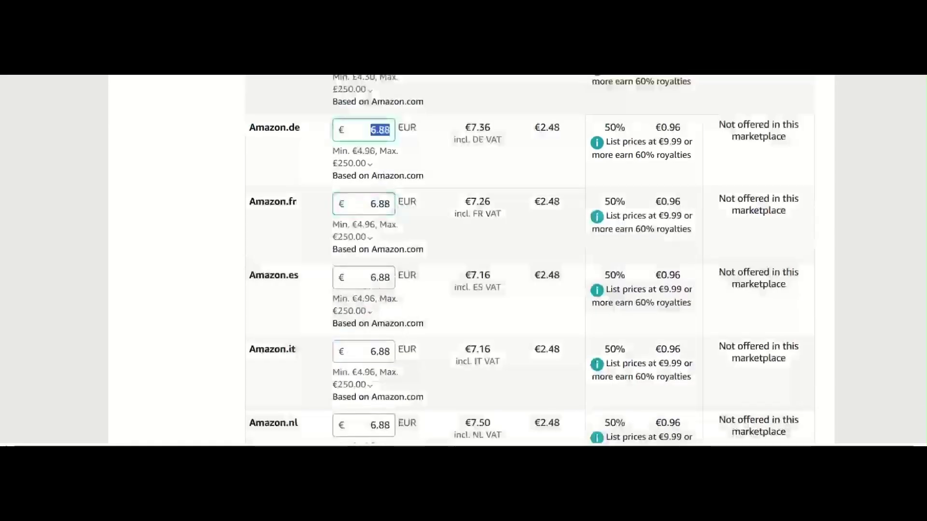
{"action": "scroll", "coordinate": [530, 261], "scroll_direction": "down", "scroll_amount": 8}
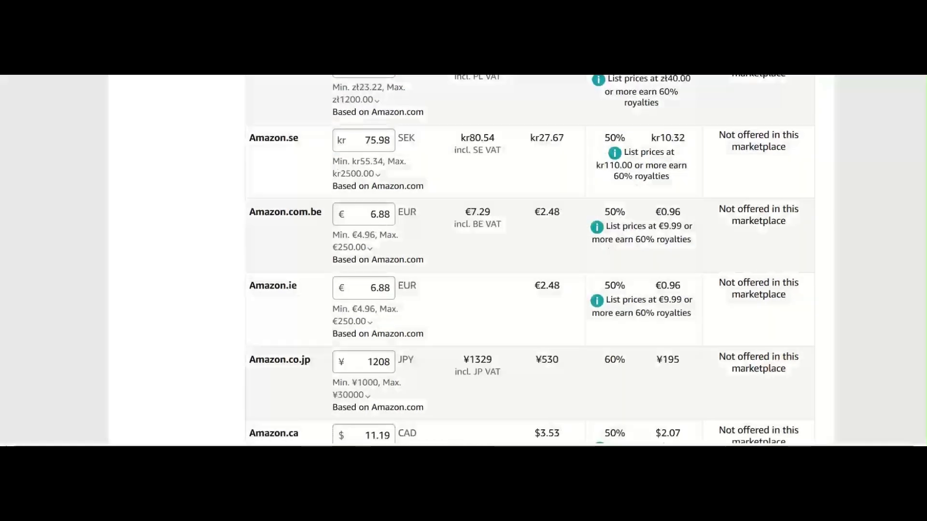
{"action": "scroll", "coordinate": [529, 261], "scroll_direction": "down", "scroll_amount": 9}
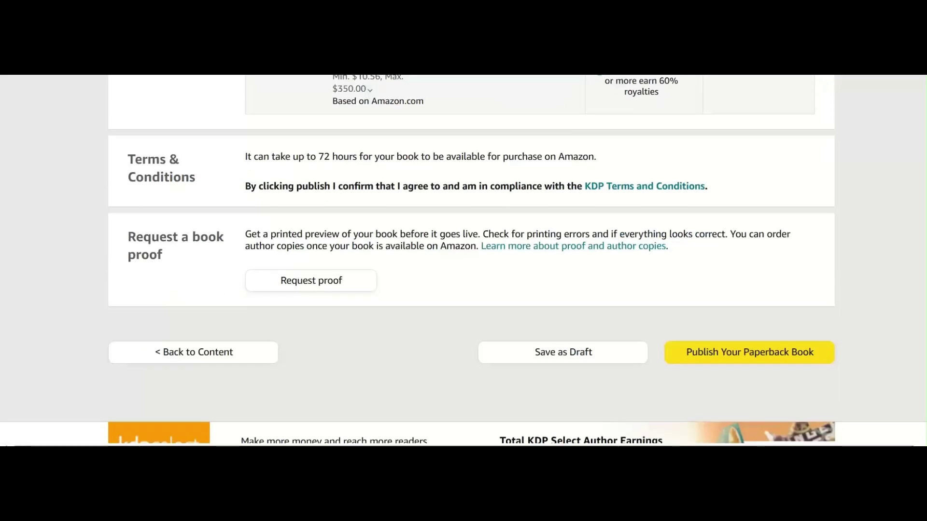
Recheck the Amazon.com list price, then review the Terms & Conditions and the book proof request option.
{"action": "scroll", "coordinate": [530, 261], "scroll_direction": "up", "scroll_amount": 20}
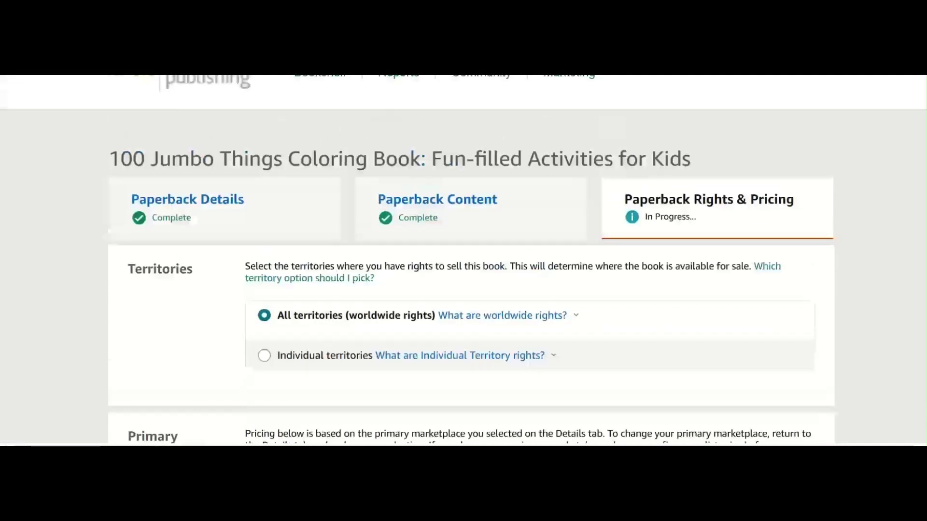
{"action": "scroll", "coordinate": [529, 261], "scroll_direction": "down", "scroll_amount": 3}
{"action": "scroll", "coordinate": [530, 260], "scroll_direction": "down", "scroll_amount": 5}
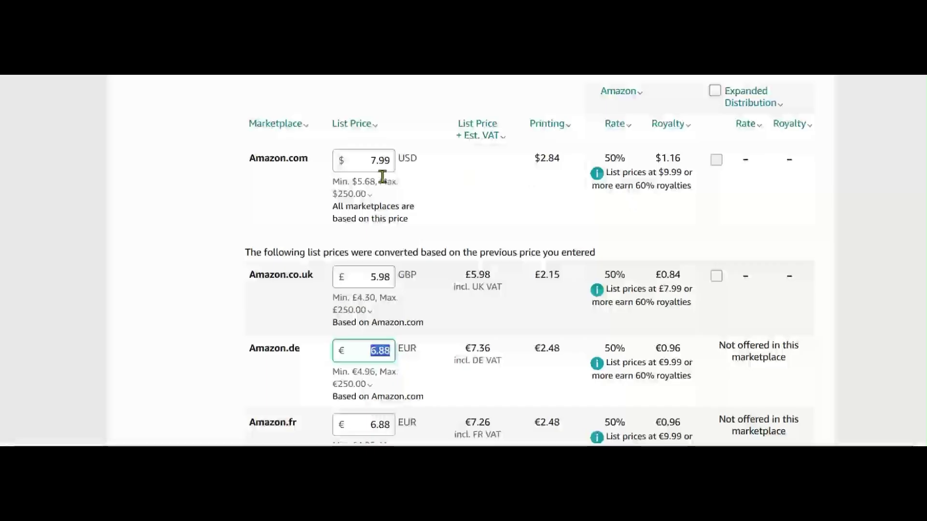
{"action": "left_click", "coordinate": [382, 180]}
{"action": "left_click", "coordinate": [370, 155]}
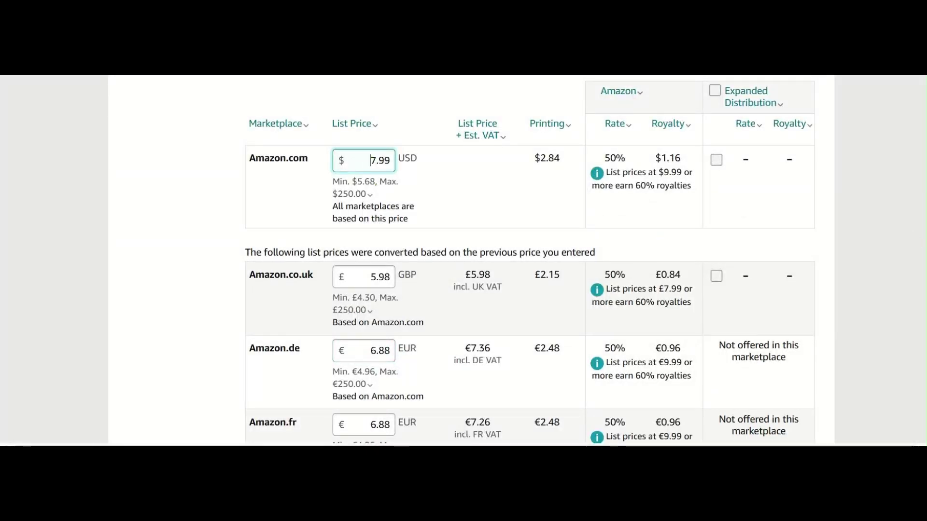
{"action": "scroll", "coordinate": [529, 261], "scroll_direction": "down", "scroll_amount": 10}
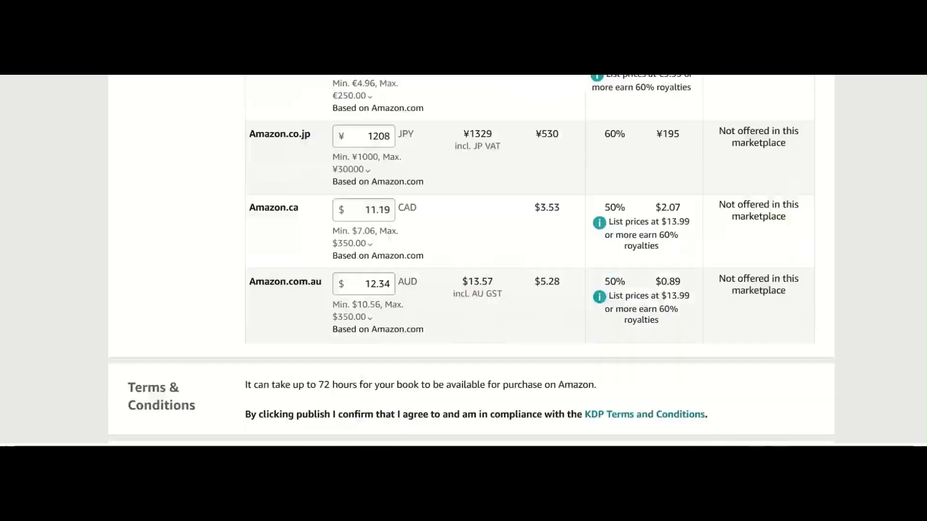
{"action": "scroll", "coordinate": [463, 260], "scroll_direction": "down", "scroll_amount": 5}
{"action": "scroll", "coordinate": [627, 338], "scroll_direction": "up", "scroll_amount": 2}
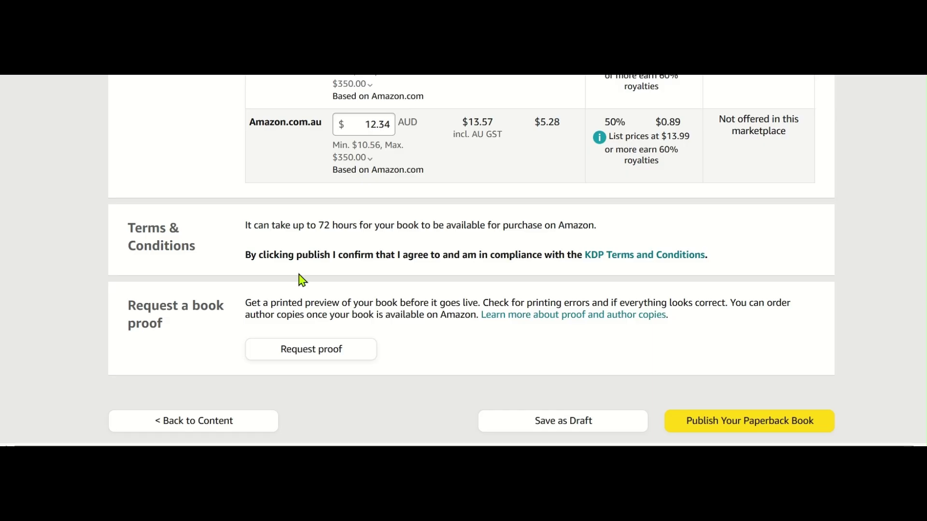
Read the availability time in the Terms & Conditions, then publish the paperback book.
{"action": "left_click_drag", "start_coordinate": [240, 232], "coordinate": [501, 227]}
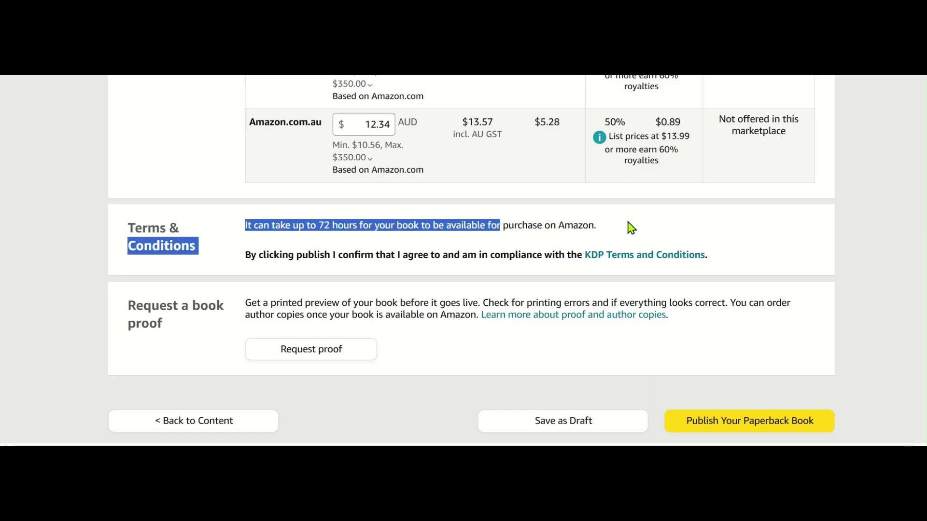
{"action": "left_click", "coordinate": [629, 228]}
{"action": "left_click_drag", "start_coordinate": [248, 226], "coordinate": [436, 225]}
{"action": "left_click", "coordinate": [519, 225]}
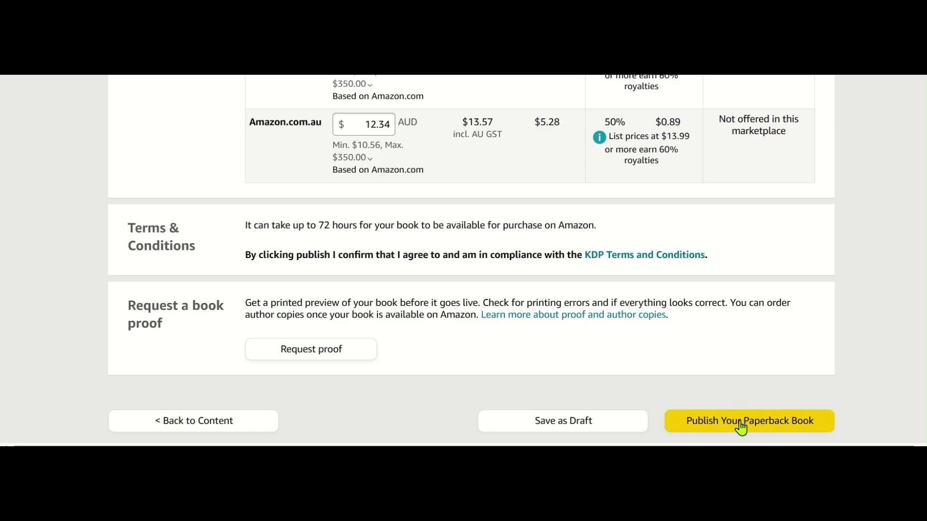
{"action": "left_click", "coordinate": [718, 421]}
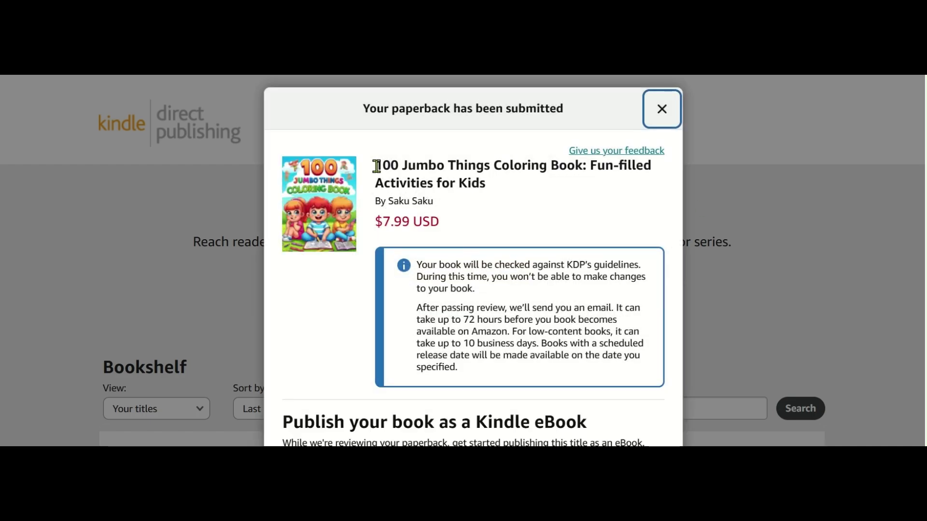
Review the submission confirmation, including the book title and the offer to publish it as a Kindle eBook.
{"action": "left_click_drag", "start_coordinate": [377, 167], "coordinate": [499, 191]}
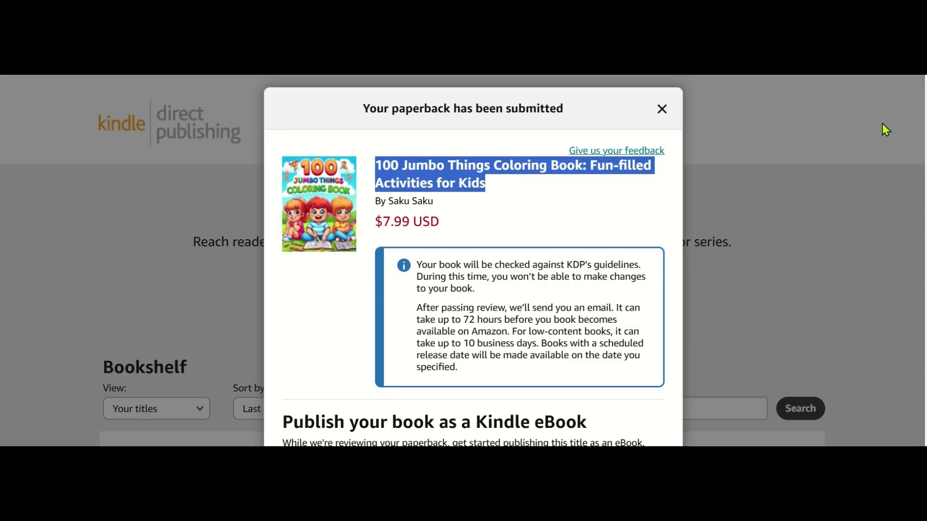
{"action": "scroll", "coordinate": [802, 218], "scroll_direction": "down", "scroll_amount": 1}
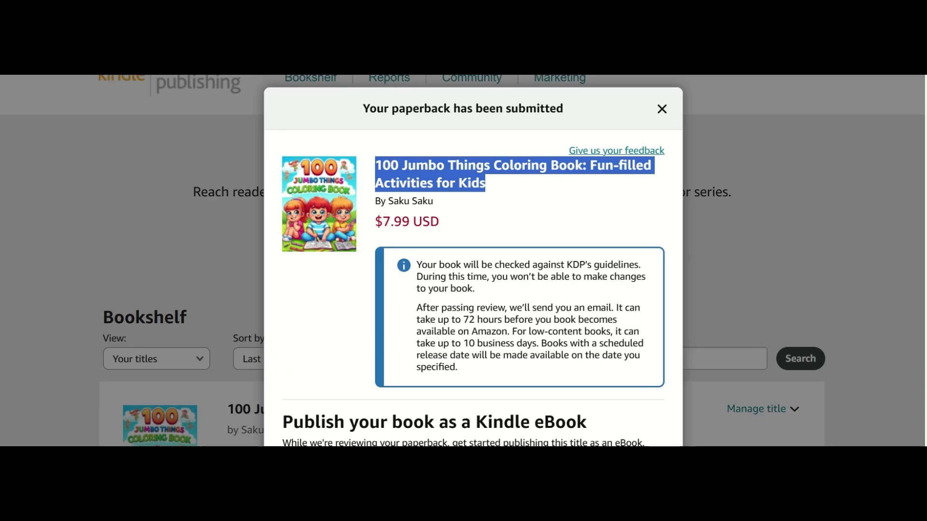
{"action": "scroll", "coordinate": [473, 261], "scroll_direction": "down", "scroll_amount": 4}
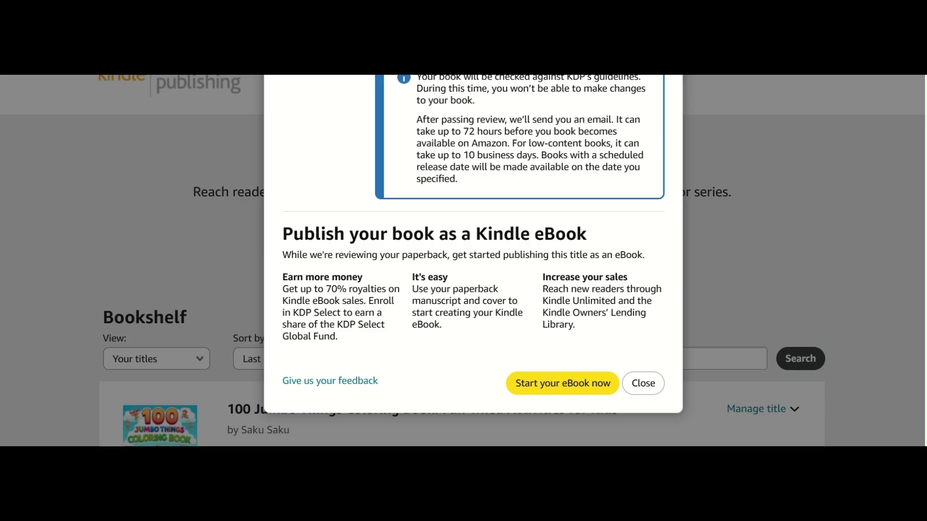
{"action": "scroll", "coordinate": [473, 260], "scroll_direction": "up", "scroll_amount": 4}
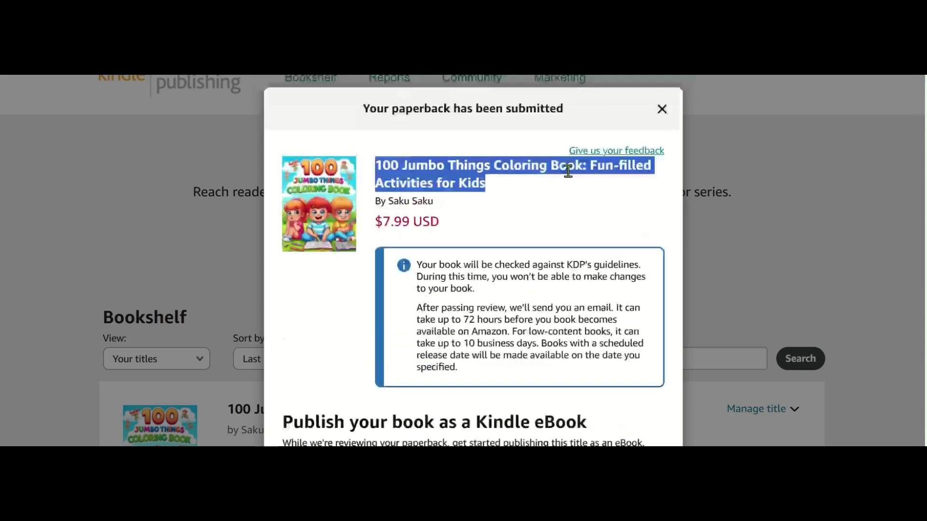
{"action": "left_click", "coordinate": [526, 167]}
{"action": "left_click_drag", "start_coordinate": [361, 109], "coordinate": [586, 103]}
{"action": "left_click", "coordinate": [512, 227]}
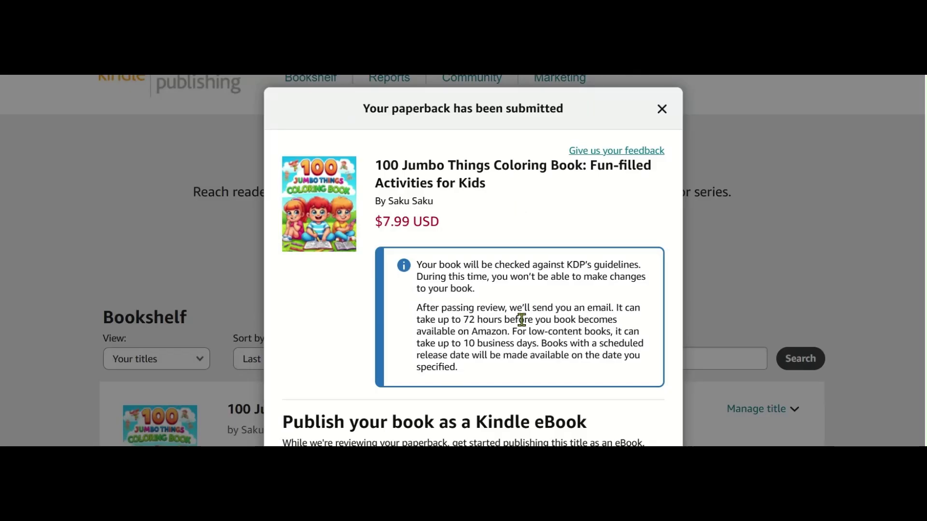
Read the confirmation's notice about the KDP guidelines check and how long the book takes to become available.
{"action": "left_click_drag", "start_coordinate": [416, 265], "coordinate": [505, 381]}
{"action": "left_click", "coordinate": [468, 336]}
{"action": "left_click_drag", "start_coordinate": [616, 307], "coordinate": [504, 321]}
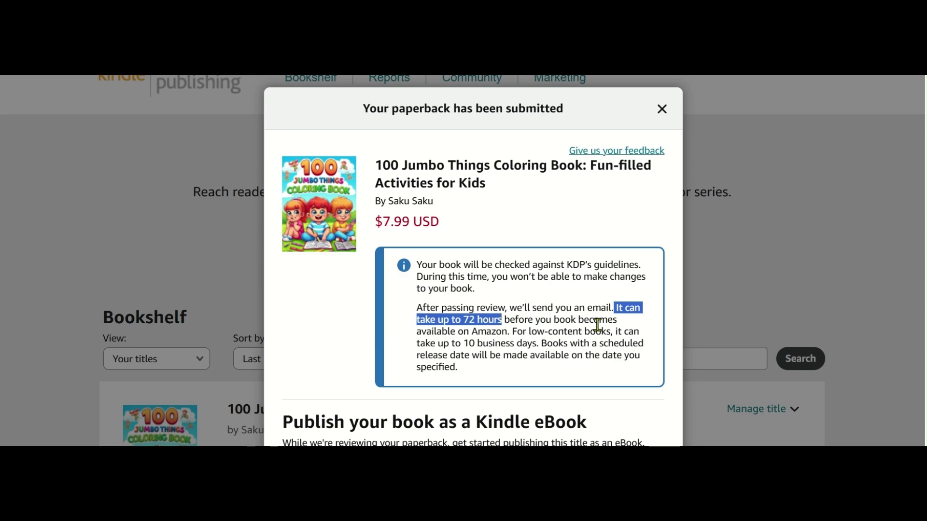
{"action": "left_click", "coordinate": [623, 332]}
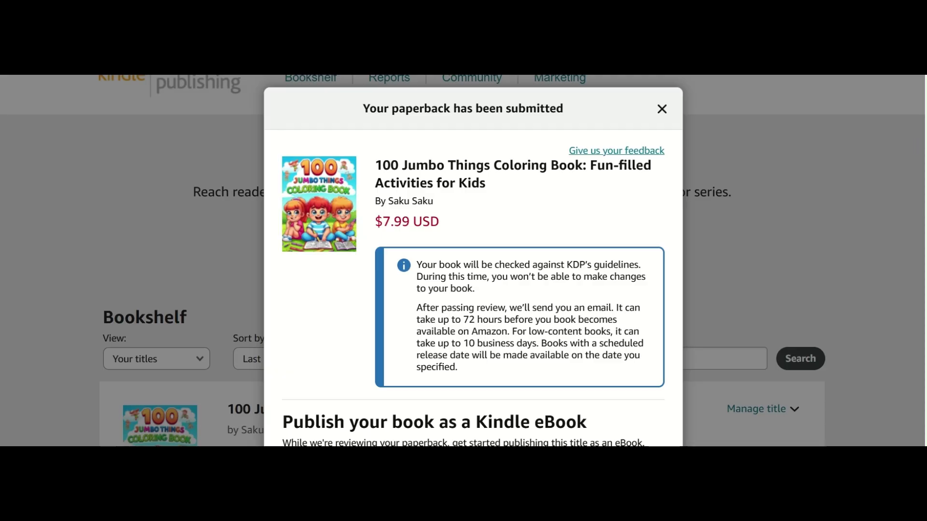
Look over the Kindle eBook offer again, then close the submission confirmation without starting an eBook.
{"action": "scroll", "coordinate": [473, 261], "scroll_direction": "down", "scroll_amount": 1}
{"action": "scroll", "coordinate": [474, 261], "scroll_direction": "down", "scroll_amount": 3}
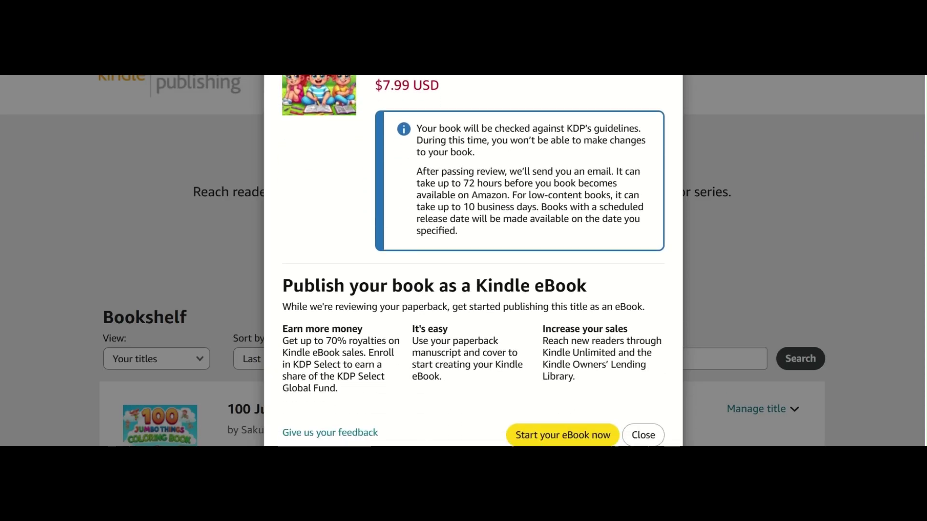
{"action": "scroll", "coordinate": [473, 261], "scroll_direction": "up", "scroll_amount": 2}
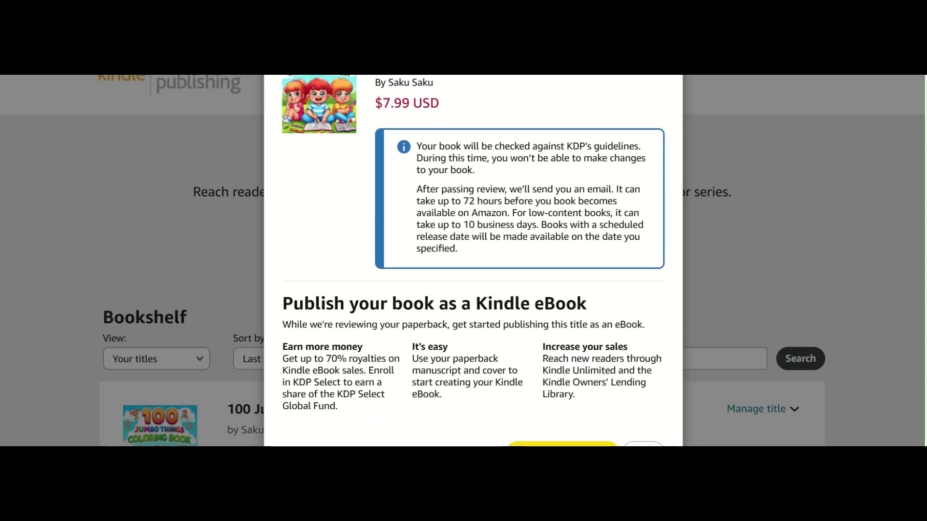
{"action": "scroll", "coordinate": [474, 261], "scroll_direction": "up", "scroll_amount": 1}
{"action": "scroll", "coordinate": [473, 260], "scroll_direction": "down", "scroll_amount": 3}
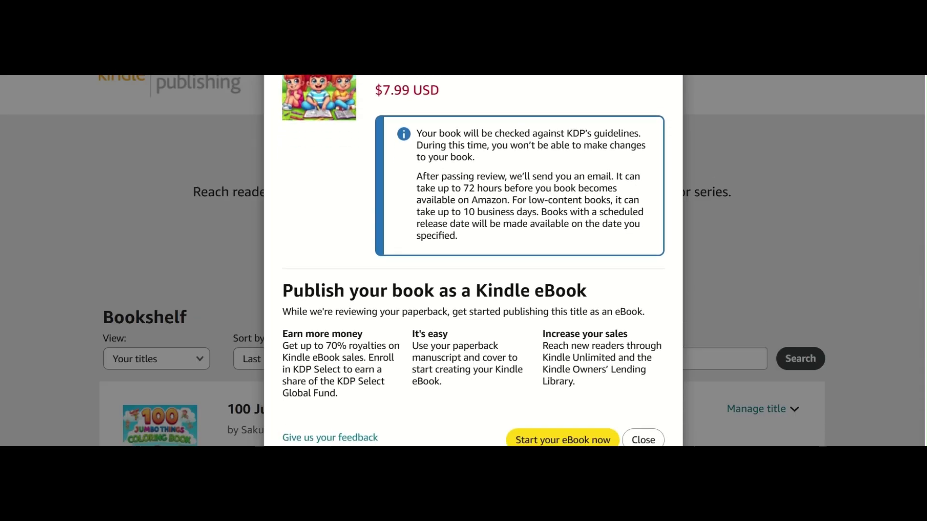
{"action": "left_click", "coordinate": [642, 418]}
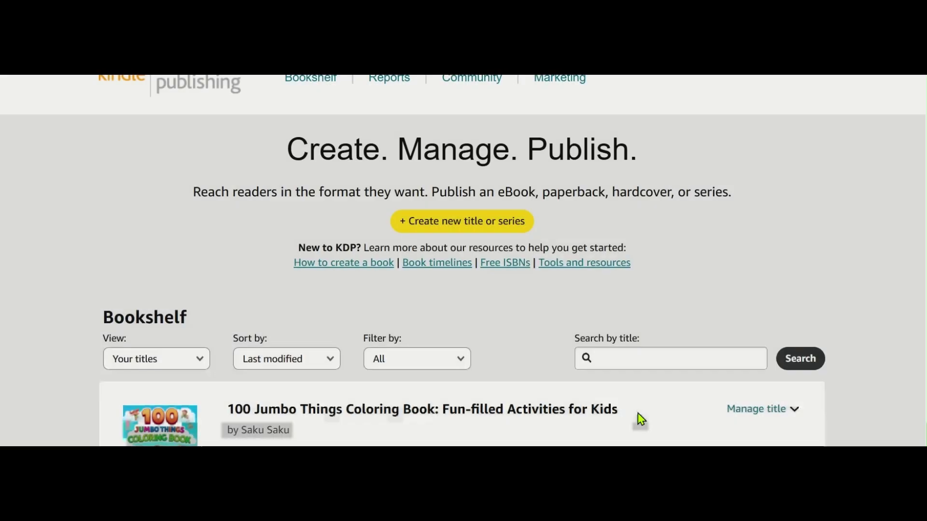
Examine the 100 Jumbo Things Coloring Book entry in the Bookshelf, including its title, paperback status and format options.
{"action": "scroll", "coordinate": [397, 197], "scroll_direction": "down", "scroll_amount": 5}
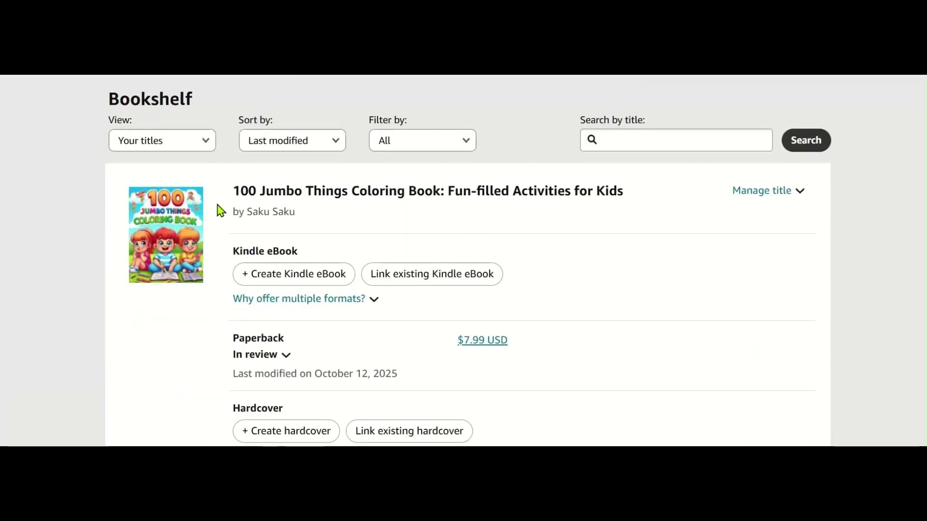
{"action": "left_click_drag", "start_coordinate": [226, 200], "coordinate": [610, 195]}
{"action": "left_click", "coordinate": [610, 195]}
{"action": "scroll", "coordinate": [469, 261], "scroll_direction": "down", "scroll_amount": 3}
{"action": "scroll", "coordinate": [468, 261], "scroll_direction": "up", "scroll_amount": 2}
{"action": "scroll", "coordinate": [468, 261], "scroll_direction": "up", "scroll_amount": 1}
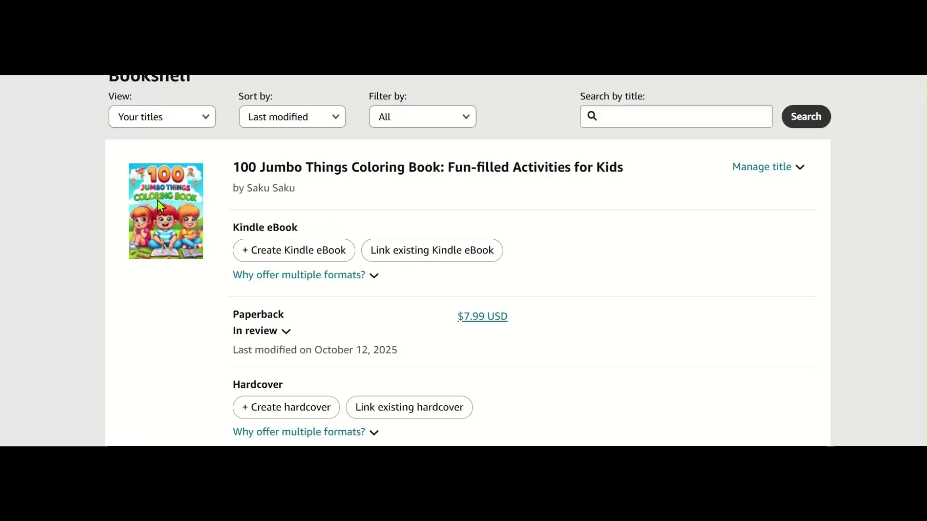
{"action": "left_click_drag", "start_coordinate": [234, 167], "coordinate": [637, 158]}
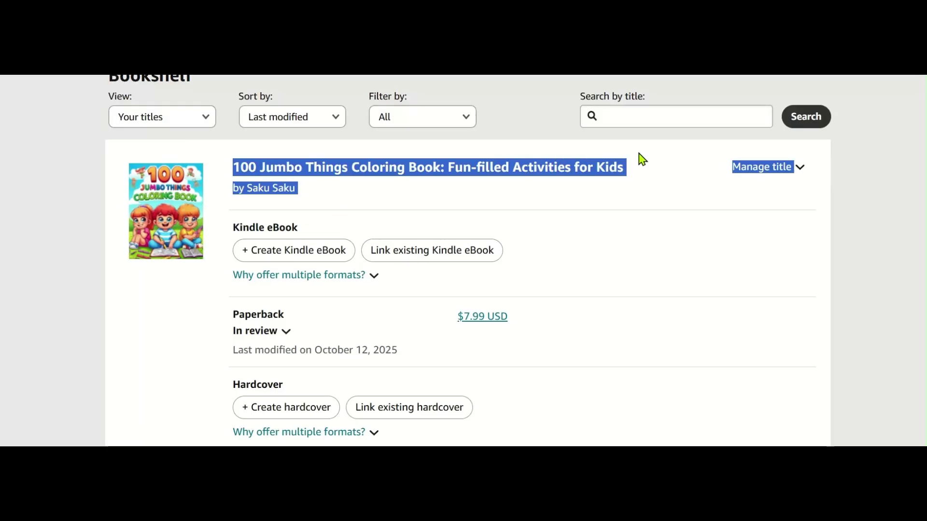
{"action": "left_click", "coordinate": [637, 198]}
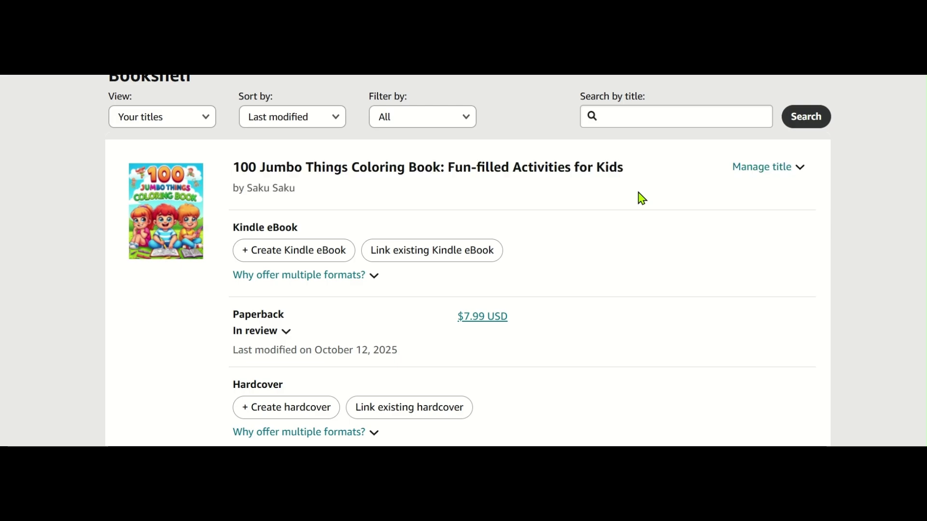